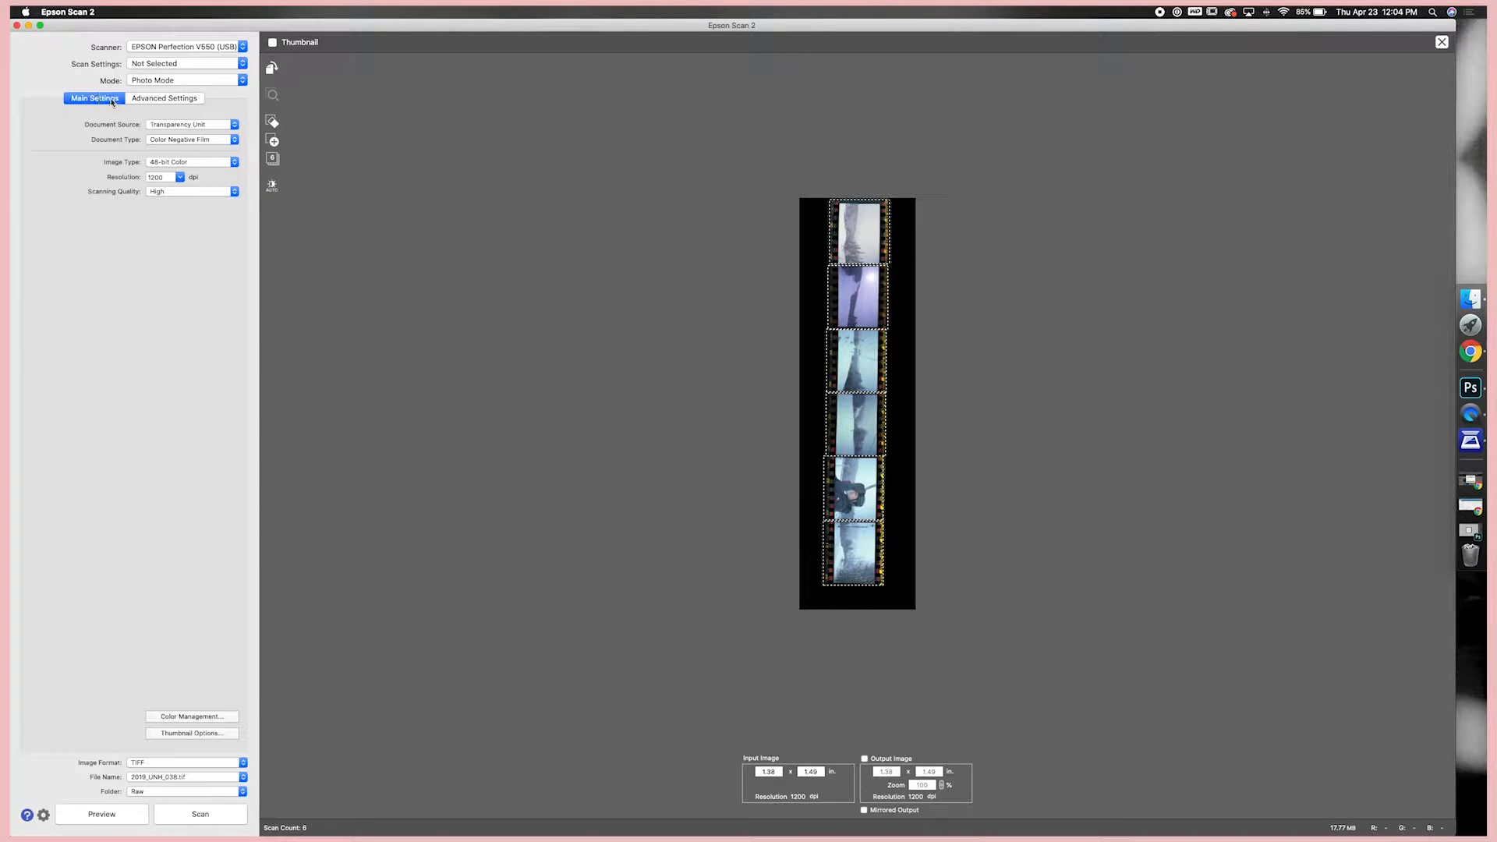
Examine the available choices for document source, document type and image type without changing the current settings.
left_click(177, 126)
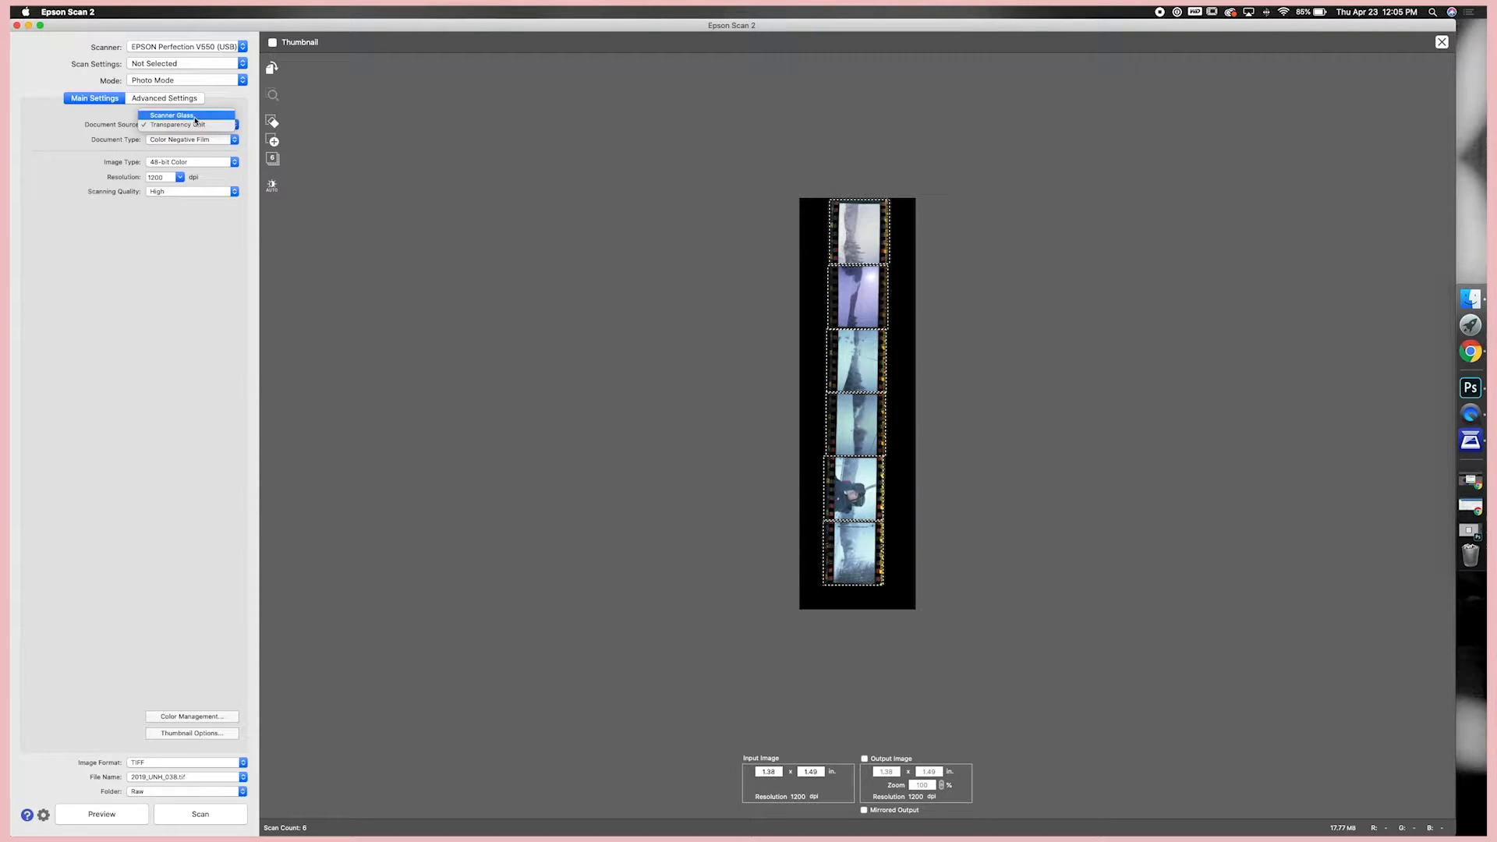
left_click(128, 145)
left_click(165, 141)
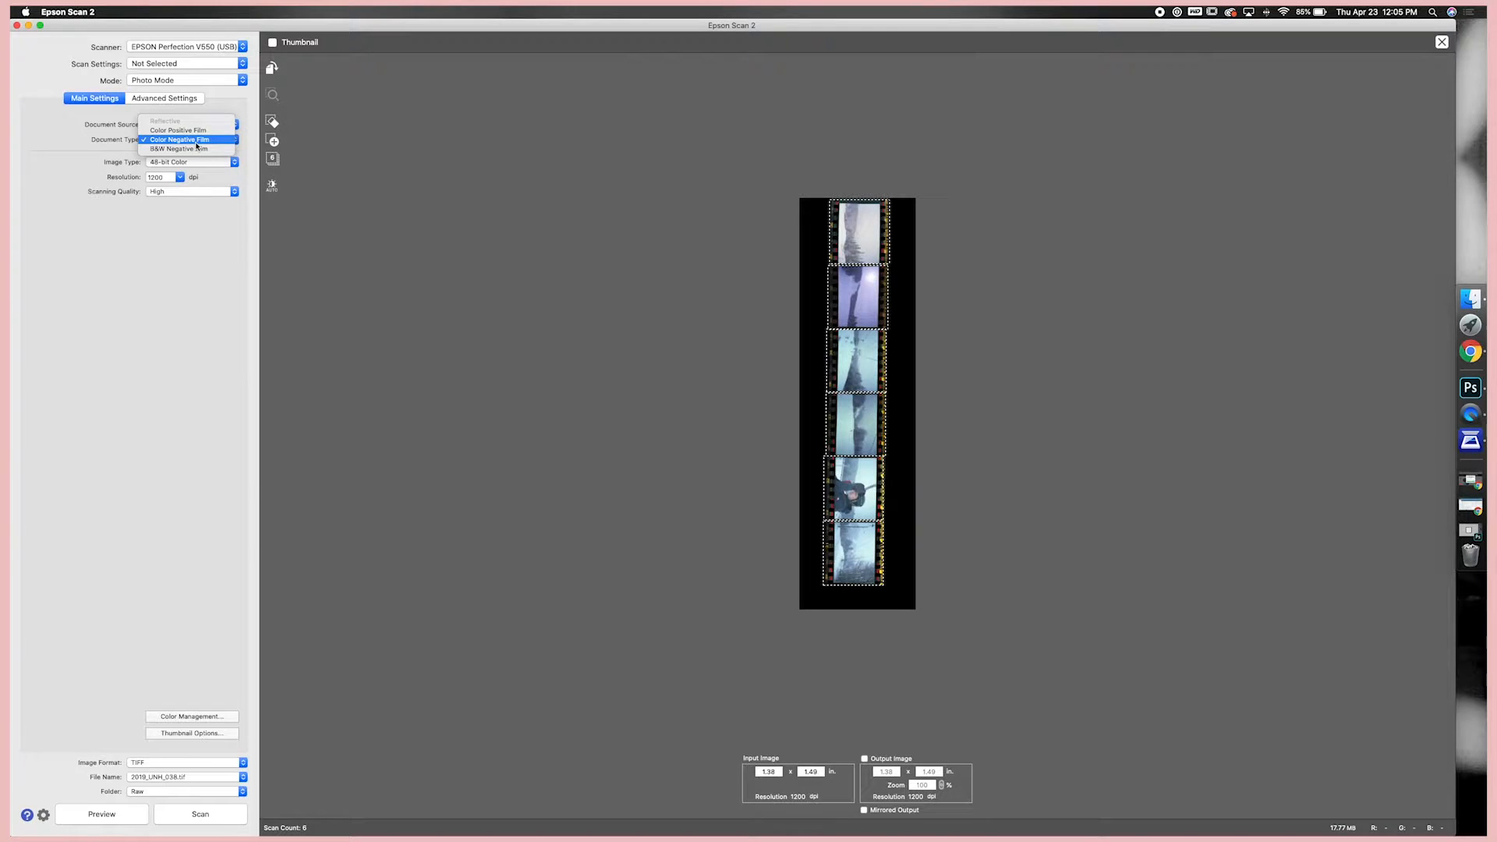
left_click(183, 139)
left_click(163, 162)
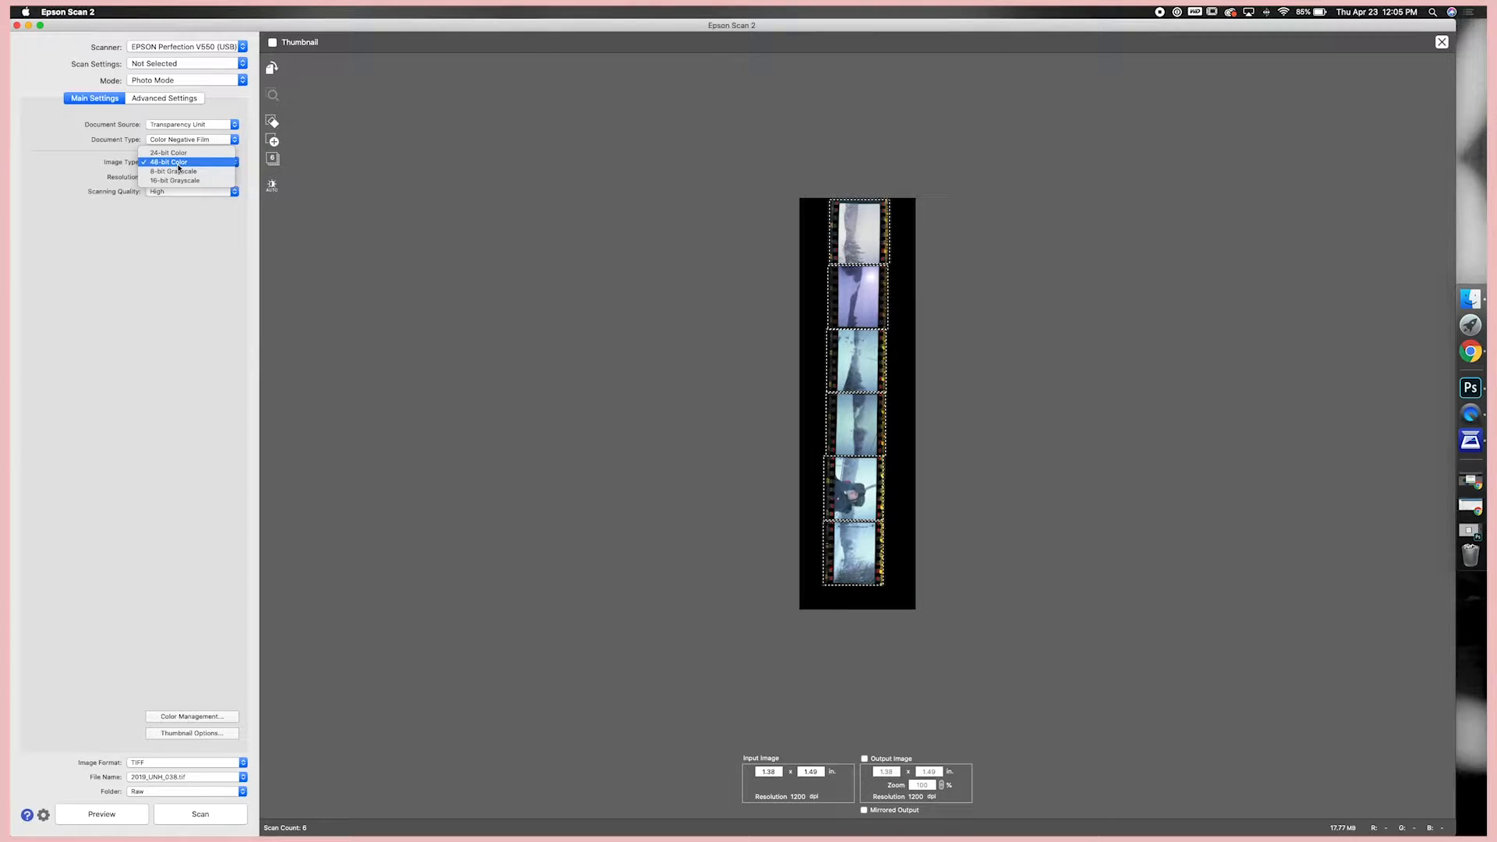
left_click(123, 163)
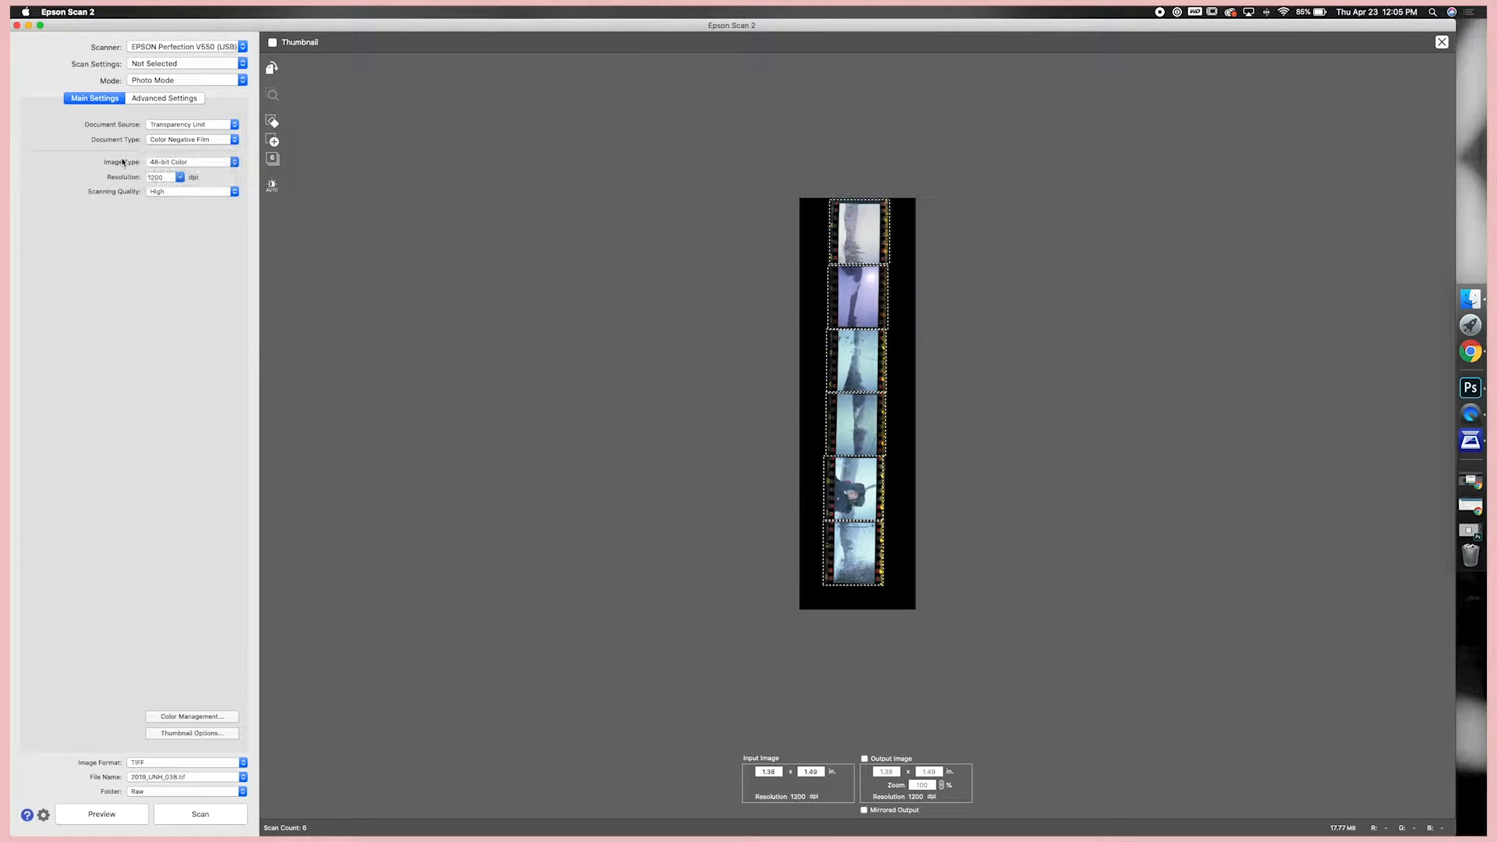
Set the scan resolution to 600 dpi and run a preview of the film strip.
left_click(173, 181)
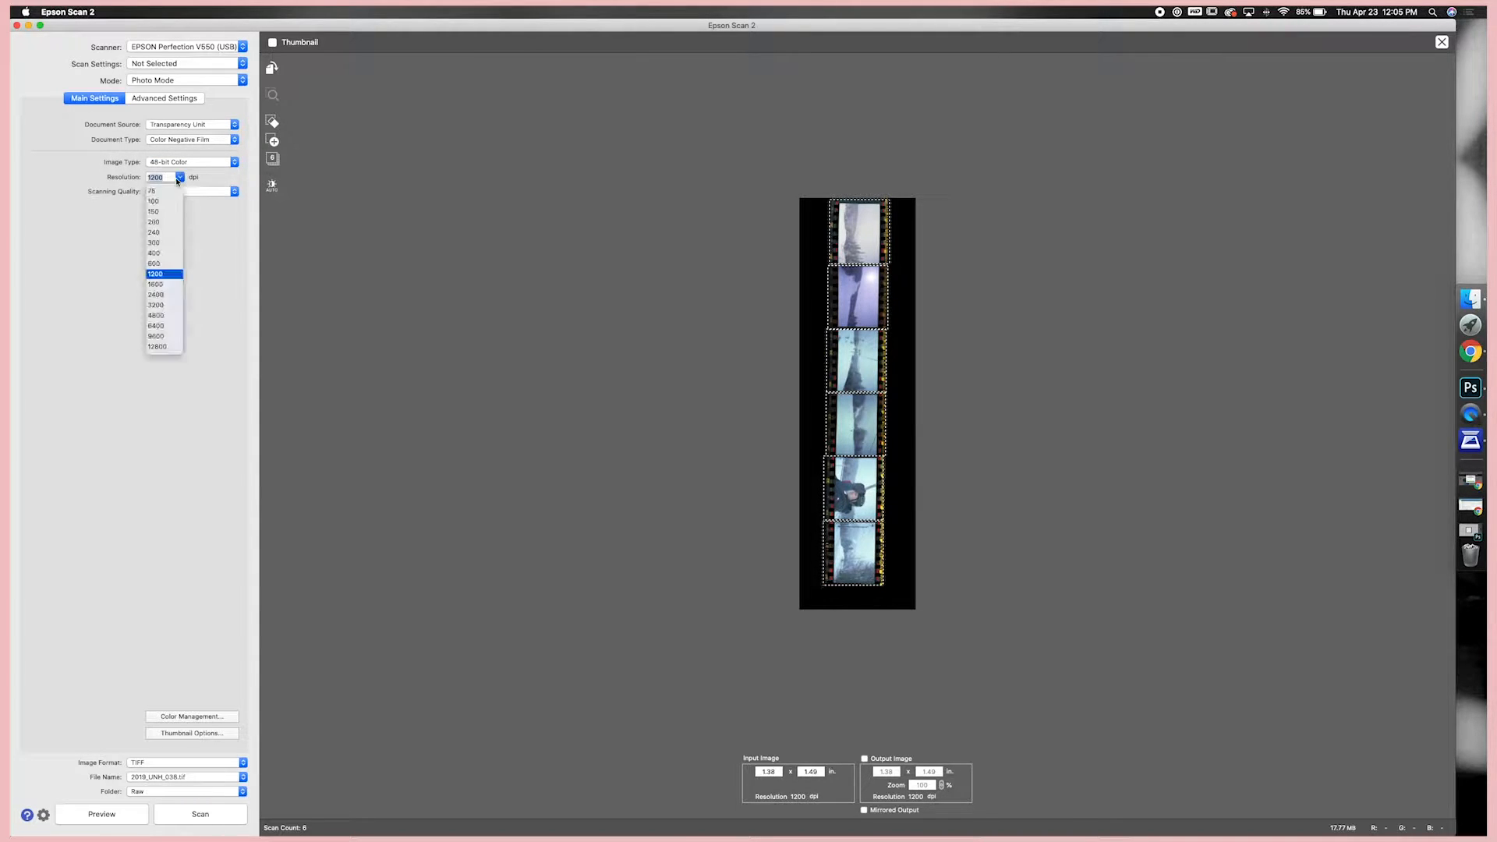
left_click(155, 264)
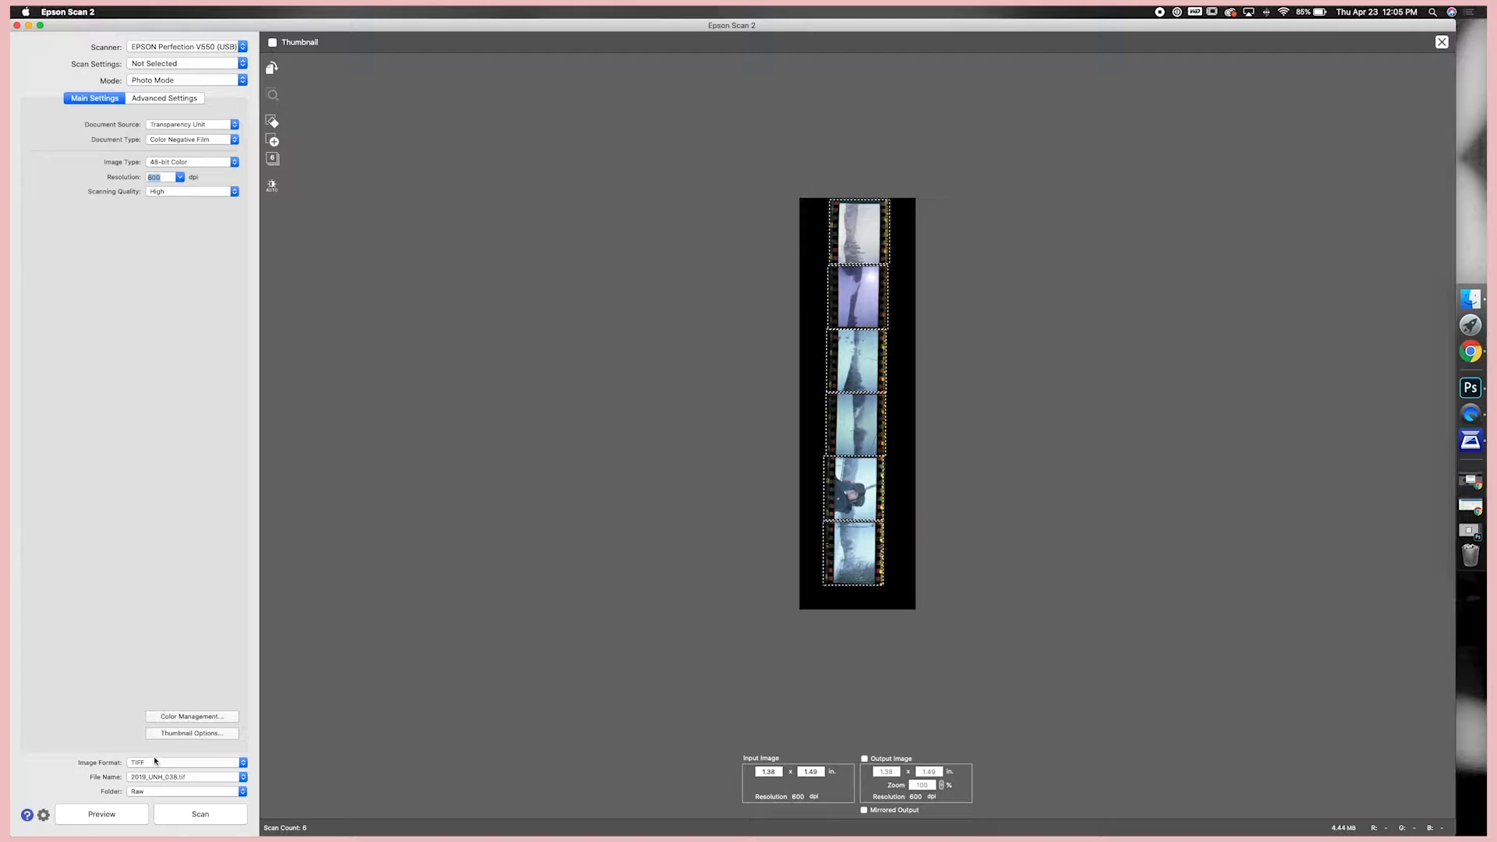
left_click(109, 818)
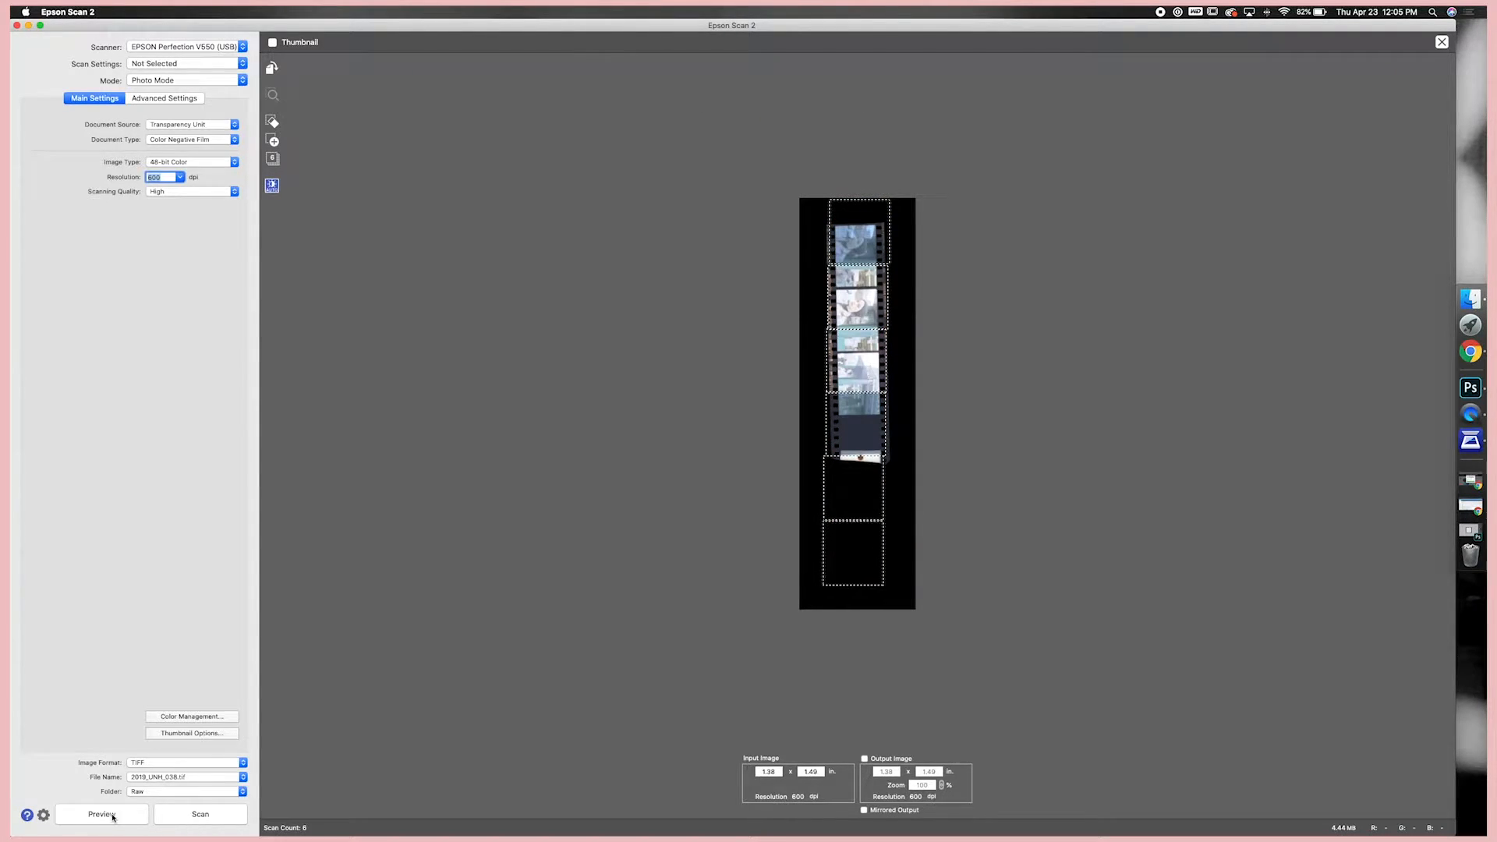
Remove the old scan selections and rotate the preview until the film strip lies horizontally with its frames upright.
left_click(273, 123)
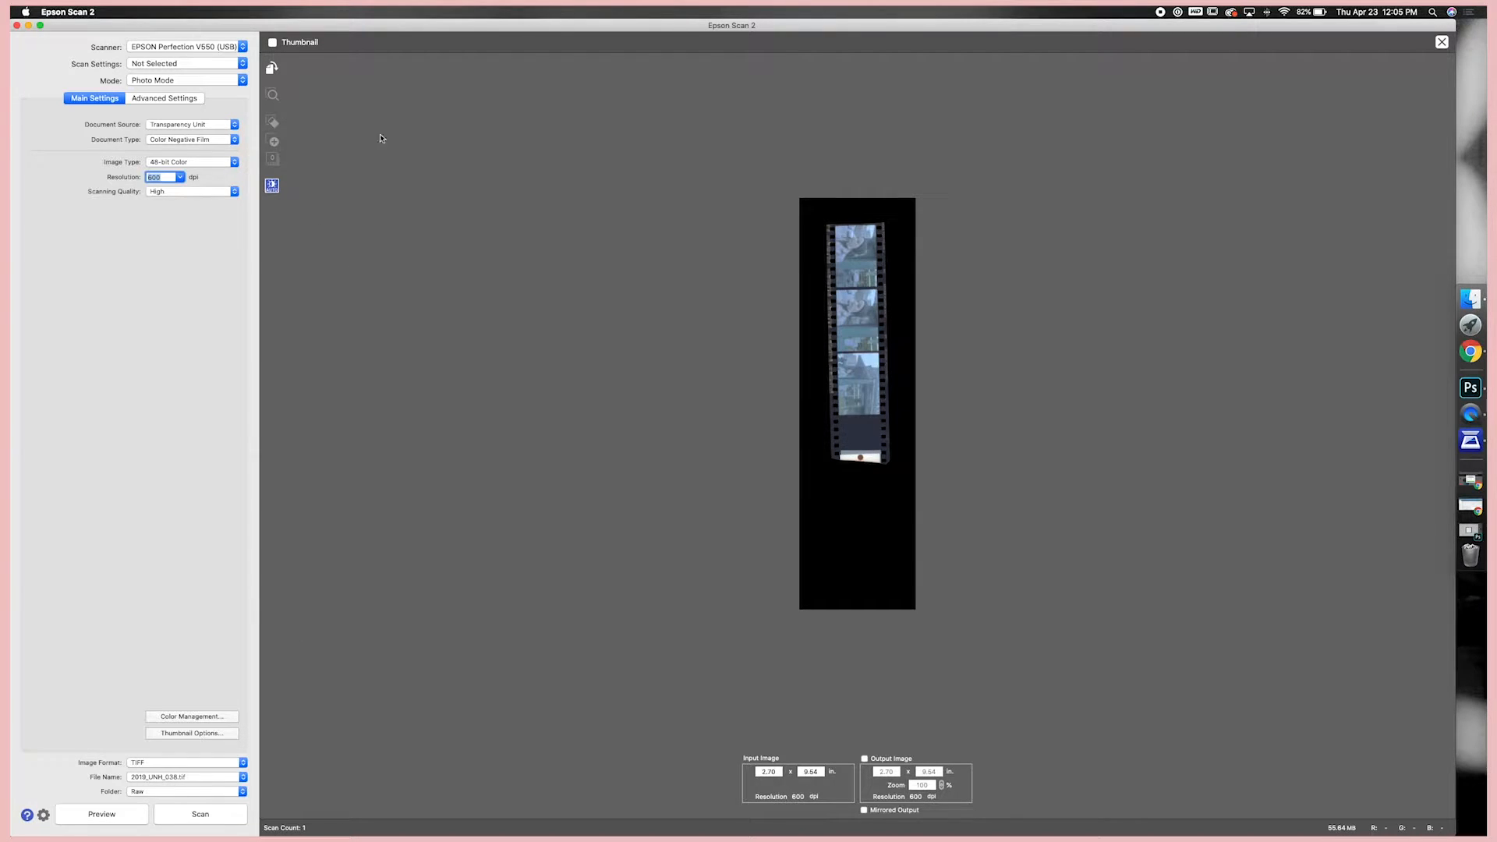
left_click(271, 70)
left_click(272, 69)
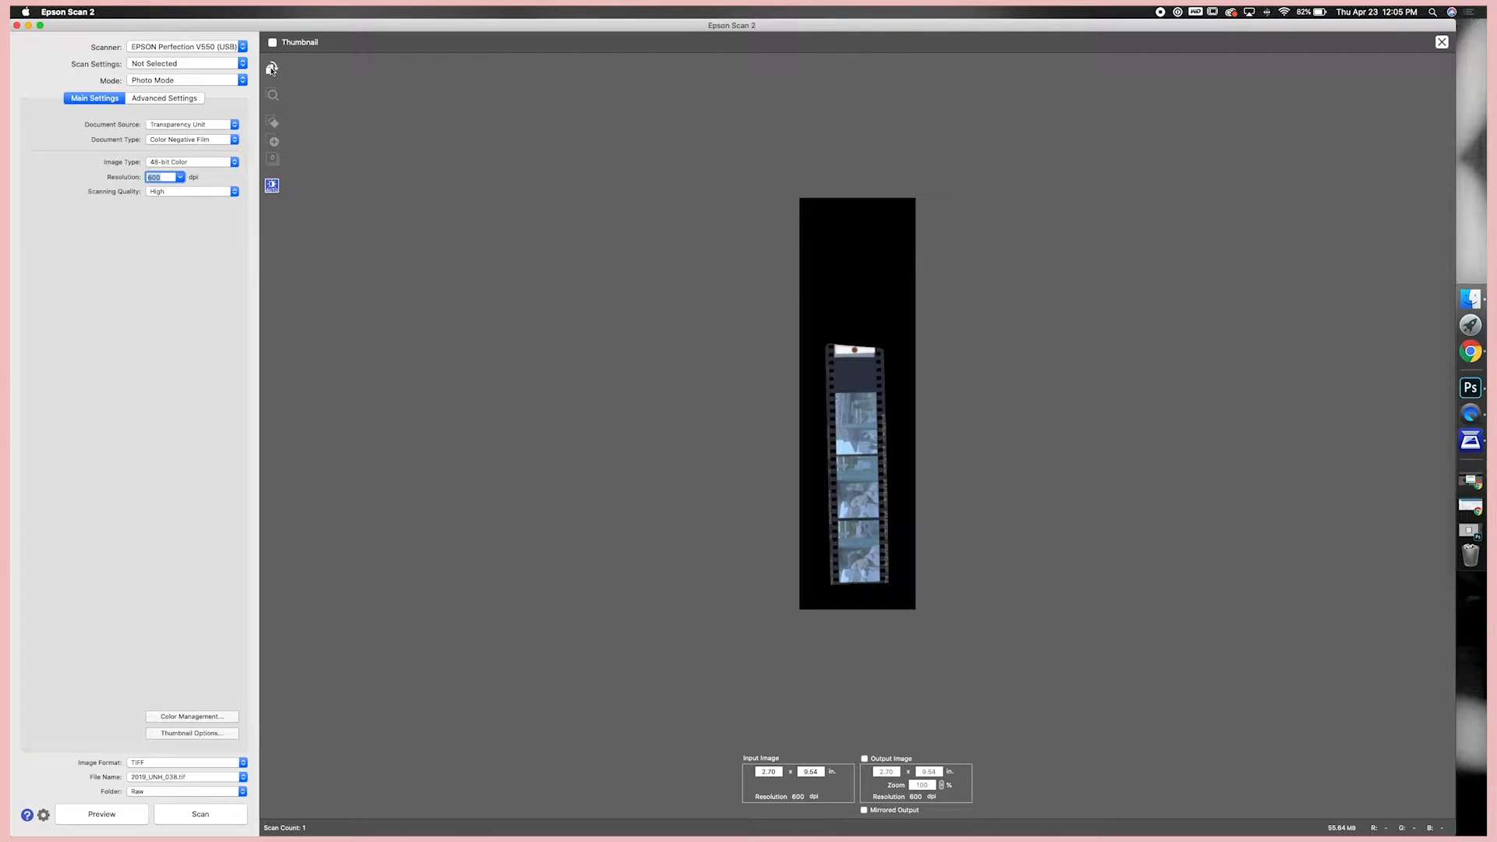
left_click(271, 69)
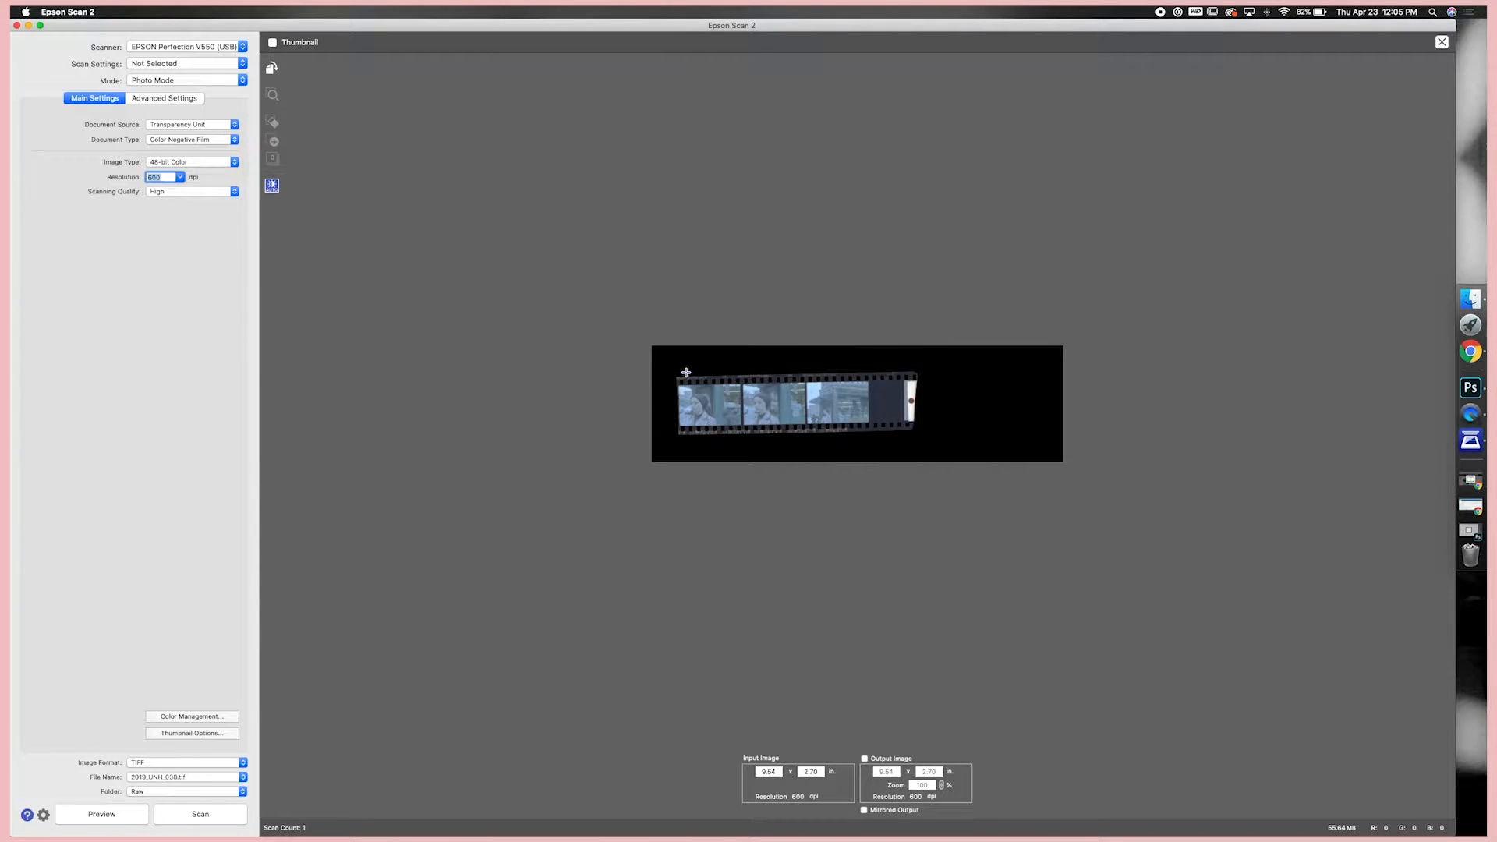
Draw a selection about 1.84 x 1.68 in around the first frame and make a zoomed preview of it.
left_click_drag(670, 368, 749, 441)
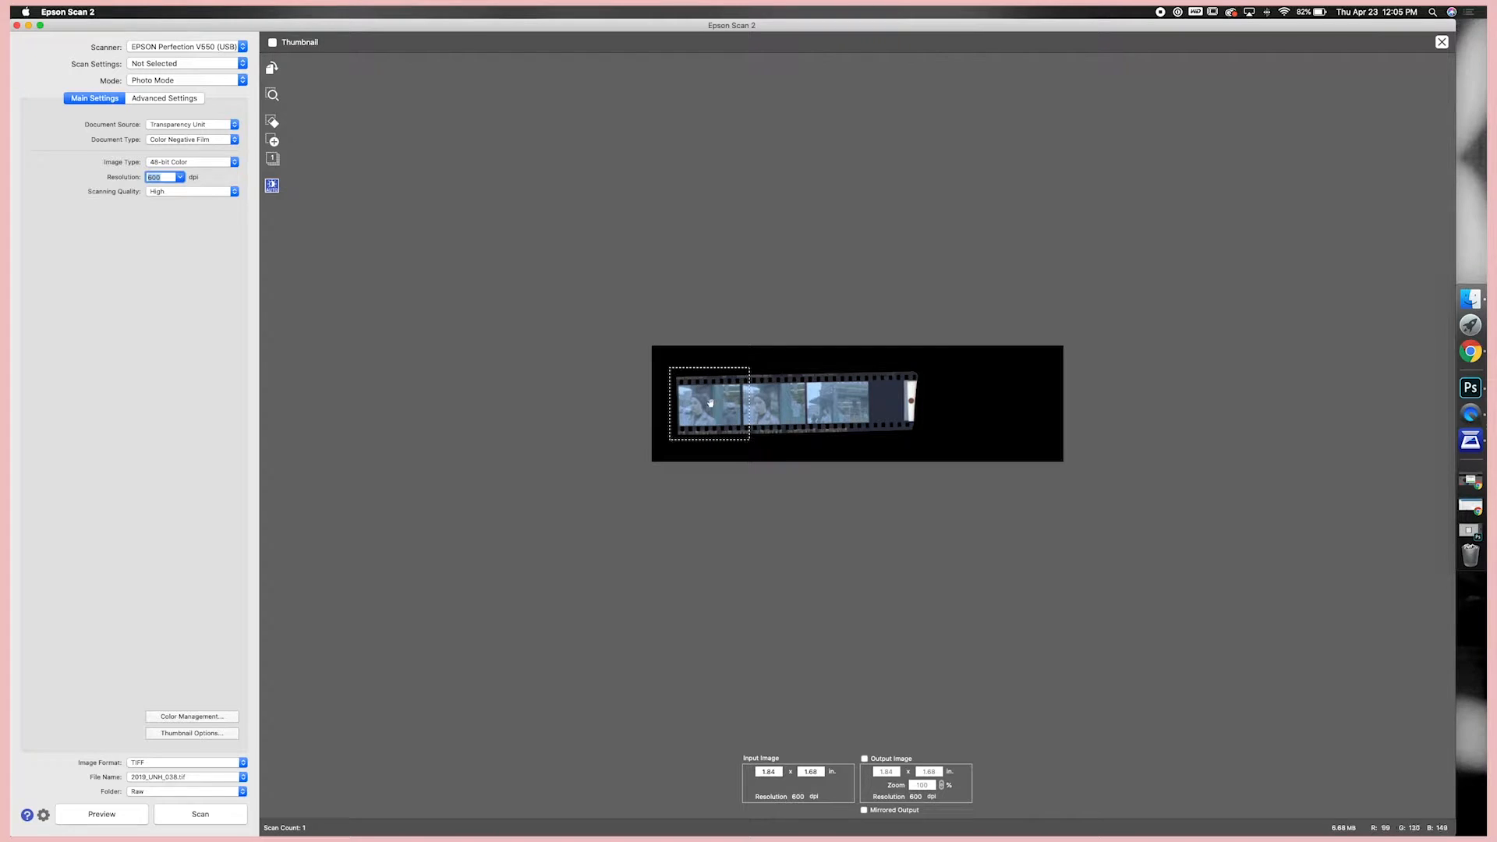
left_click(272, 95)
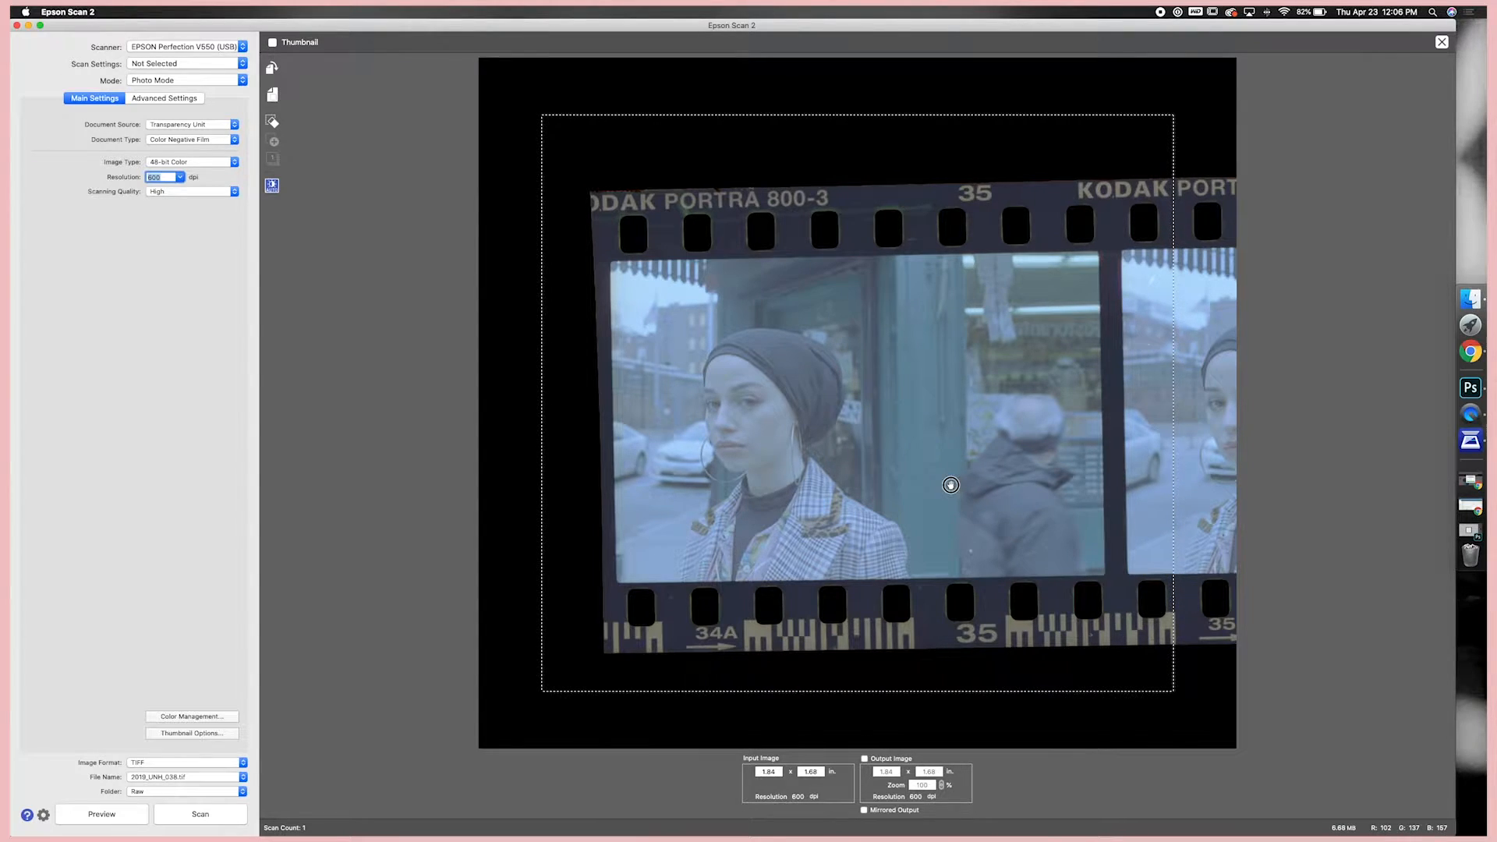
Move and resize the selection to about 1.66 x 1.43 in around the first frame, including its film borders.
left_click_drag(951, 486, 954, 431)
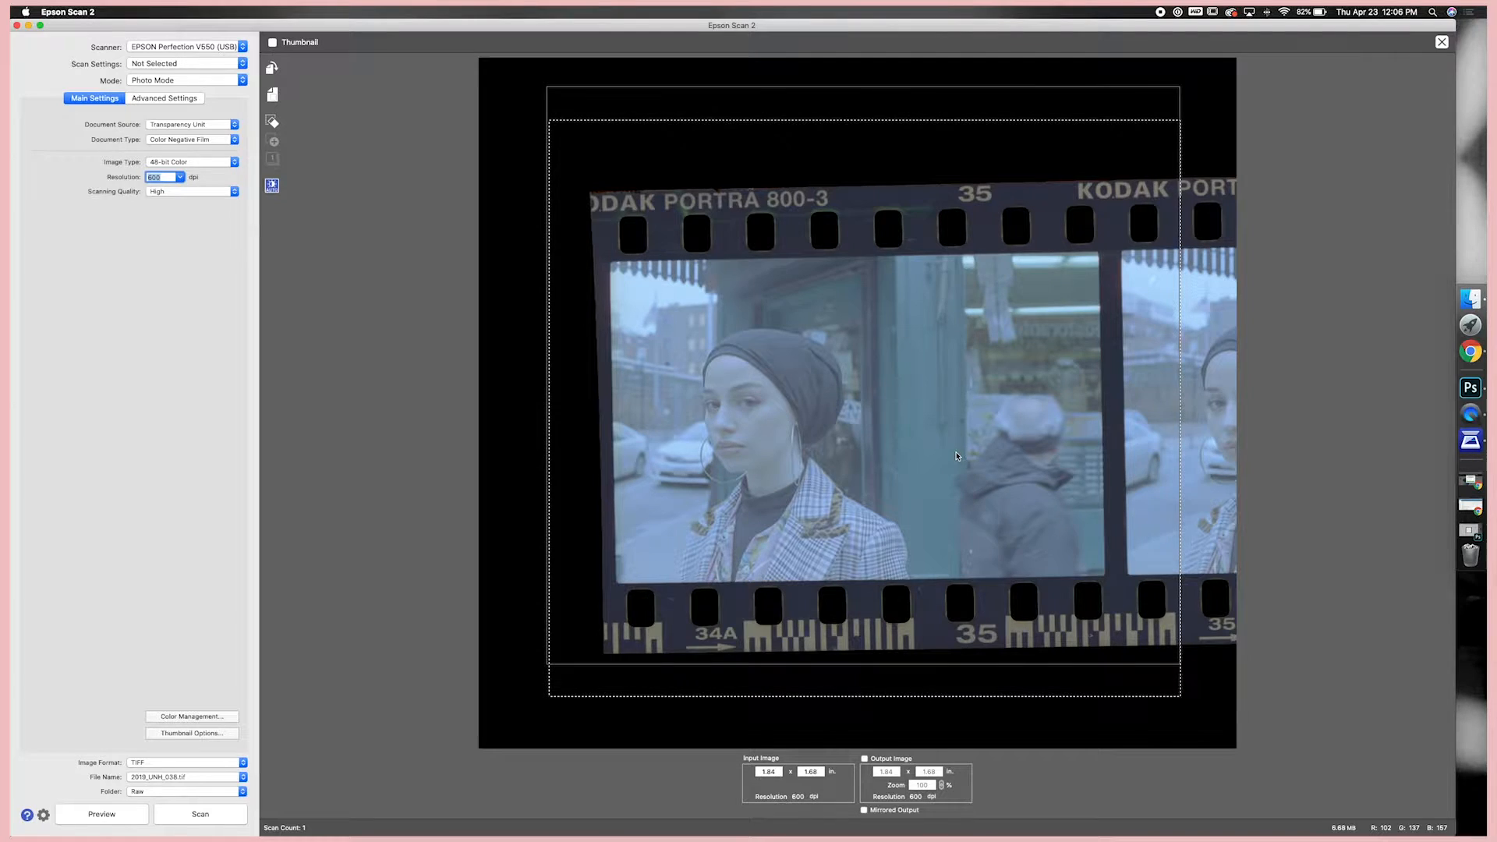
left_click_drag(797, 82, 792, 185)
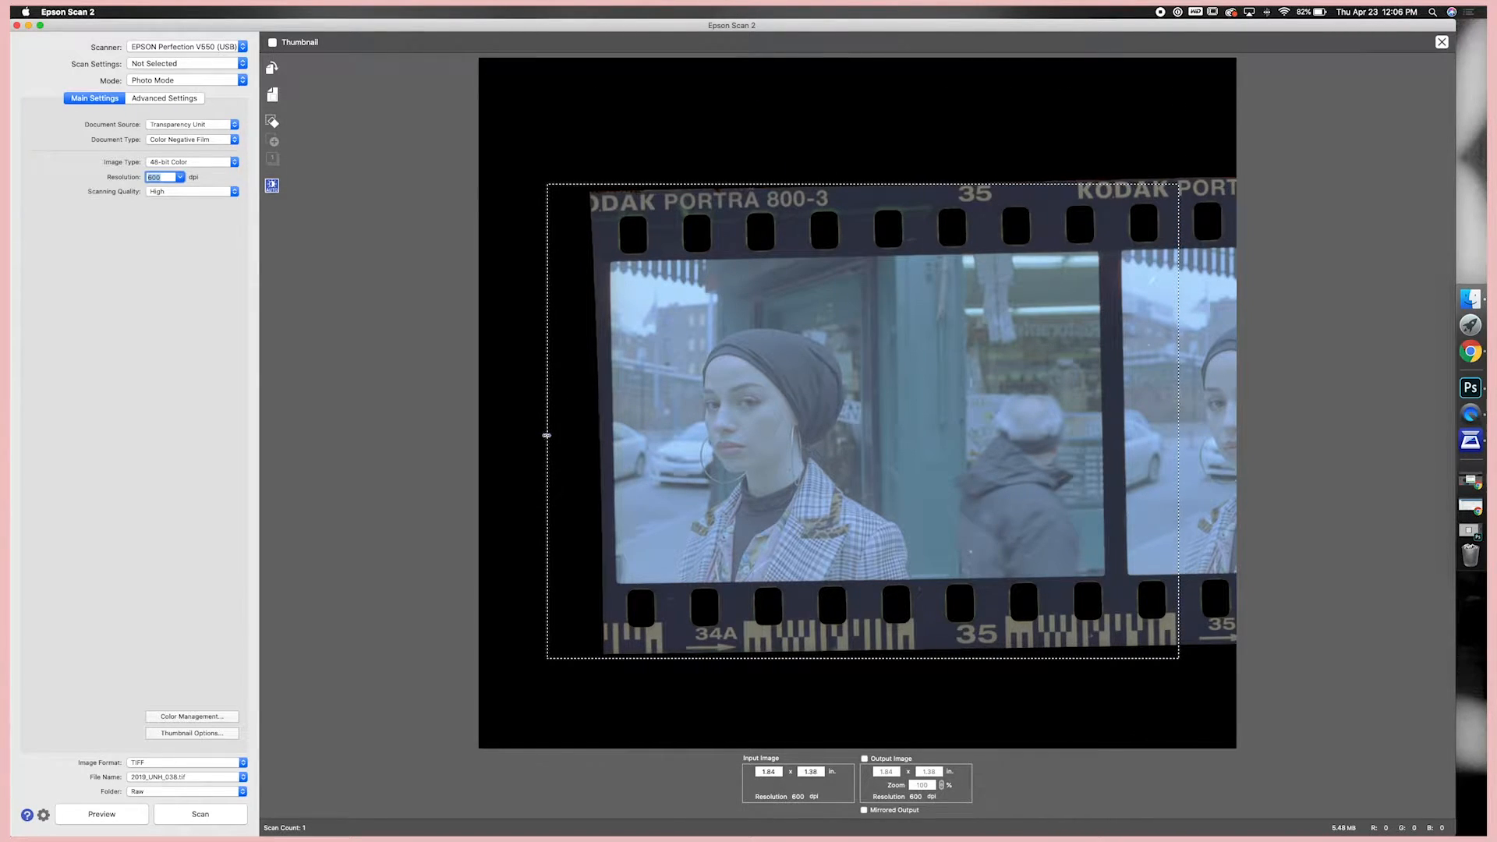
left_click_drag(547, 434, 610, 443)
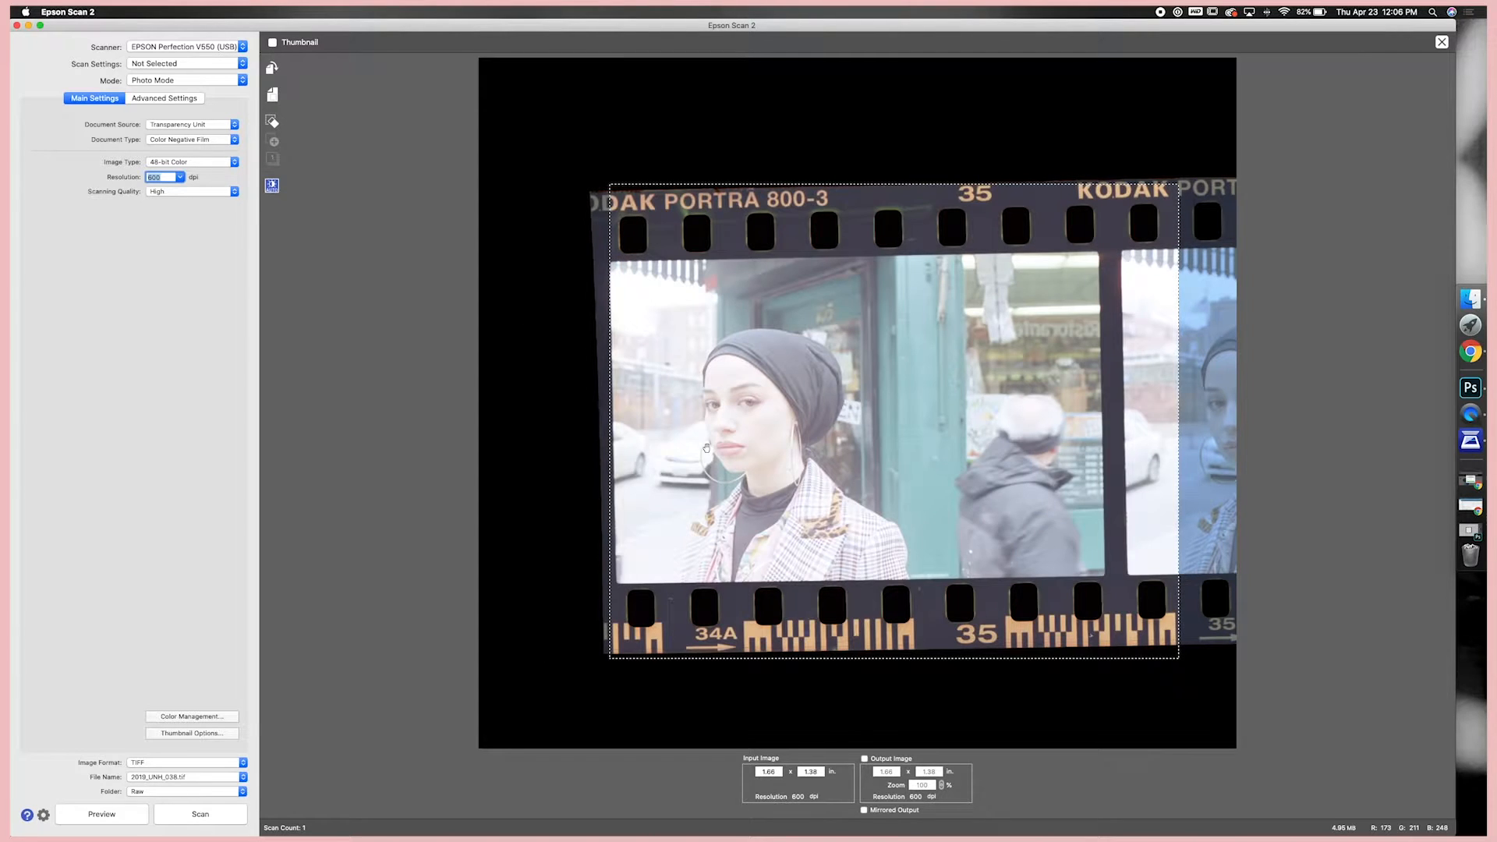
mouse_move(707, 449)
left_mouse_down()
mouse_move(648, 397)
mouse_move(662, 432)
mouse_move(689, 440)
left_mouse_up()
left_click_drag(690, 440, 681, 444)
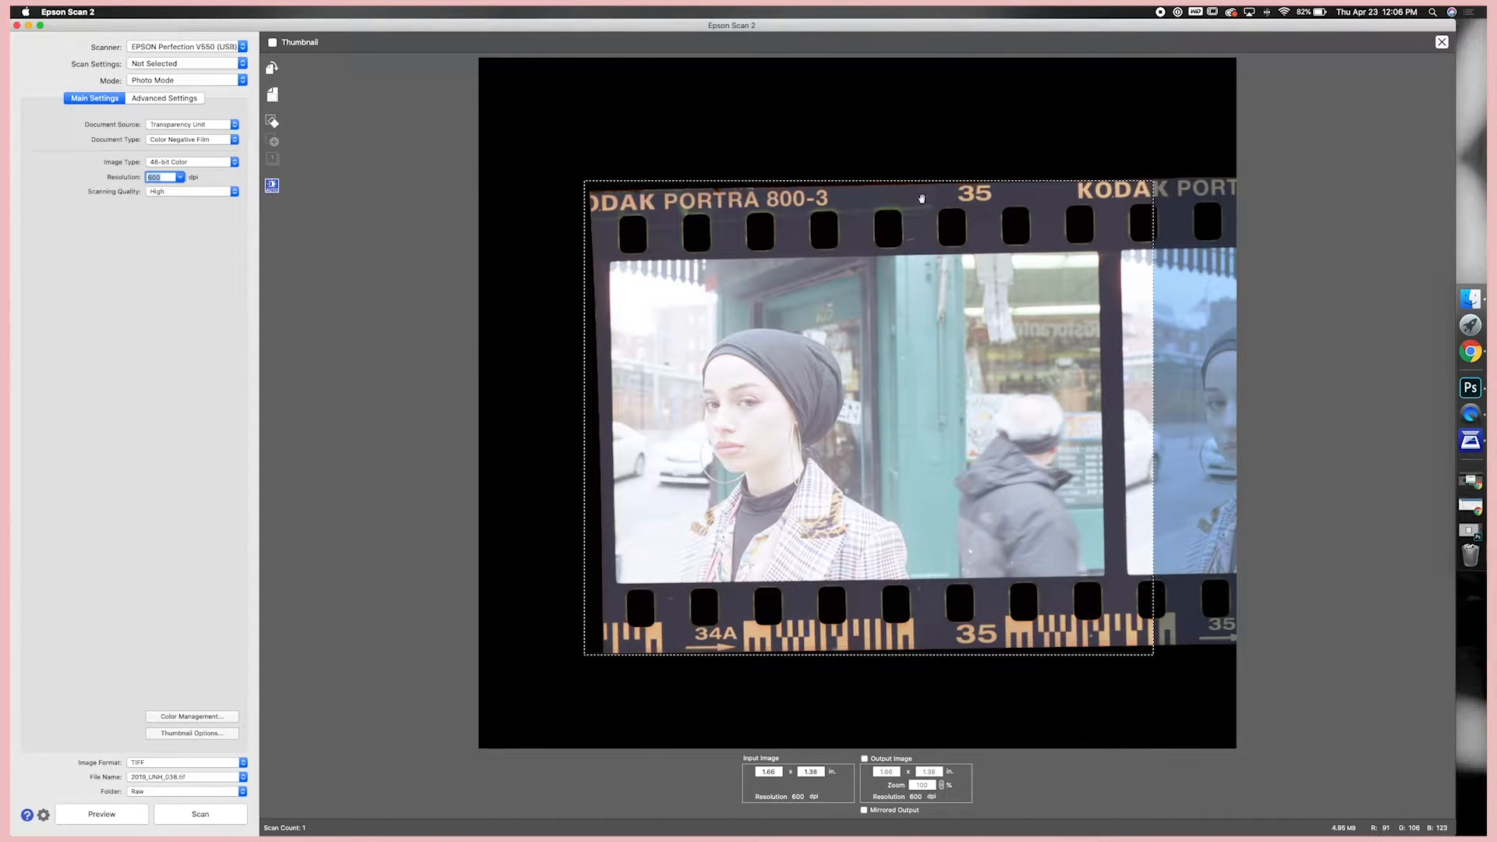
left_click_drag(1042, 181, 1042, 163)
left_click_drag(1030, 258, 1018, 269)
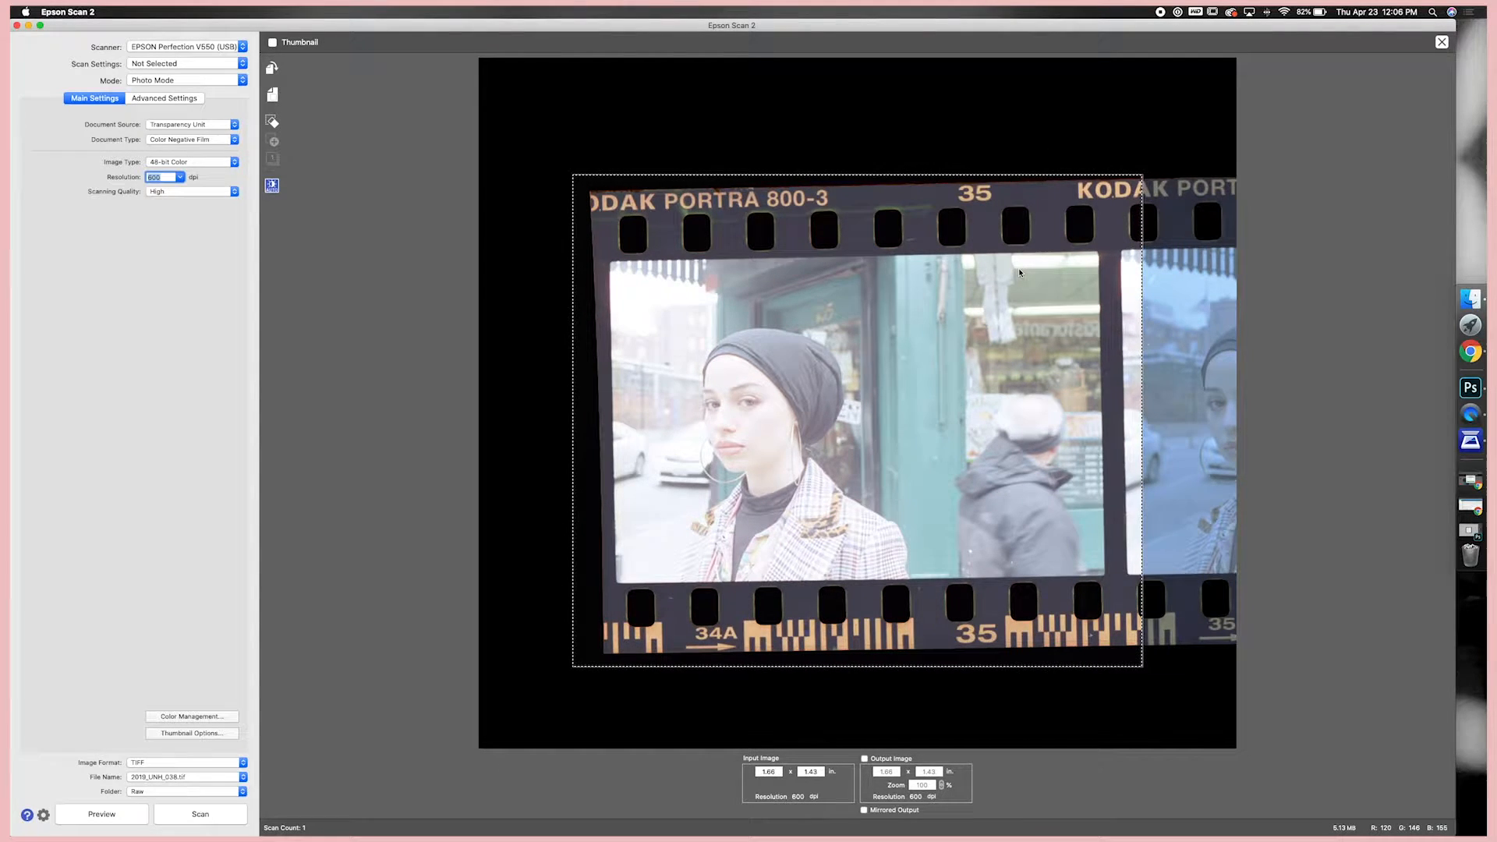
Set the all-channel histogram input levels to shadow 70, midtone 1.13 and highlight 213 in the detailed adjustments.
left_click(164, 99)
left_click(192, 178)
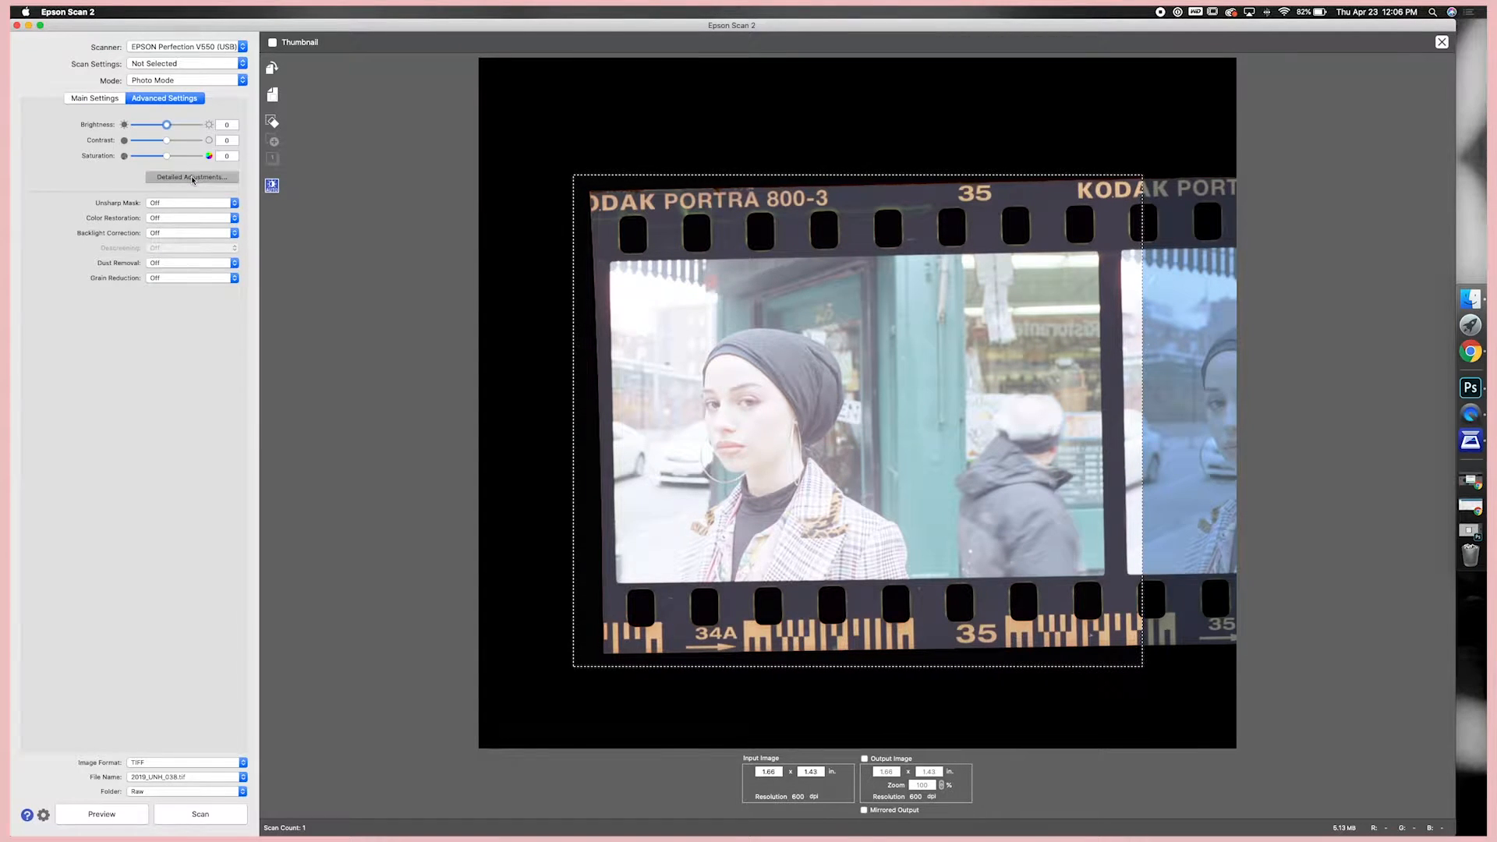
left_click_drag(775, 294, 431, 160)
left_click(484, 177)
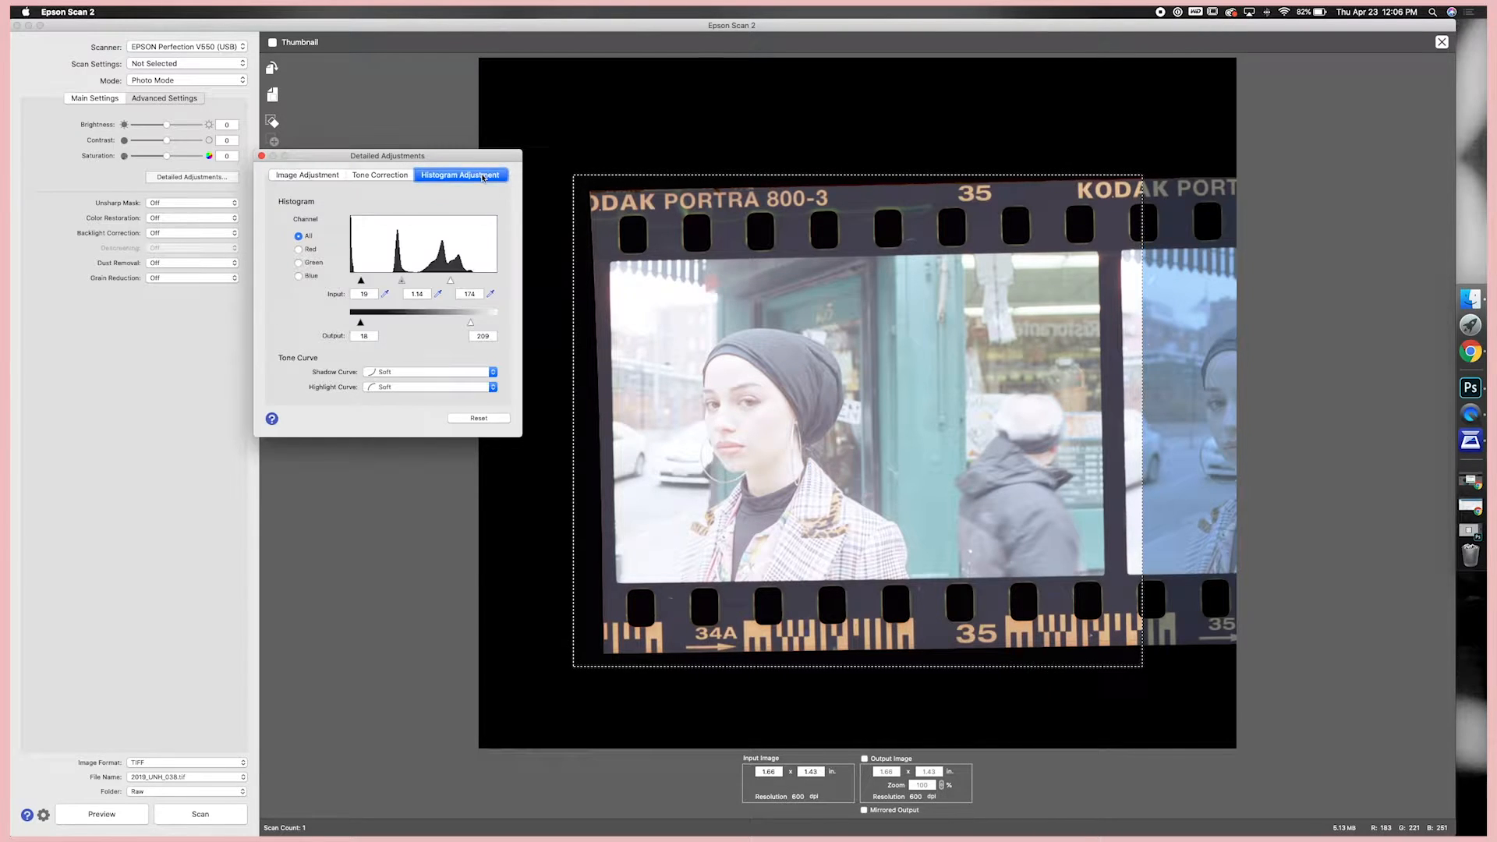
left_click(380, 174)
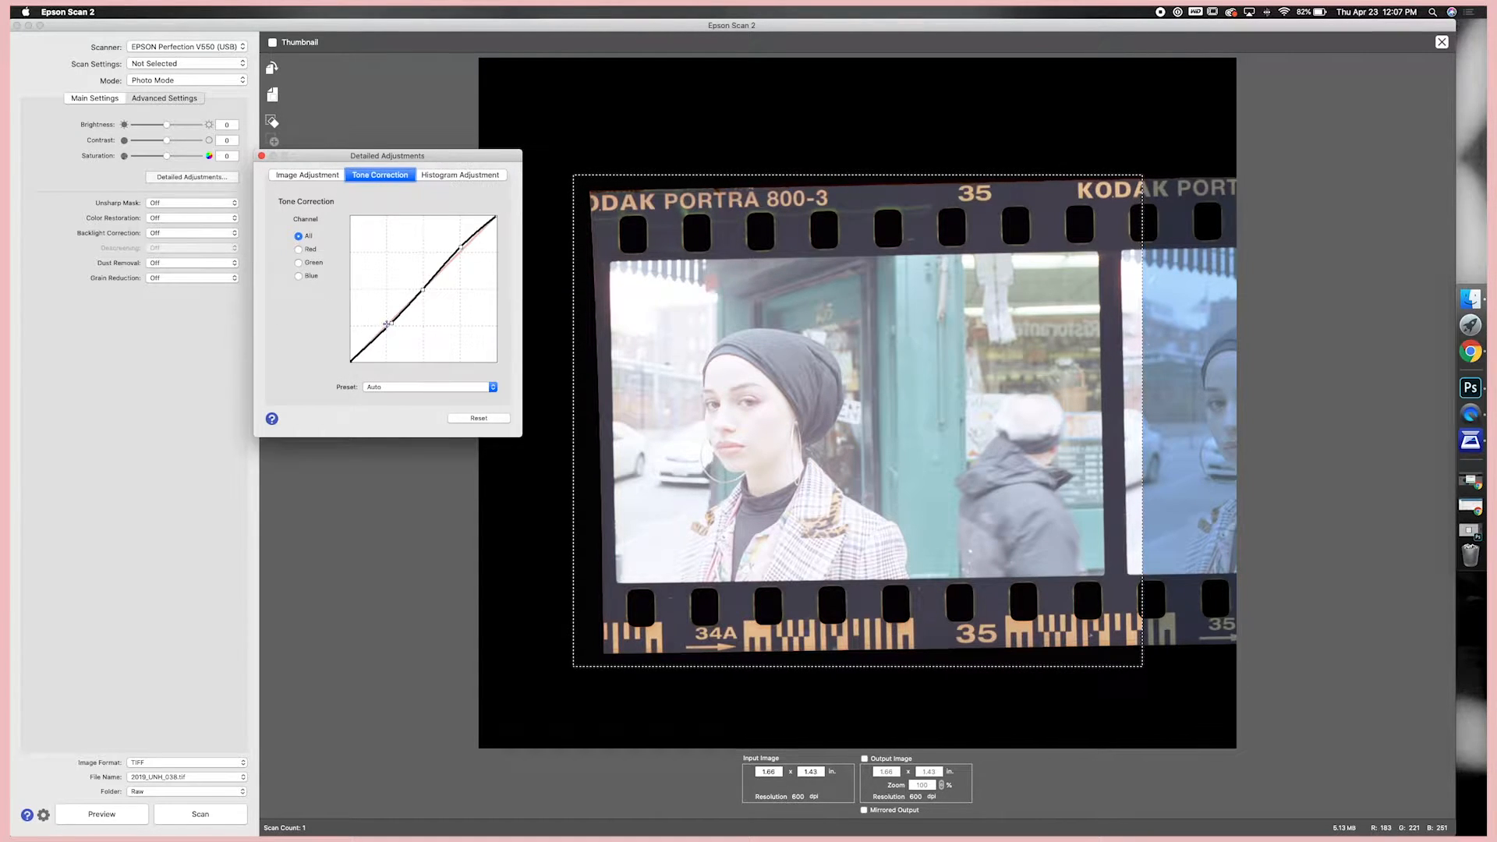
left_click(489, 178)
left_click_drag(361, 284, 391, 283)
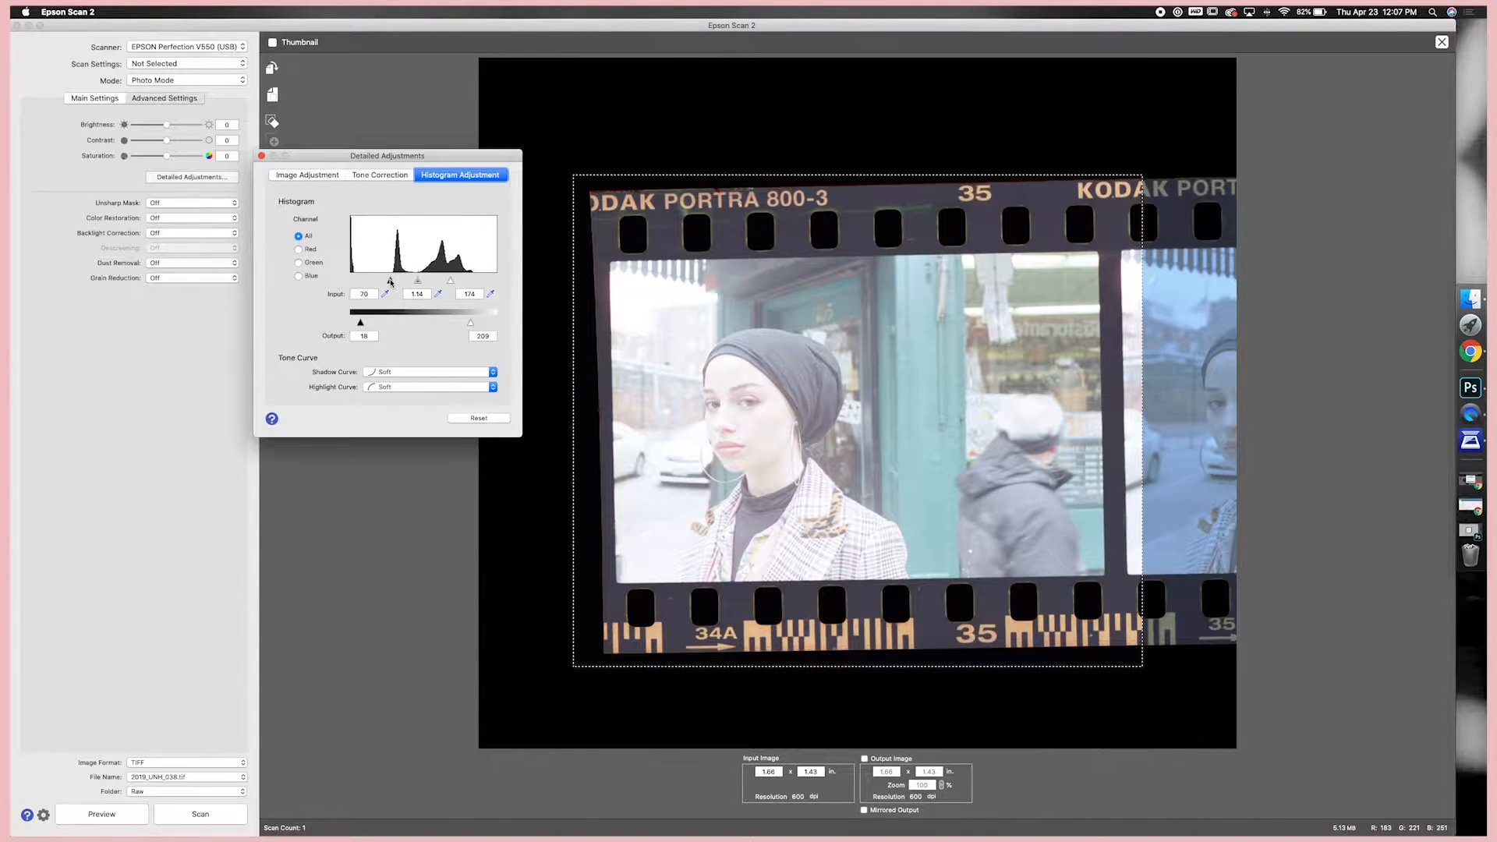
left_click_drag(452, 281, 473, 278)
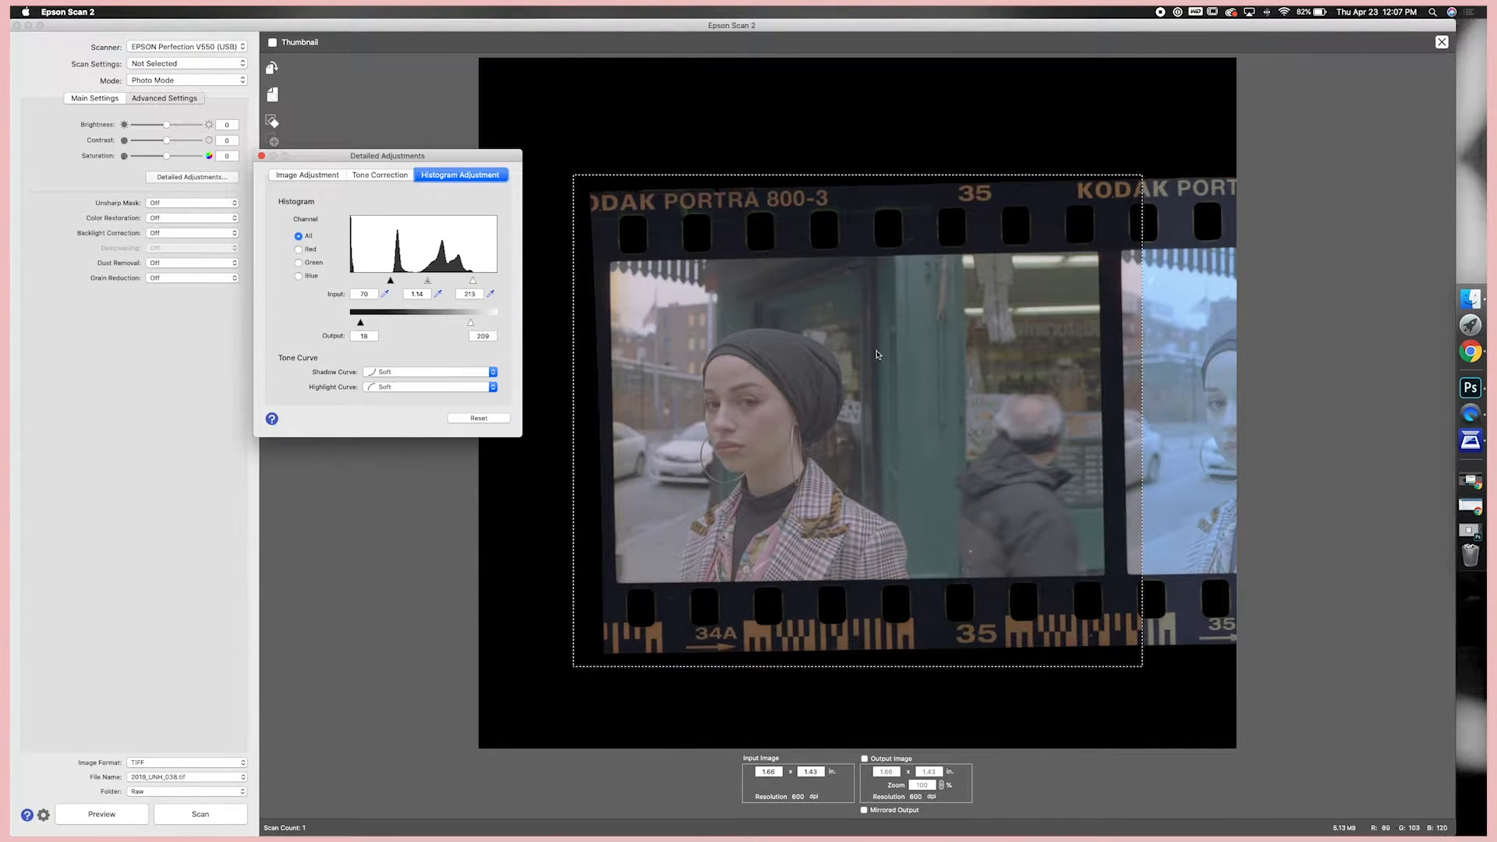
left_click_drag(429, 283, 427, 282)
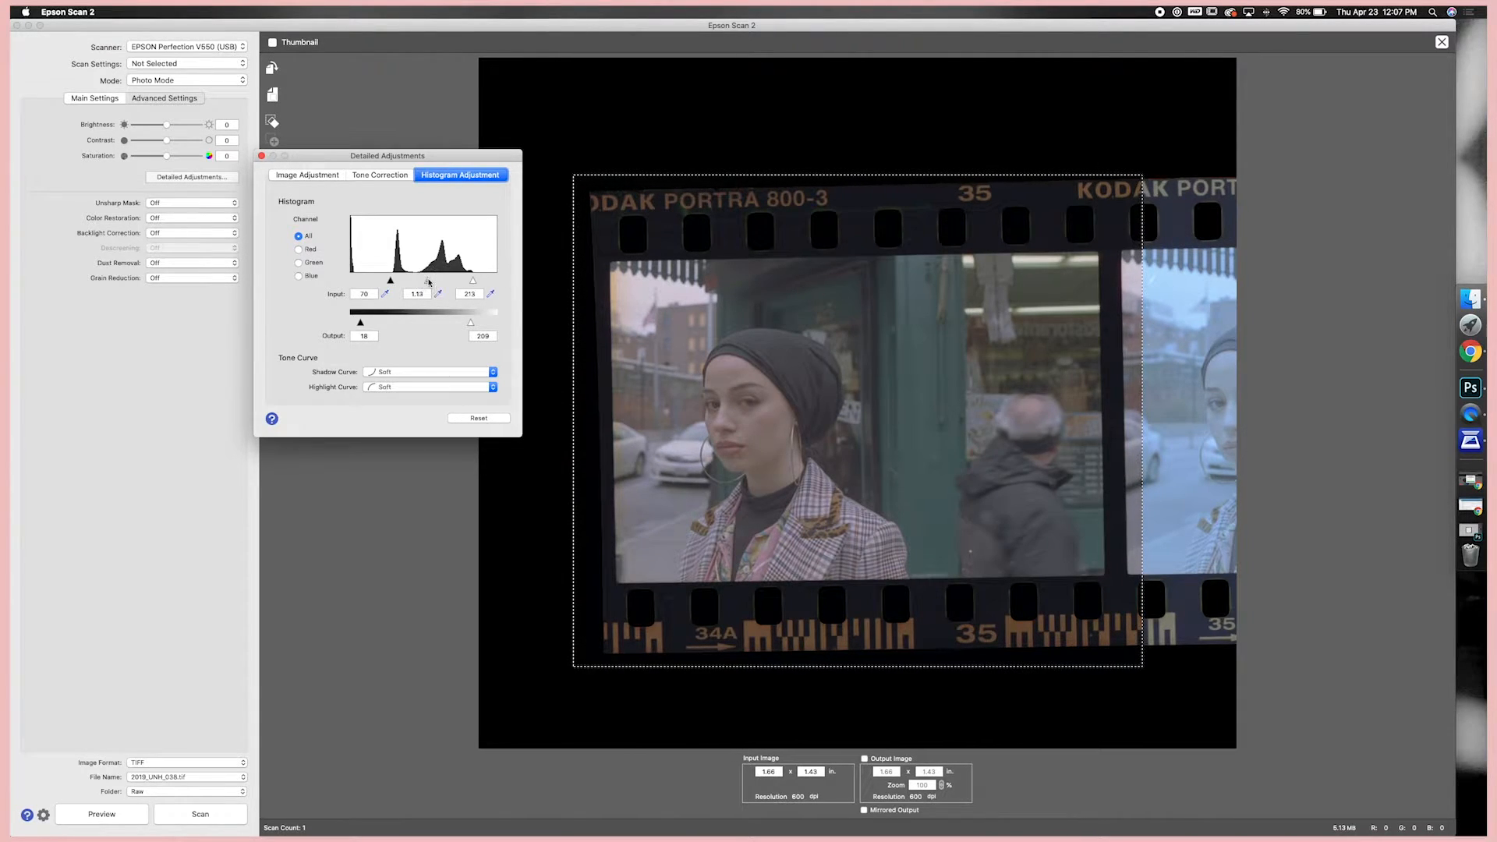
Shift the yellow-blue color balance to -14 and raise the image brightness to 19.
left_click(323, 176)
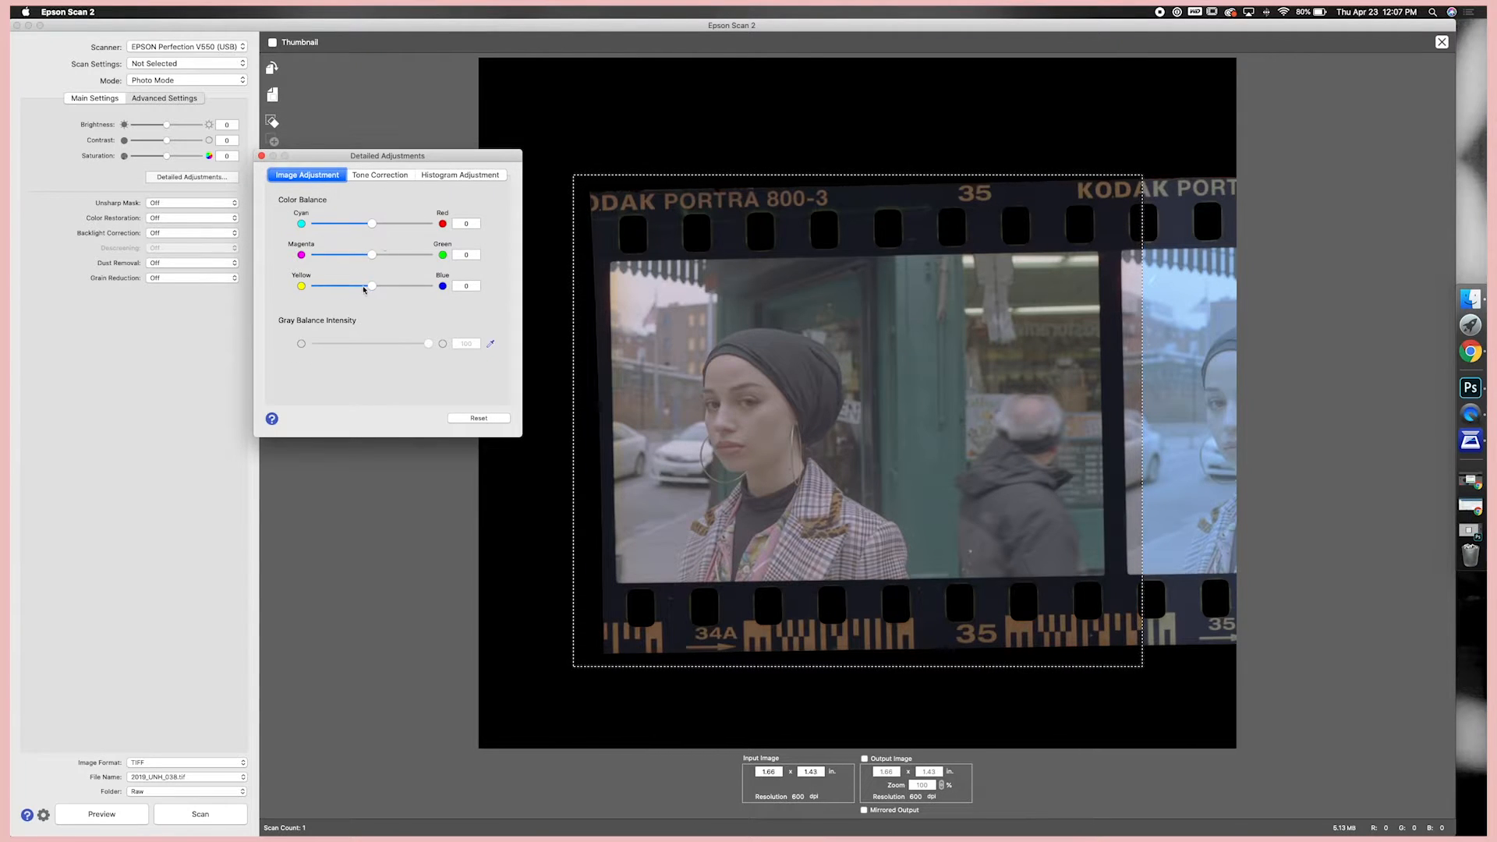
left_click_drag(369, 287, 362, 287)
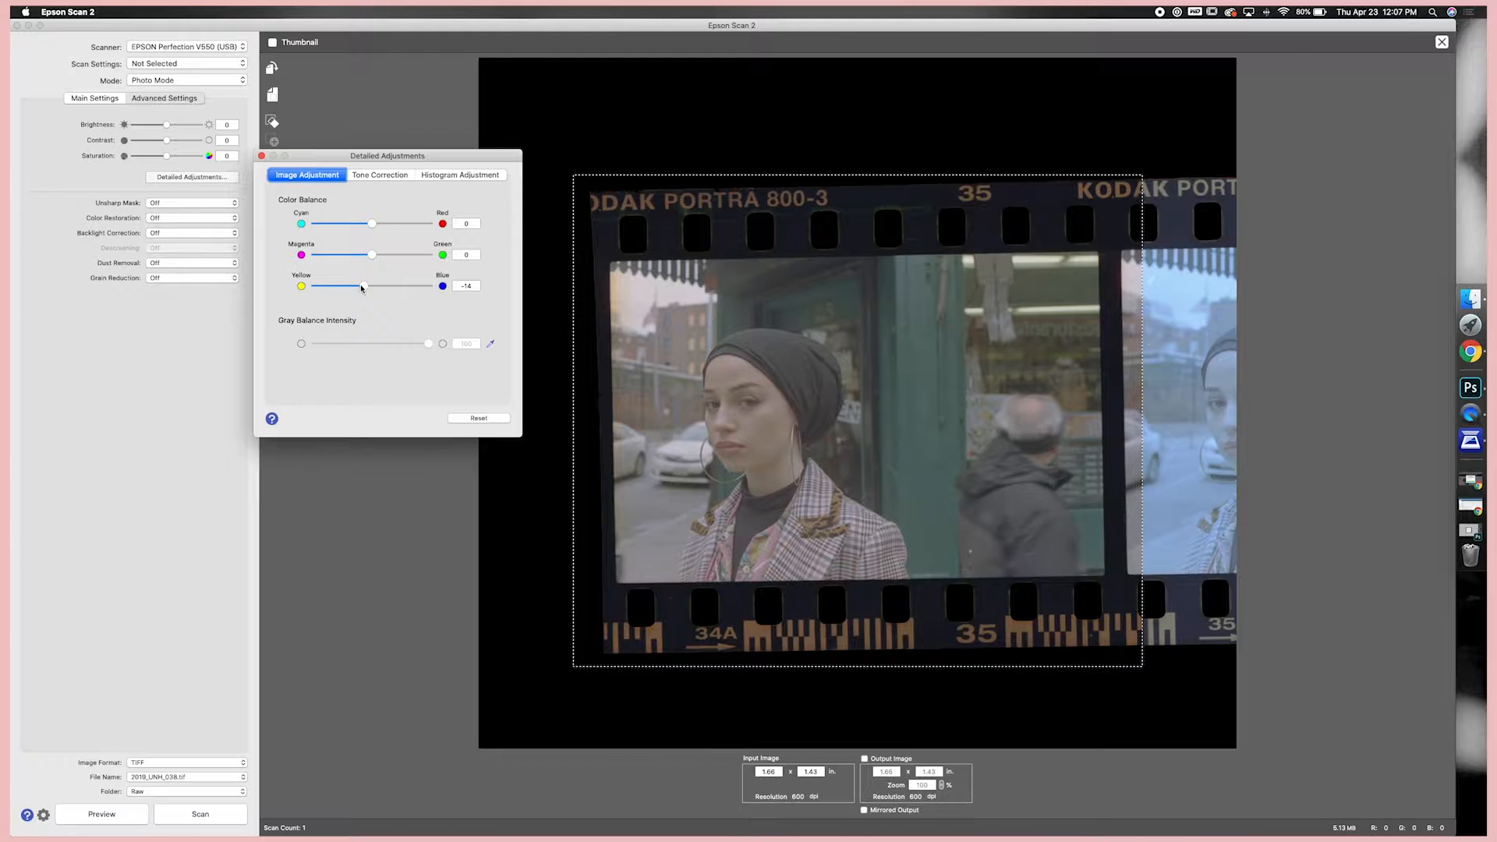
left_click(262, 156)
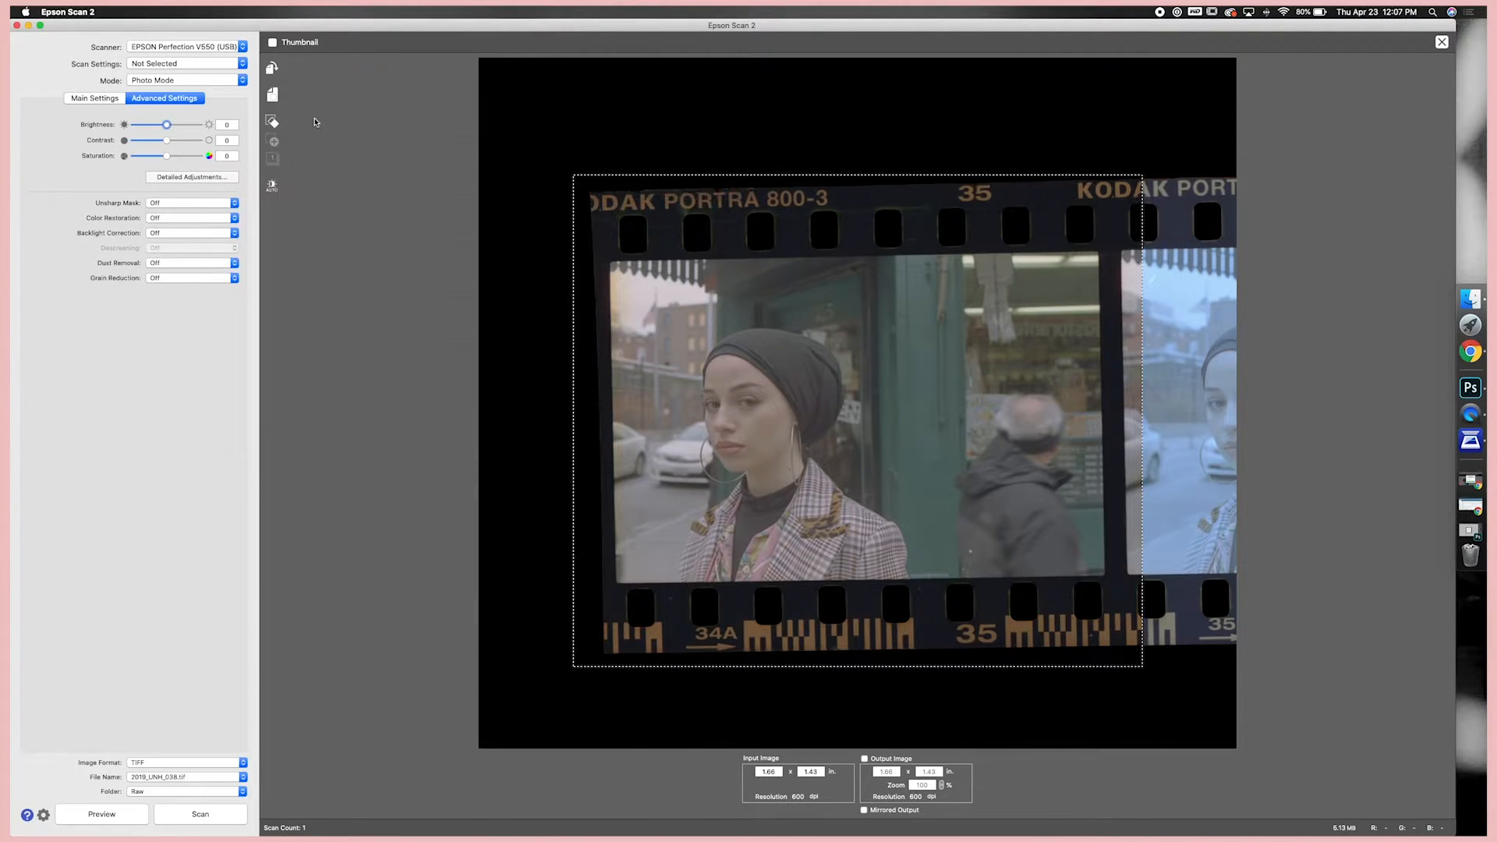
left_click_drag(166, 125, 173, 125)
Reshape the all-channel tone correction curve by lifting the midtones and highlights and bringing the shadow point onto the diagonal.
left_click(192, 177)
left_click_drag(737, 282, 358, 177)
left_click(398, 240)
left_click_drag(344, 311, 345, 299)
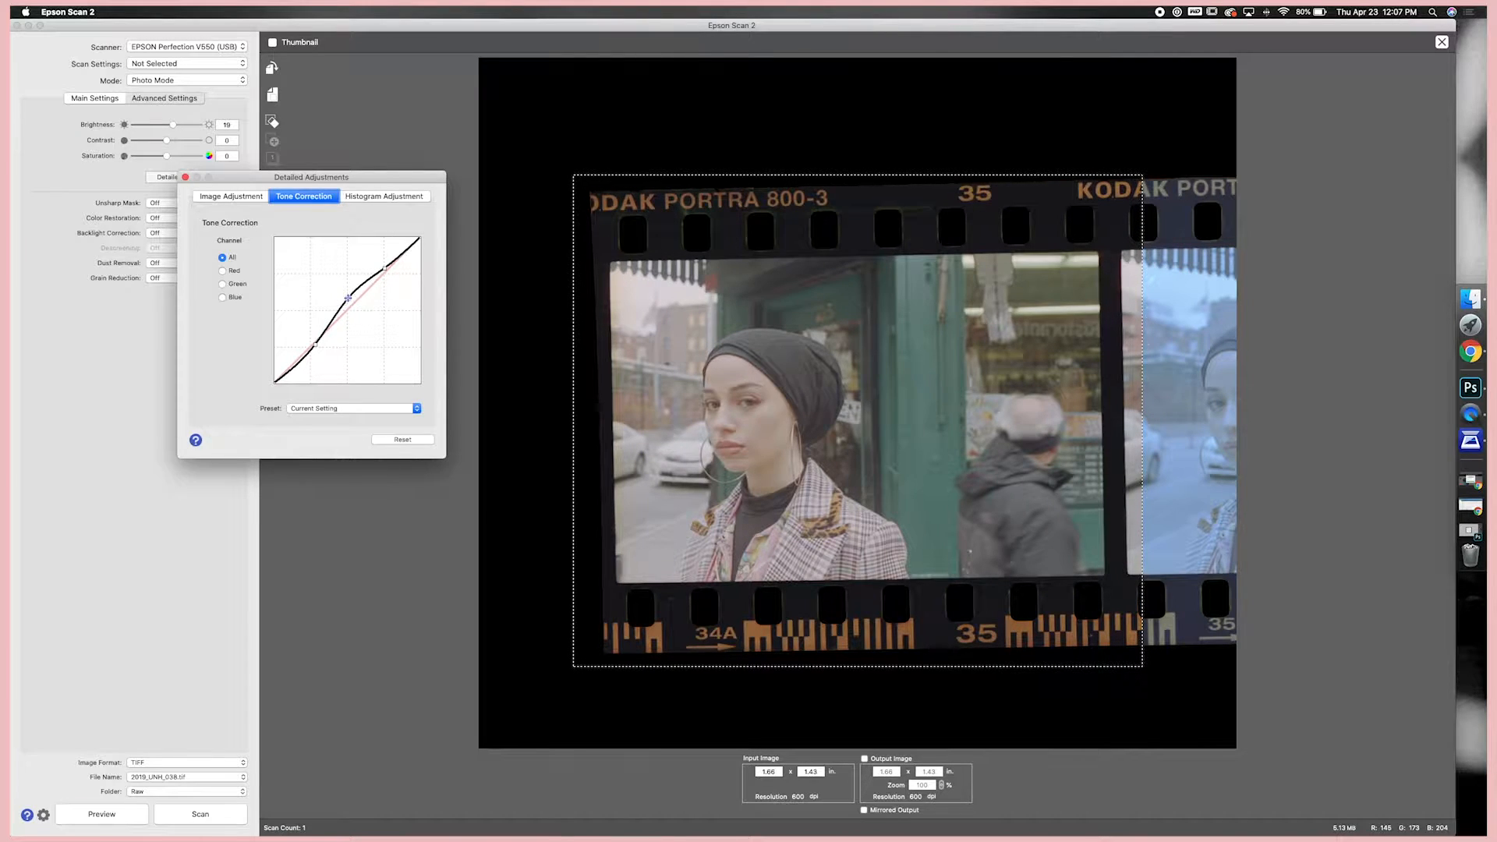
left_click_drag(385, 267, 385, 261)
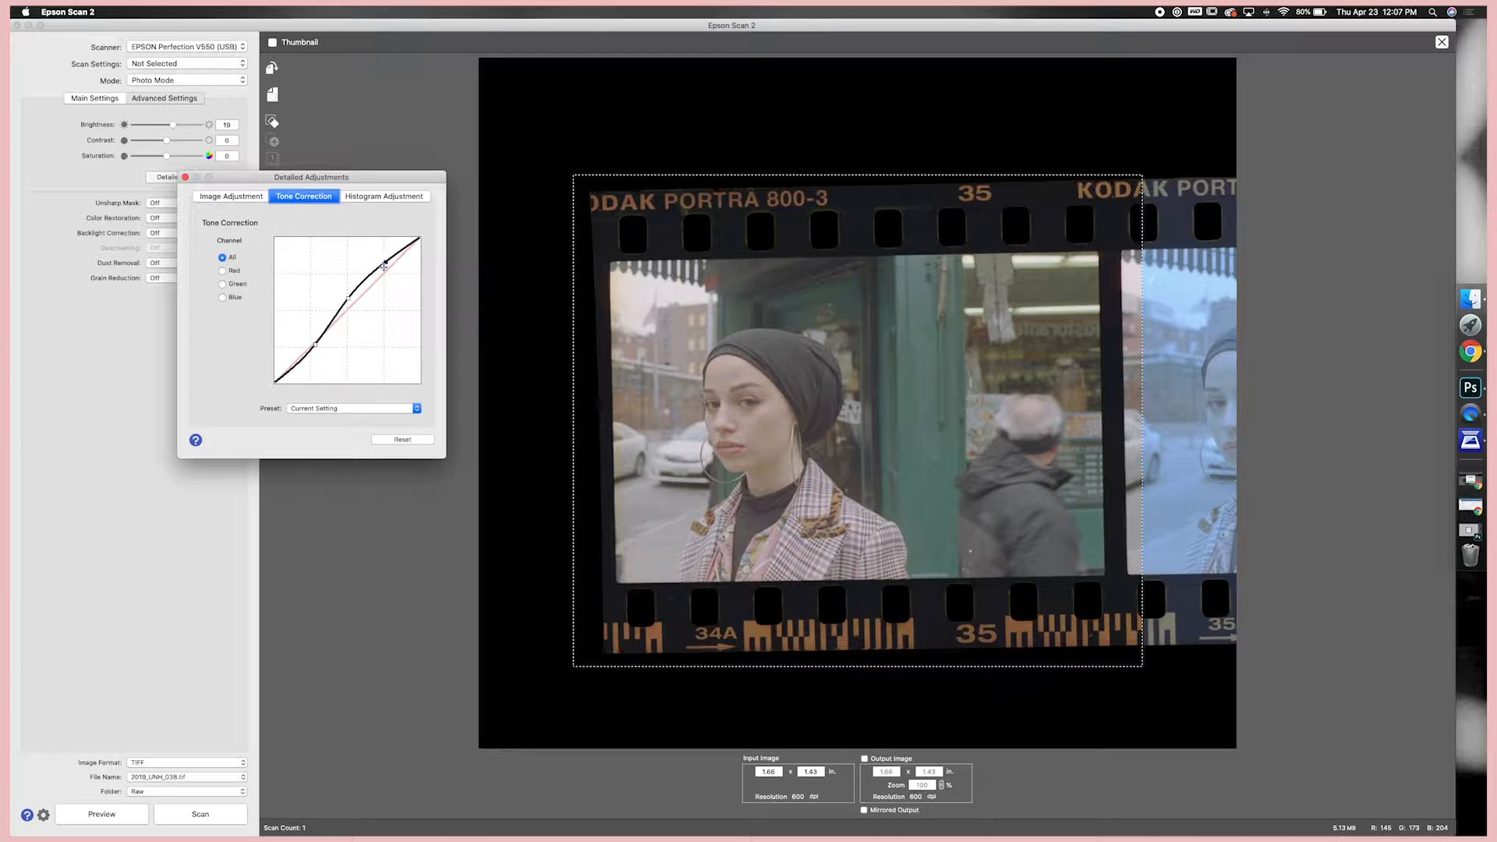
left_click_drag(313, 345, 308, 349)
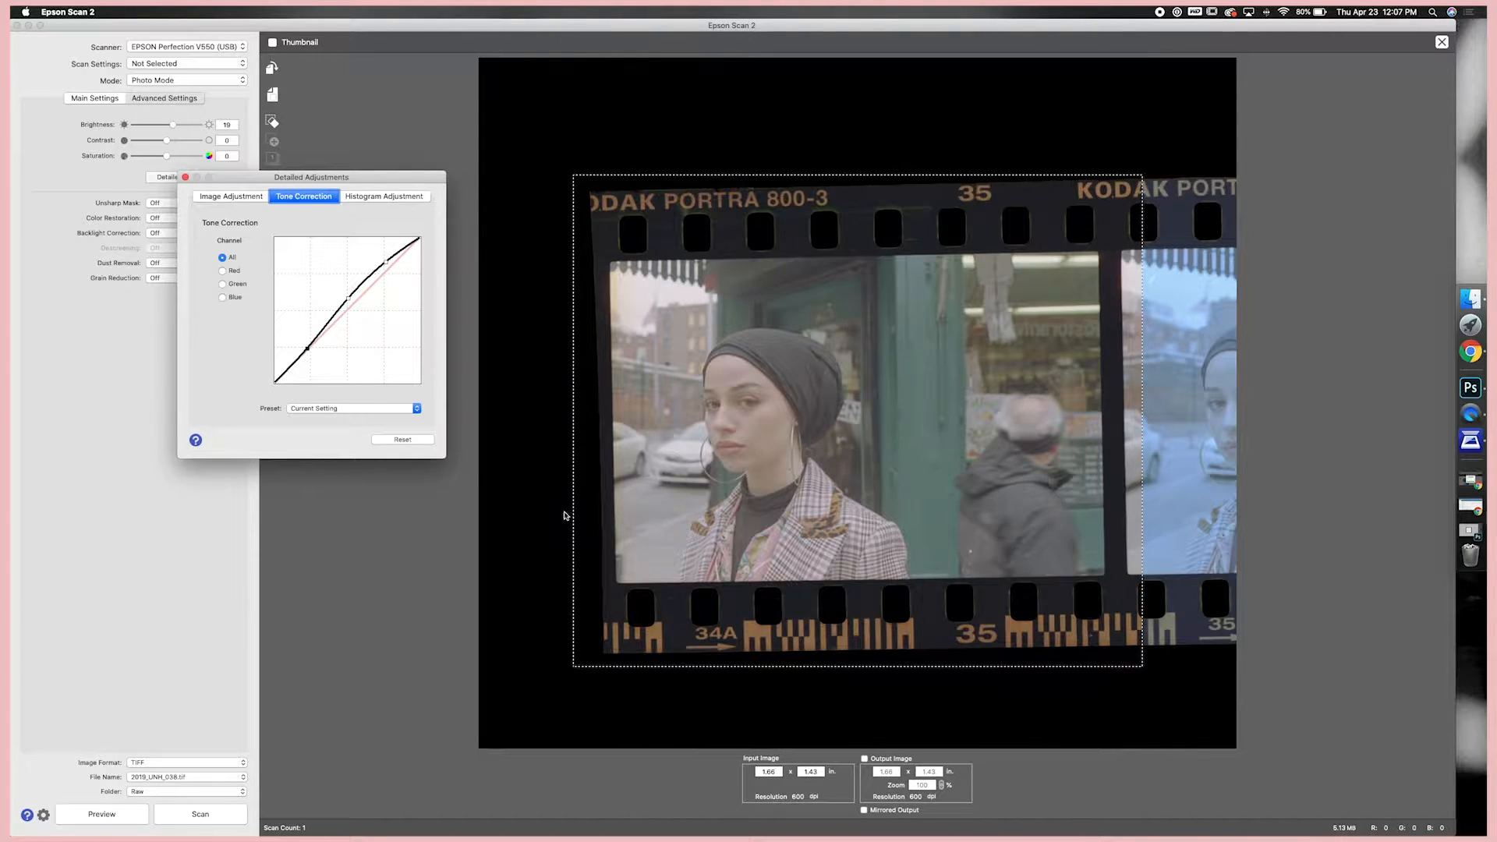
left_click(405, 493)
Name the output file TestNegatives_001.tif by changing the prefix to TestNegatives_ and resetting the file counter.
left_click(217, 777)
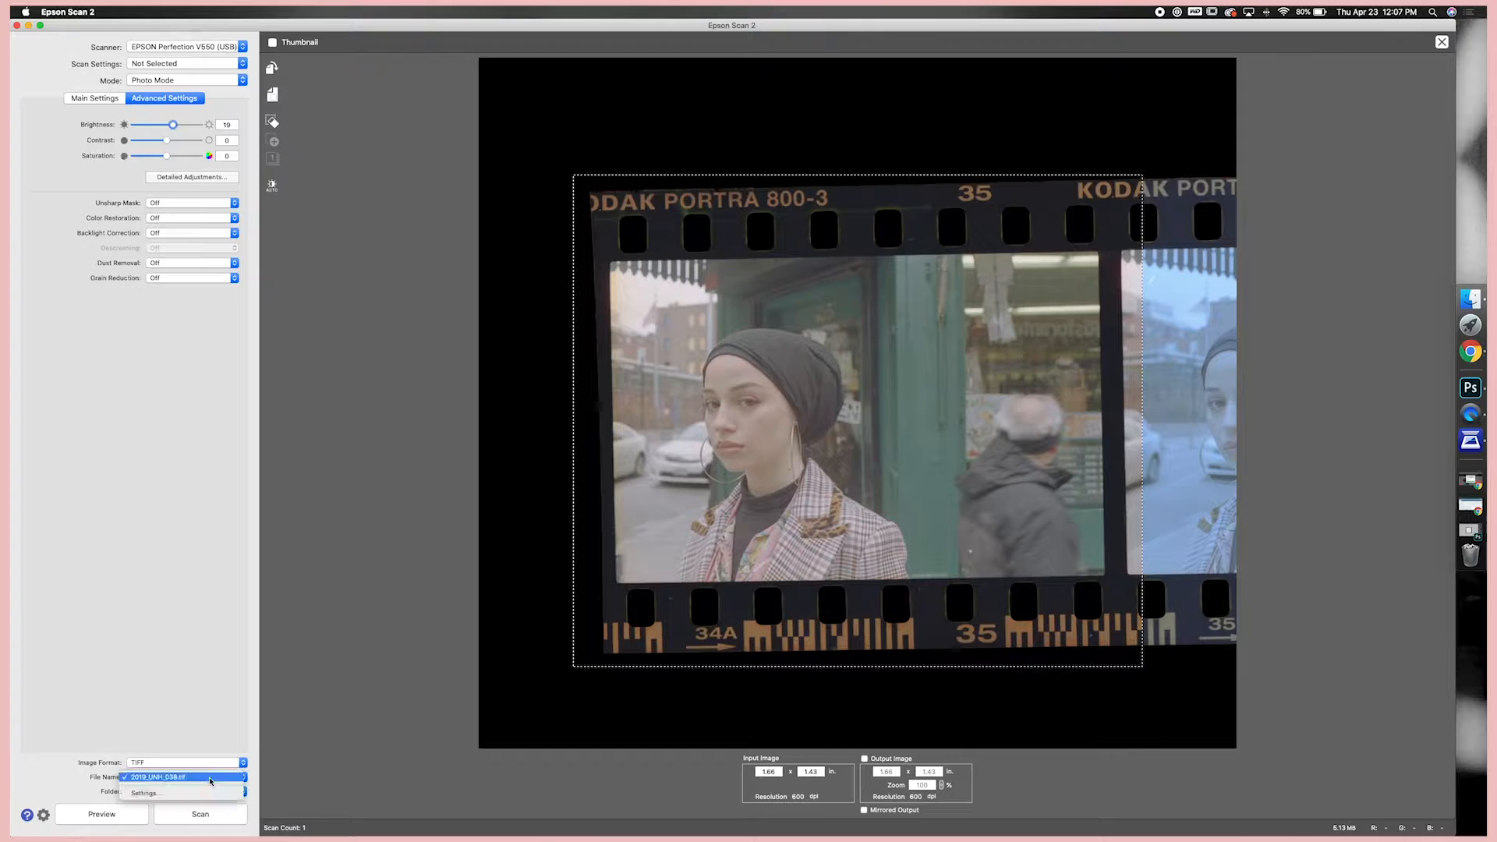
left_click(180, 794)
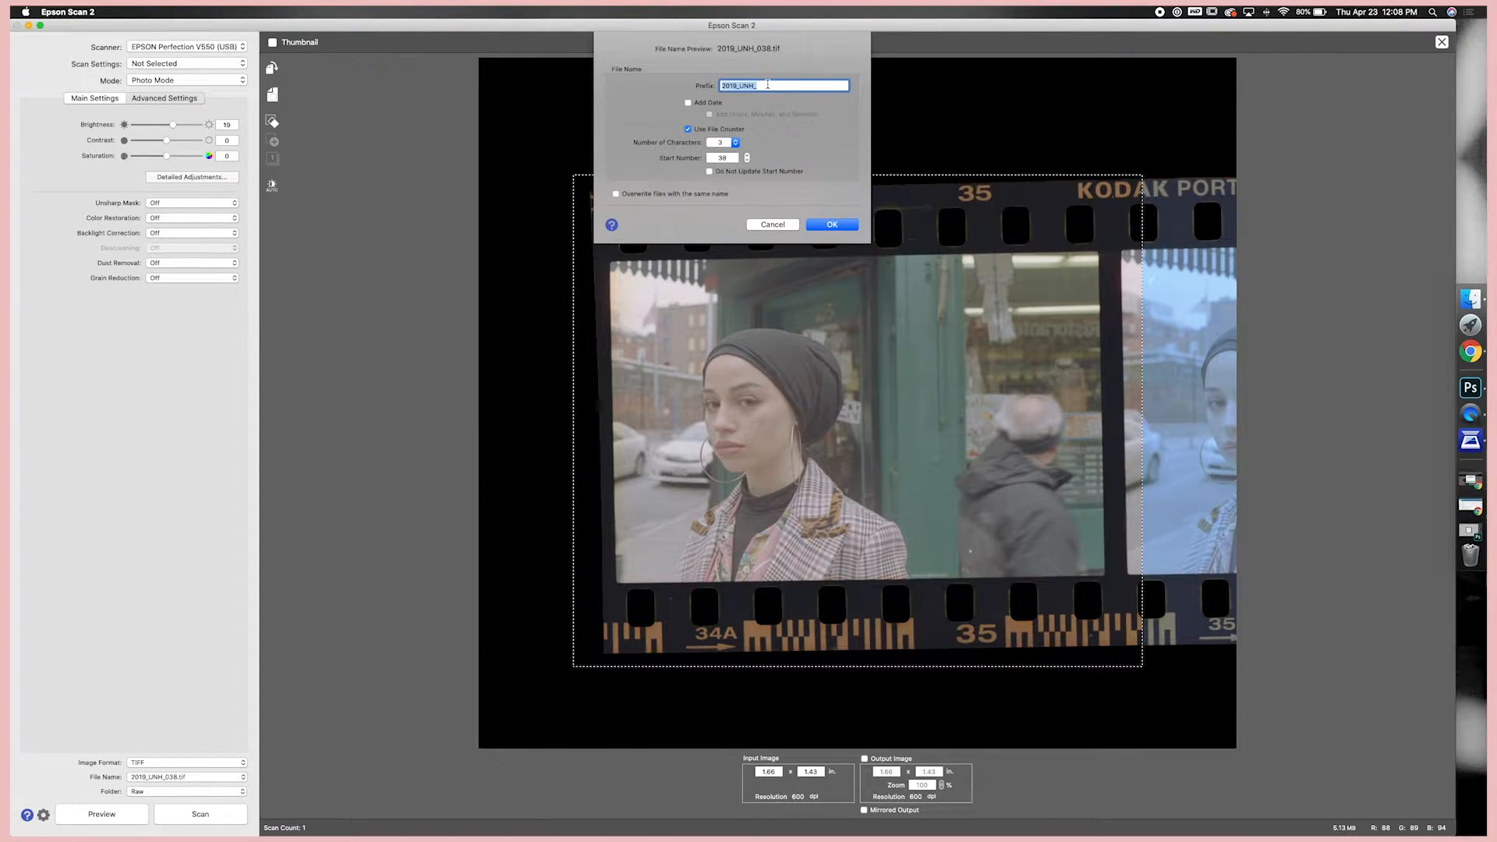
type("Test")
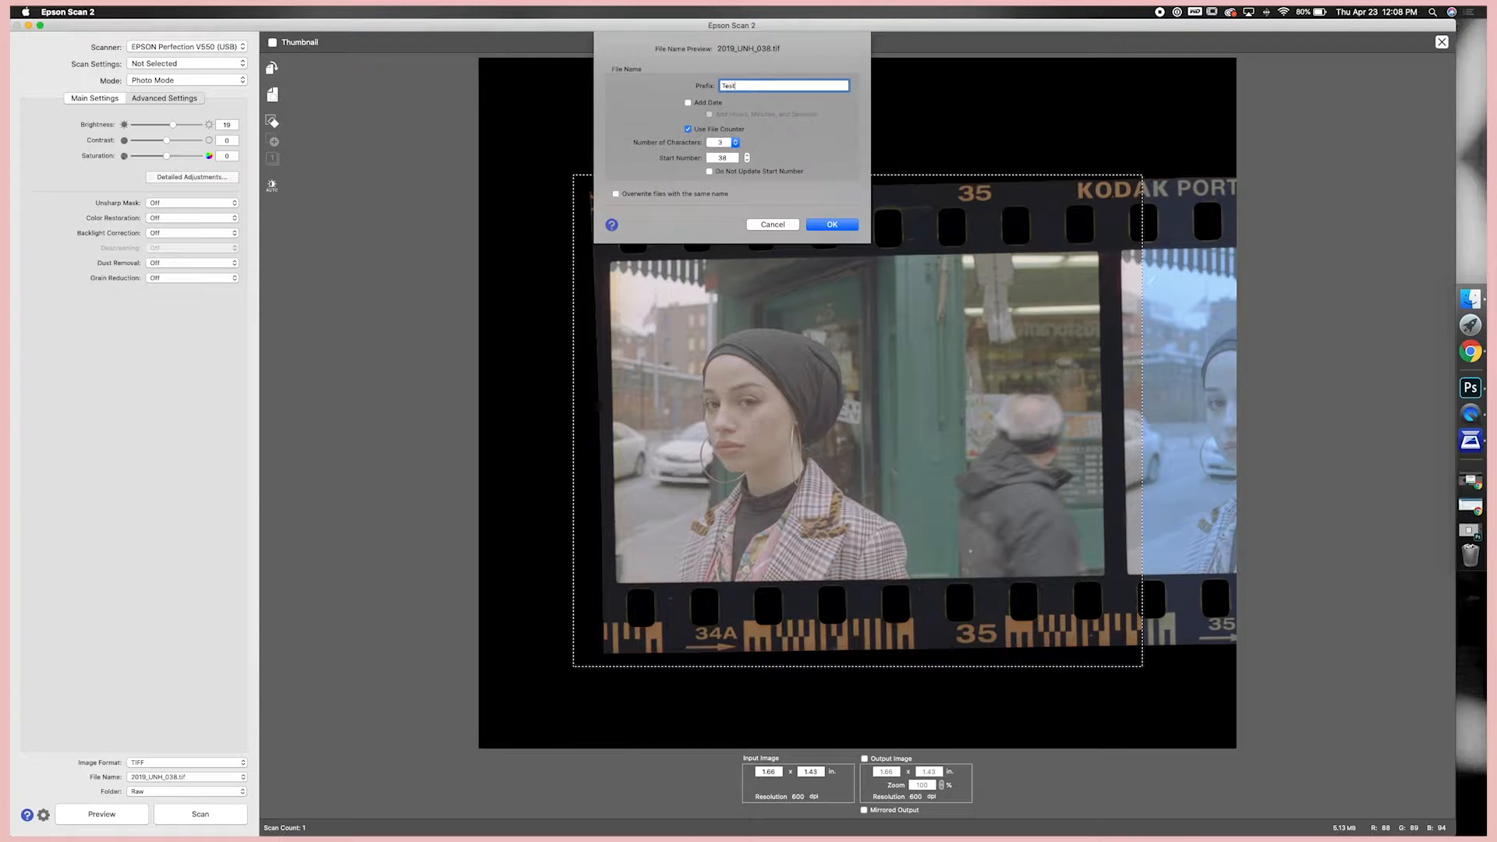
type("Negatives_")
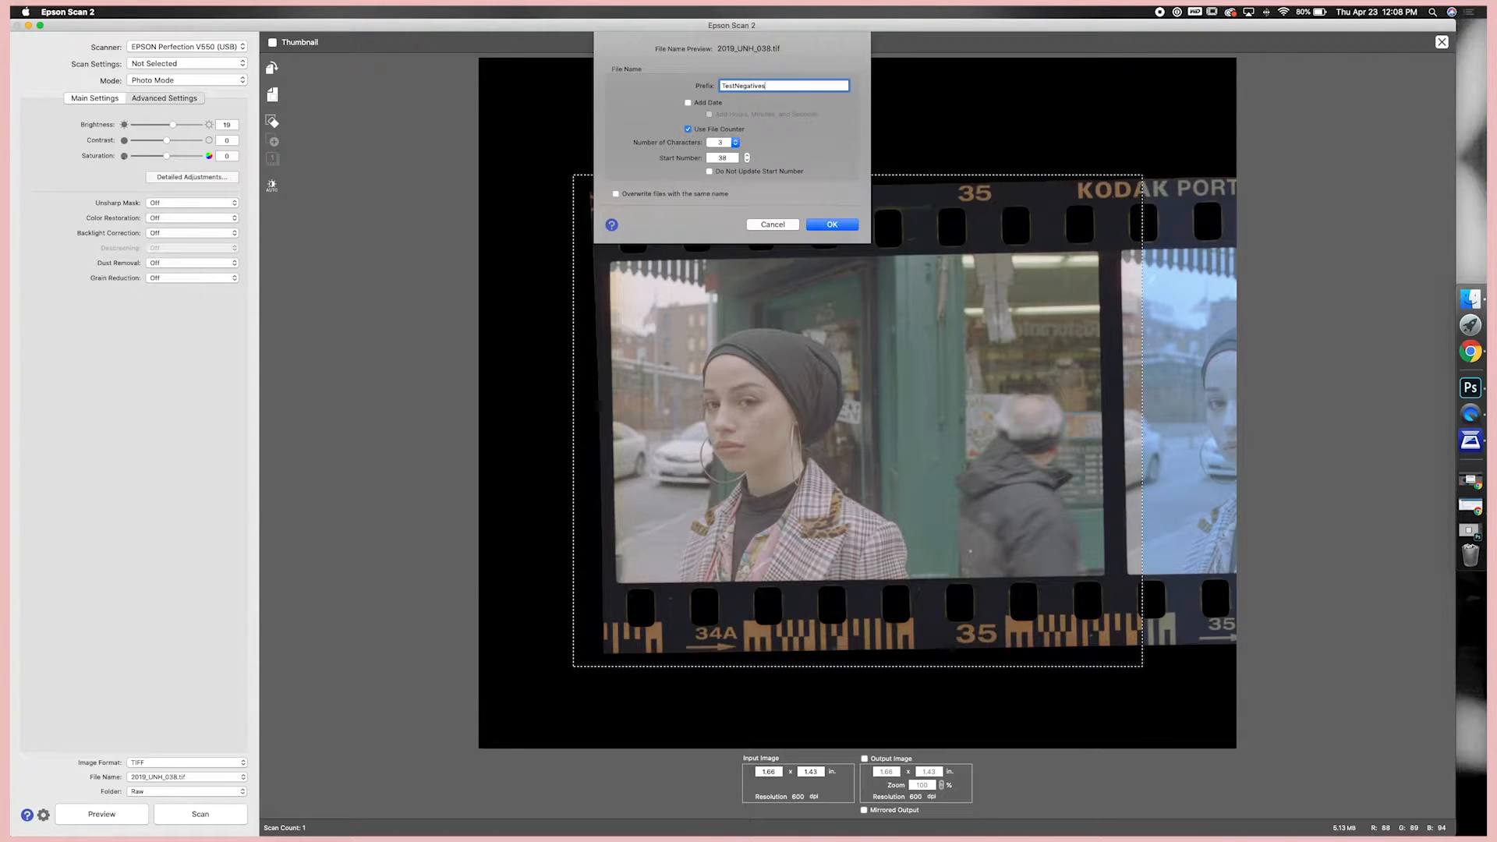
key("Tab")
type("0")
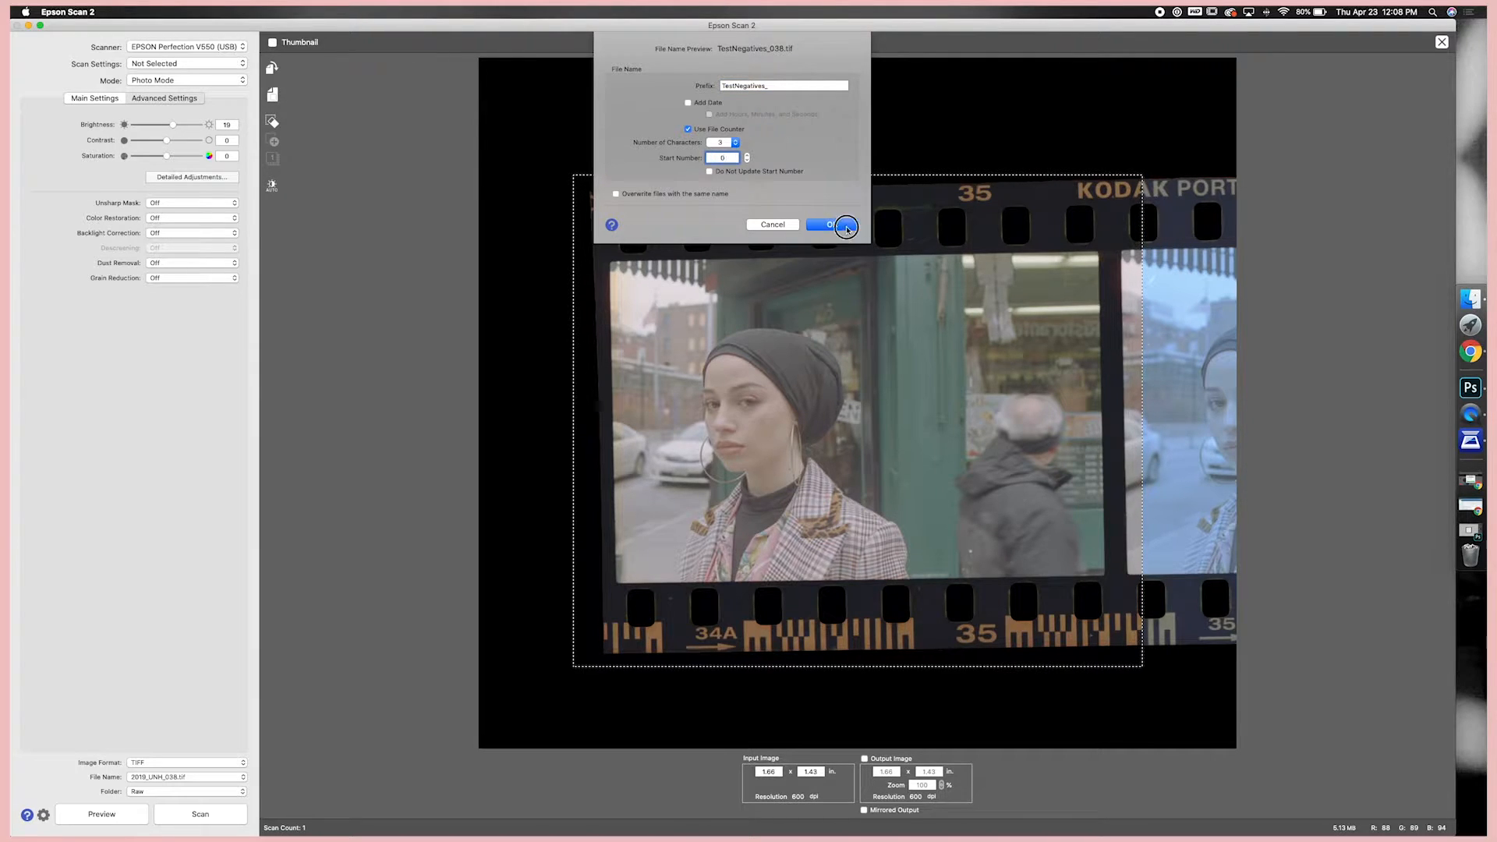
left_click(835, 225)
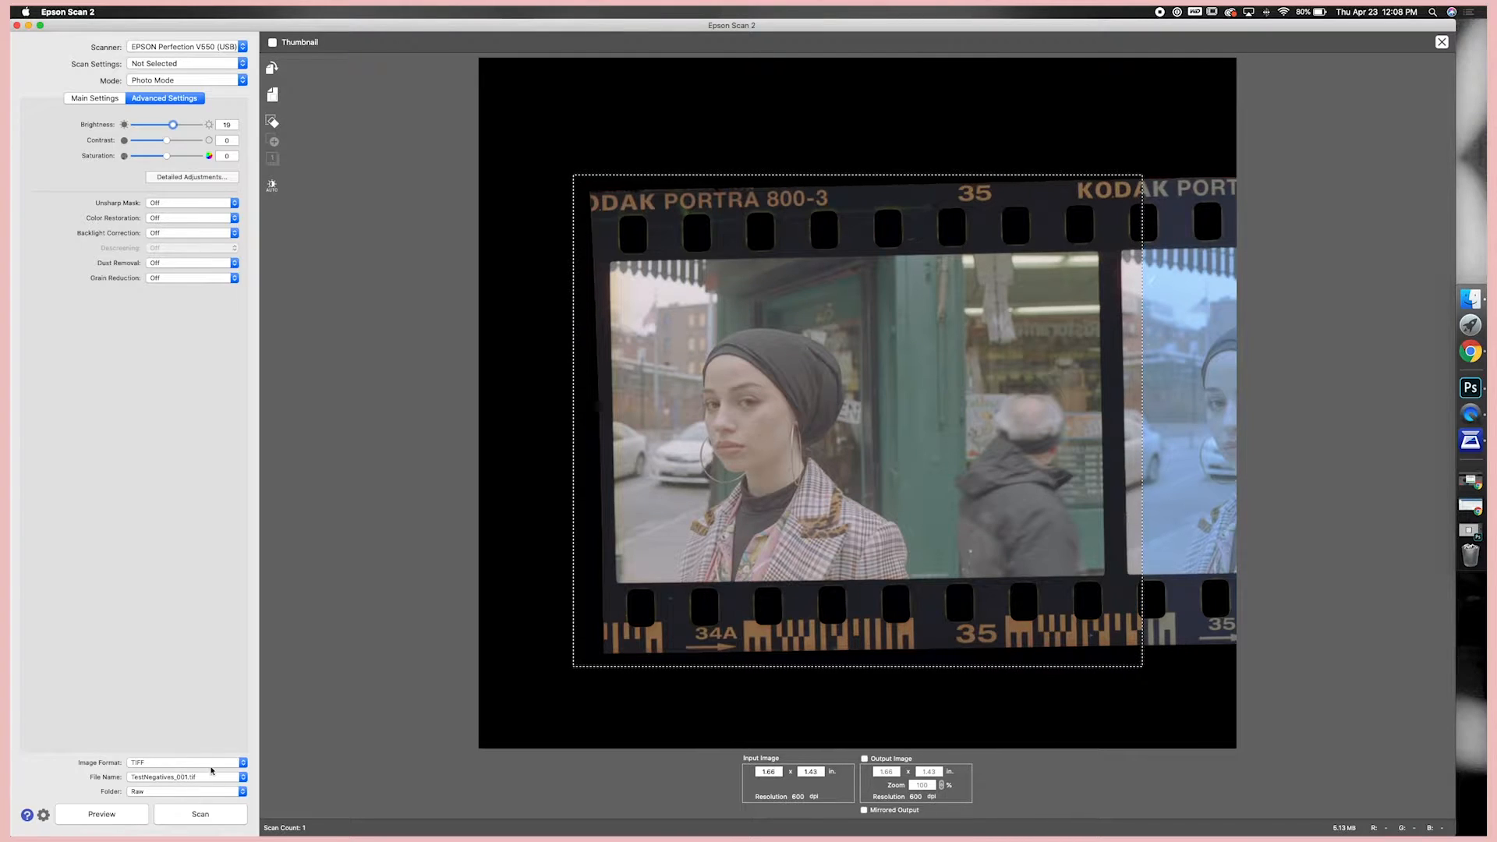
Create a Test folder inside the 2020 folder with a Raw subfolder, and choose Raw as the scan destination.
left_click(210, 792)
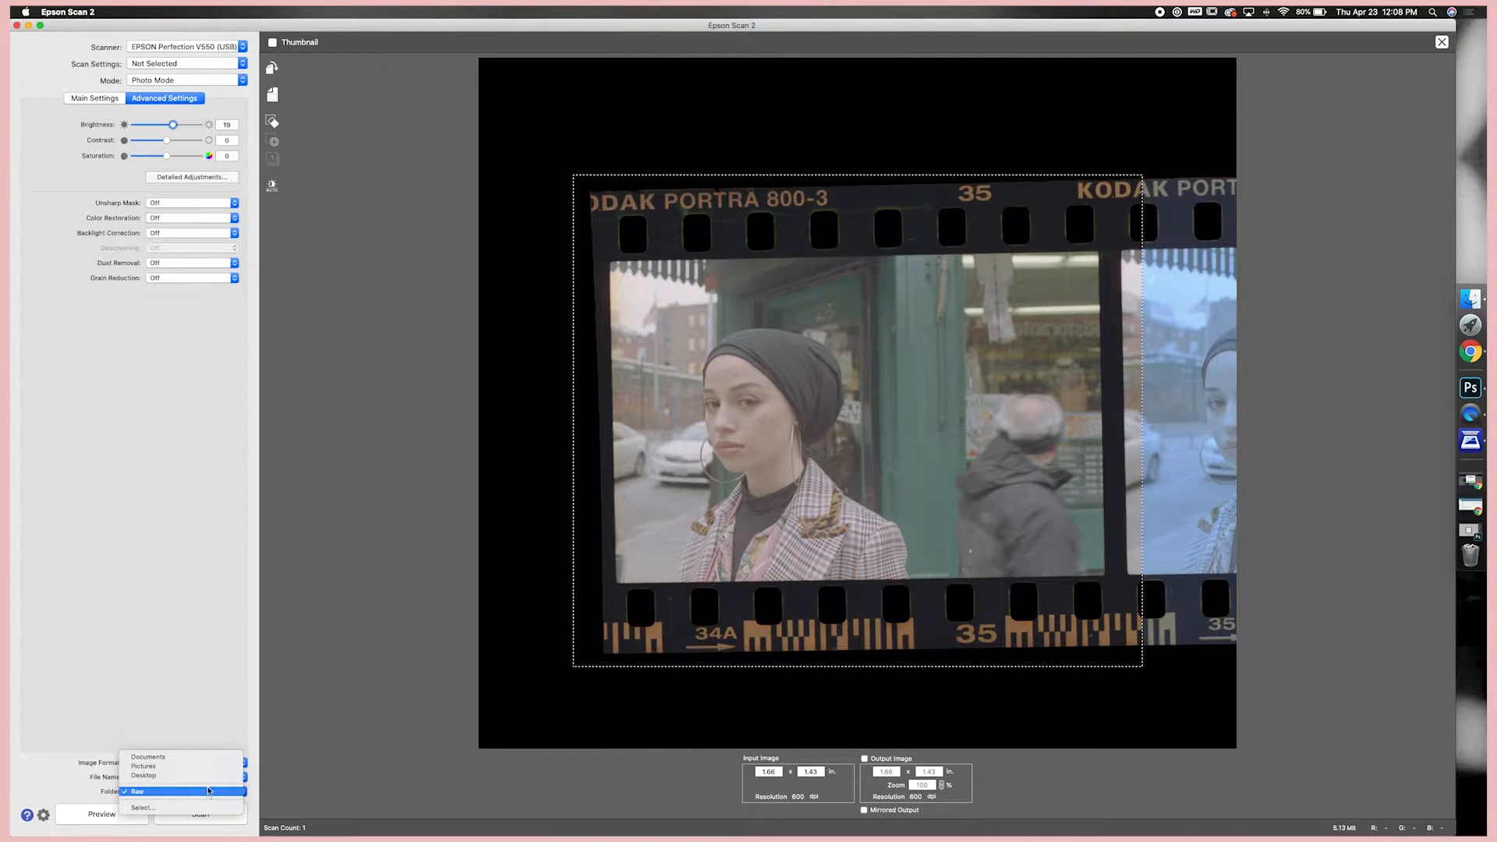
left_click(200, 808)
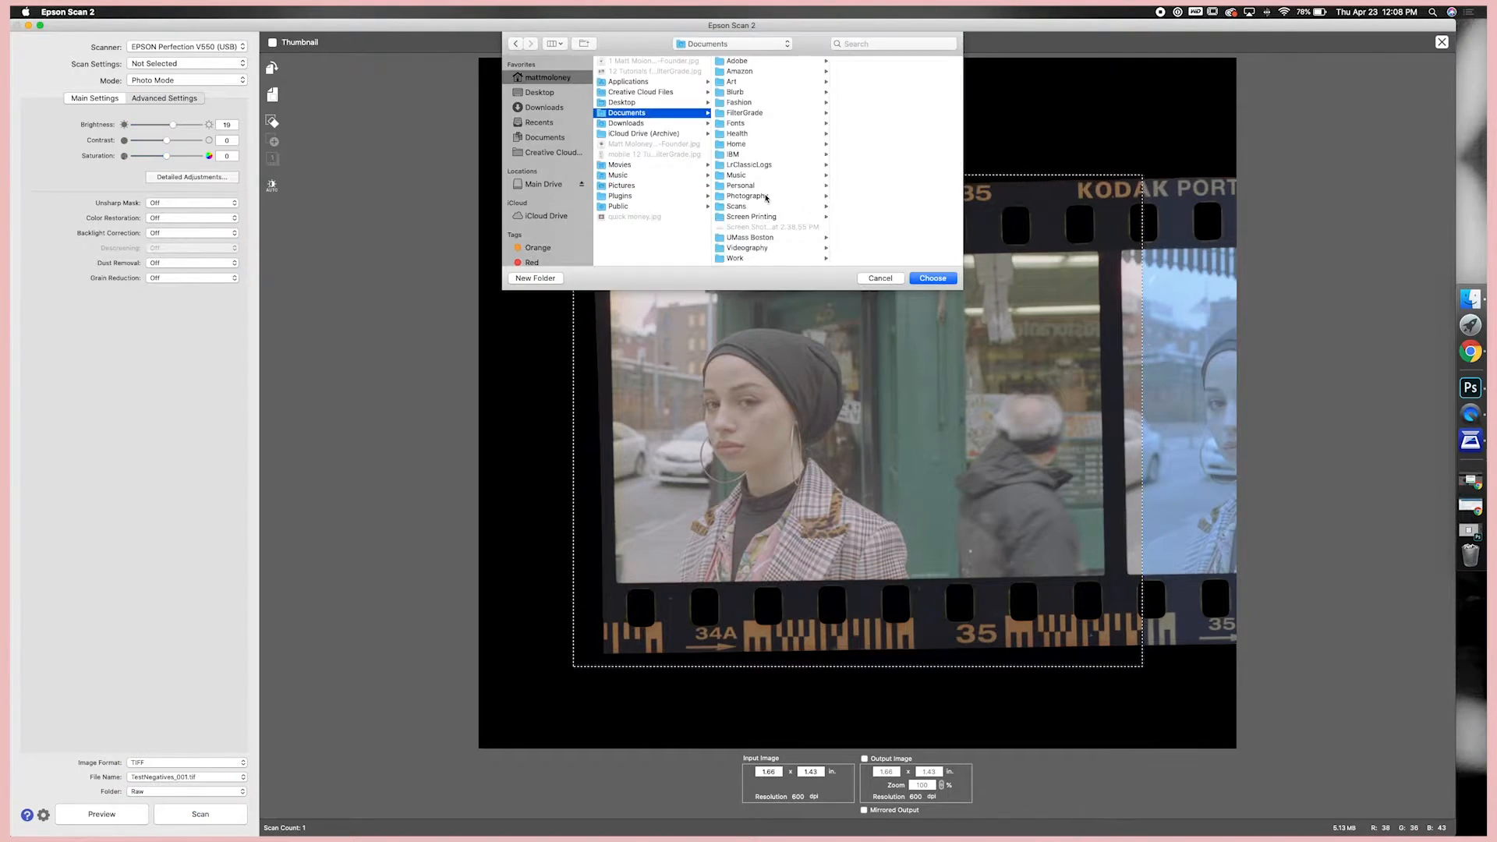
left_click(535, 279)
type("Test")
key("Return")
left_click(536, 279)
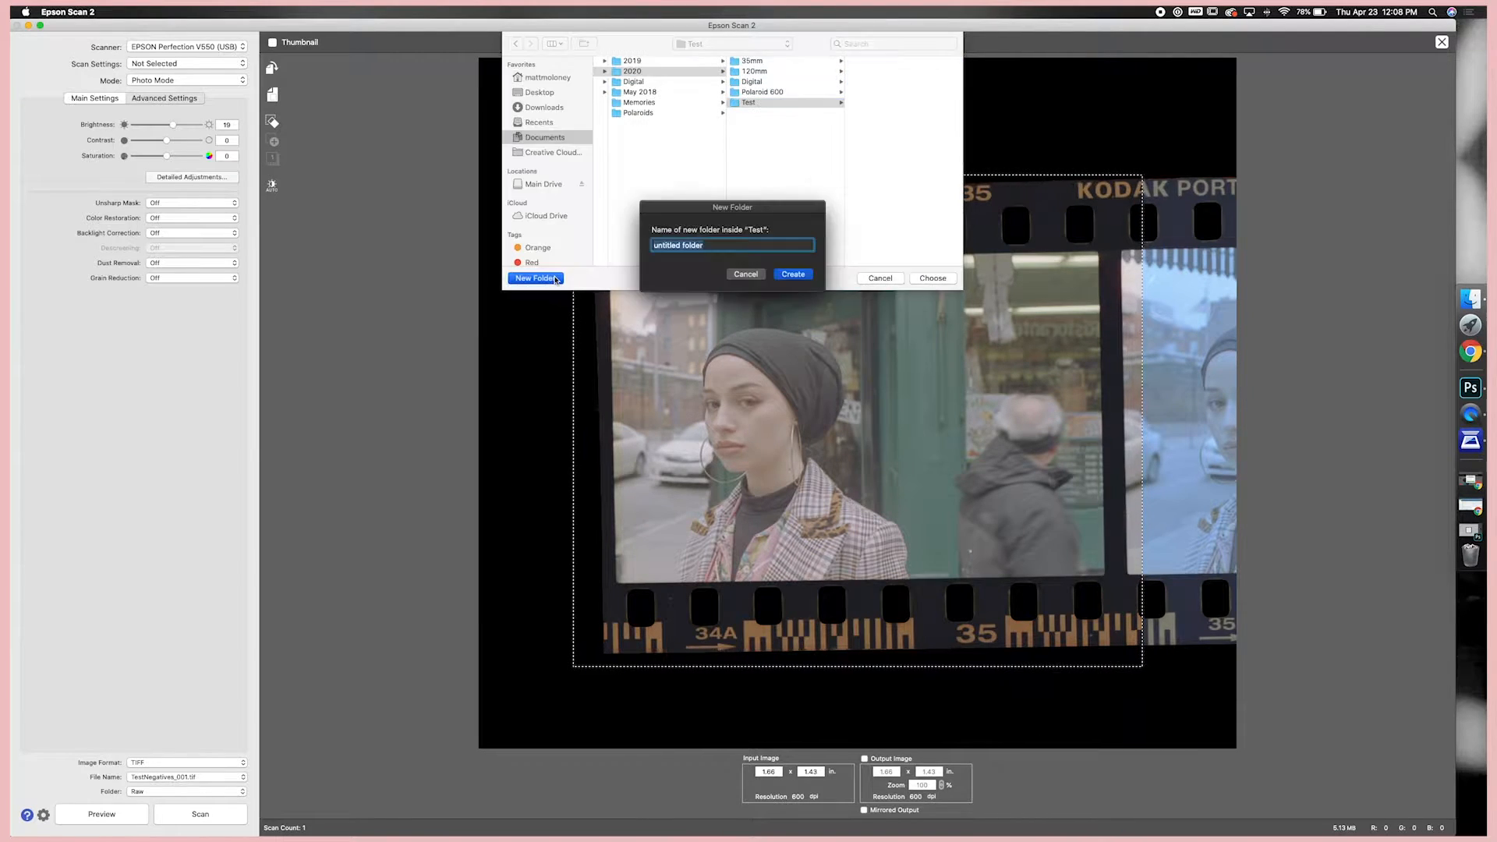
type("Raw")
key("Return")
key("Return")
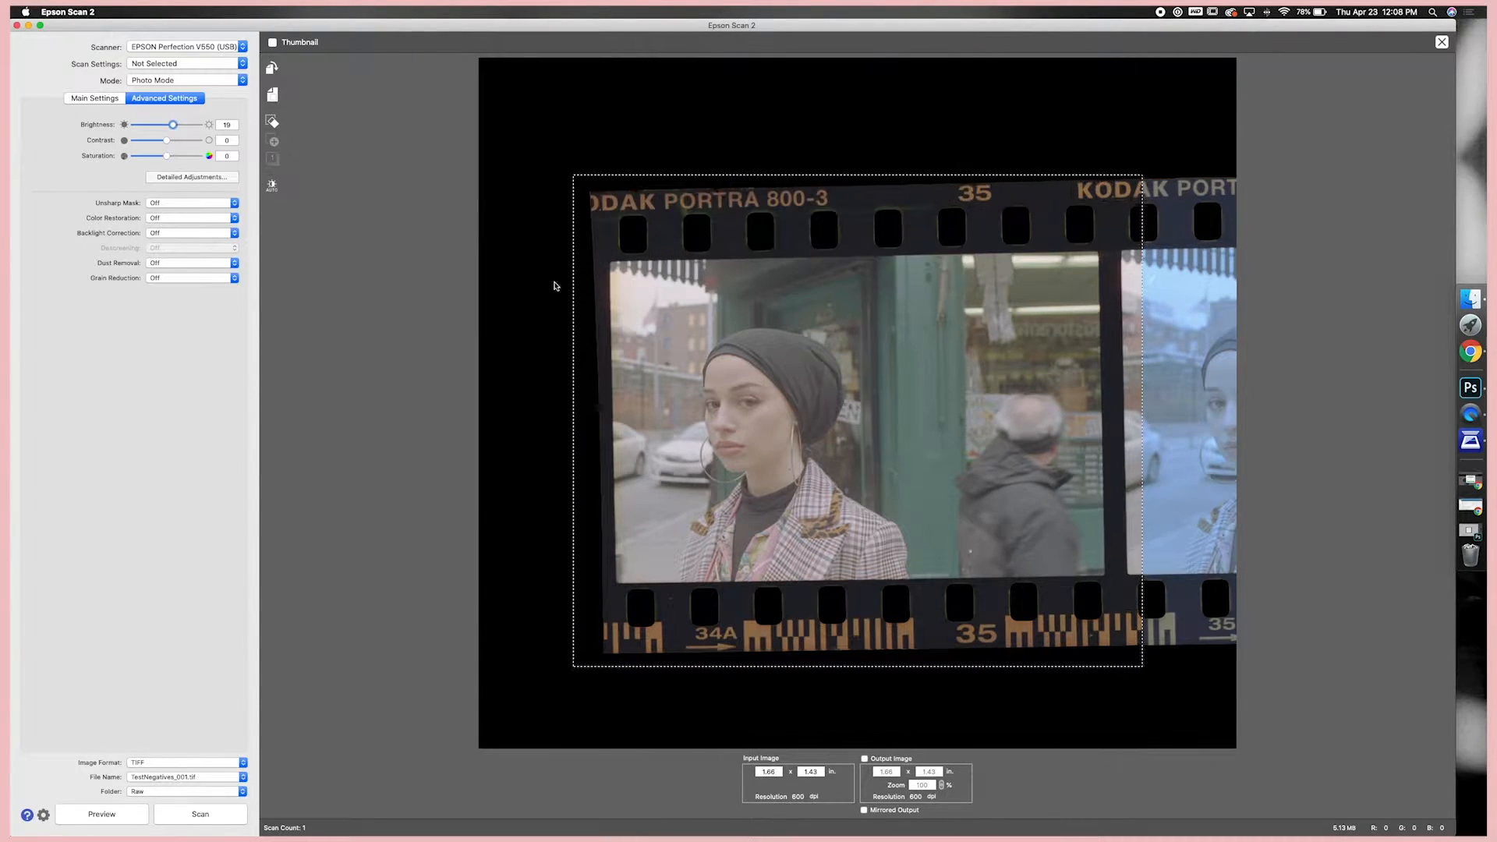
Scan the frame, inspect TestNegatives_001.tif enlarged in Preview, and close it.
left_click(200, 815)
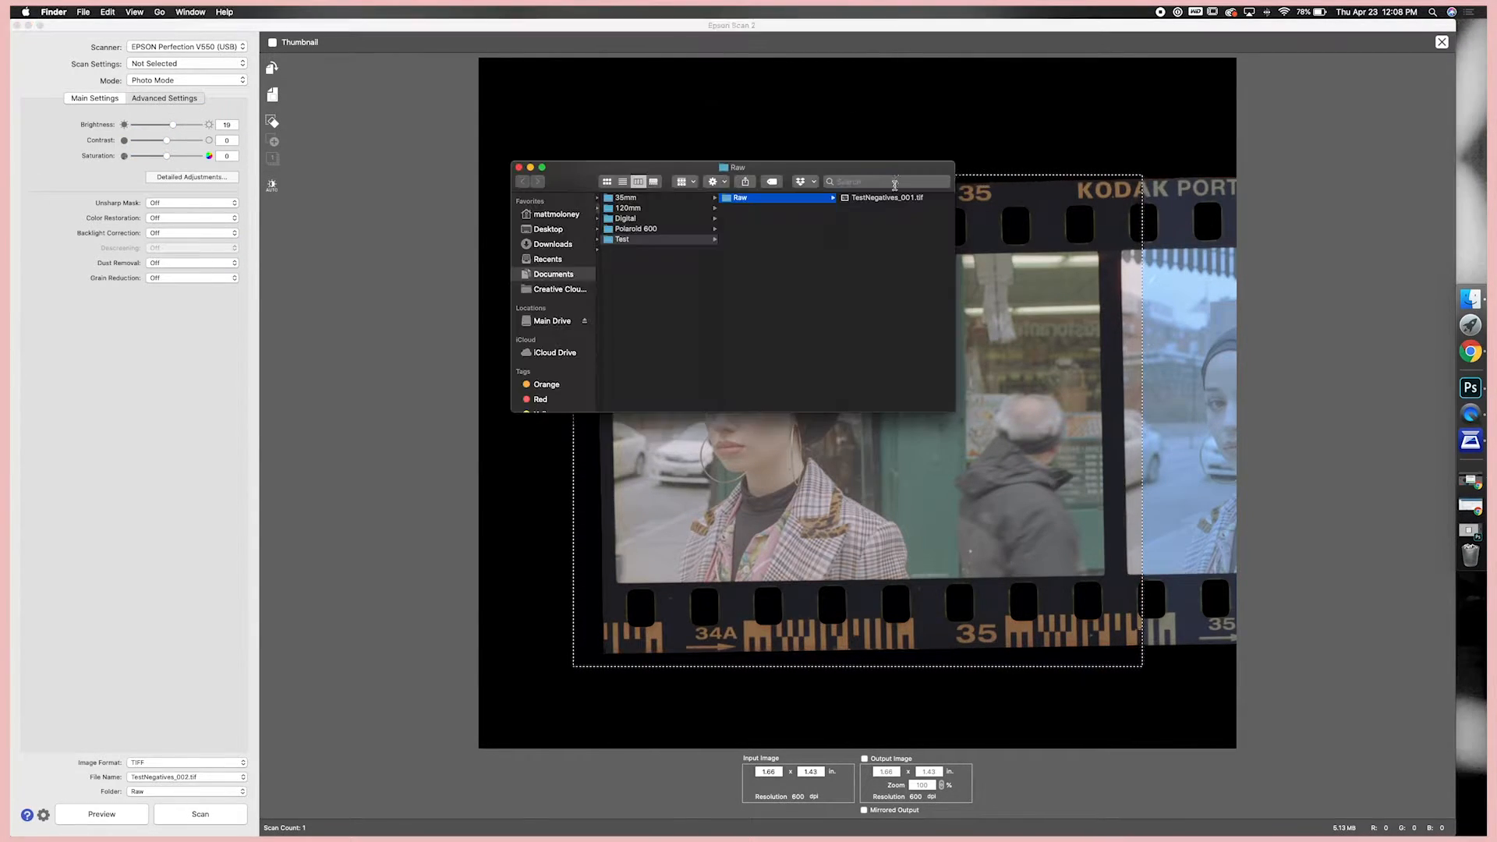
double_click(803, 200)
left_click_drag(578, 545, 1263, 737)
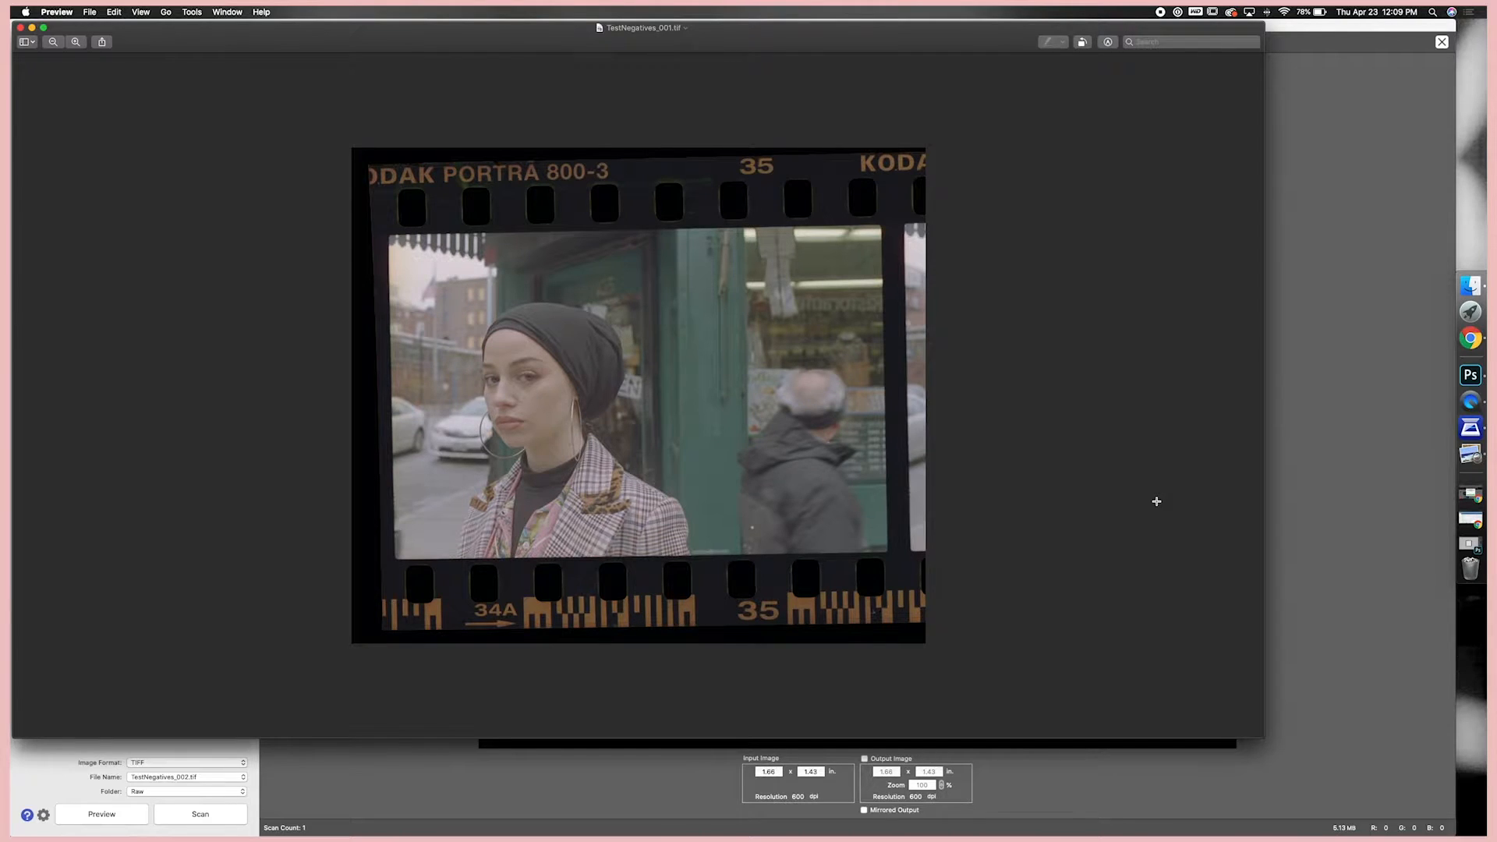
scroll(982, 381, "up", 3)
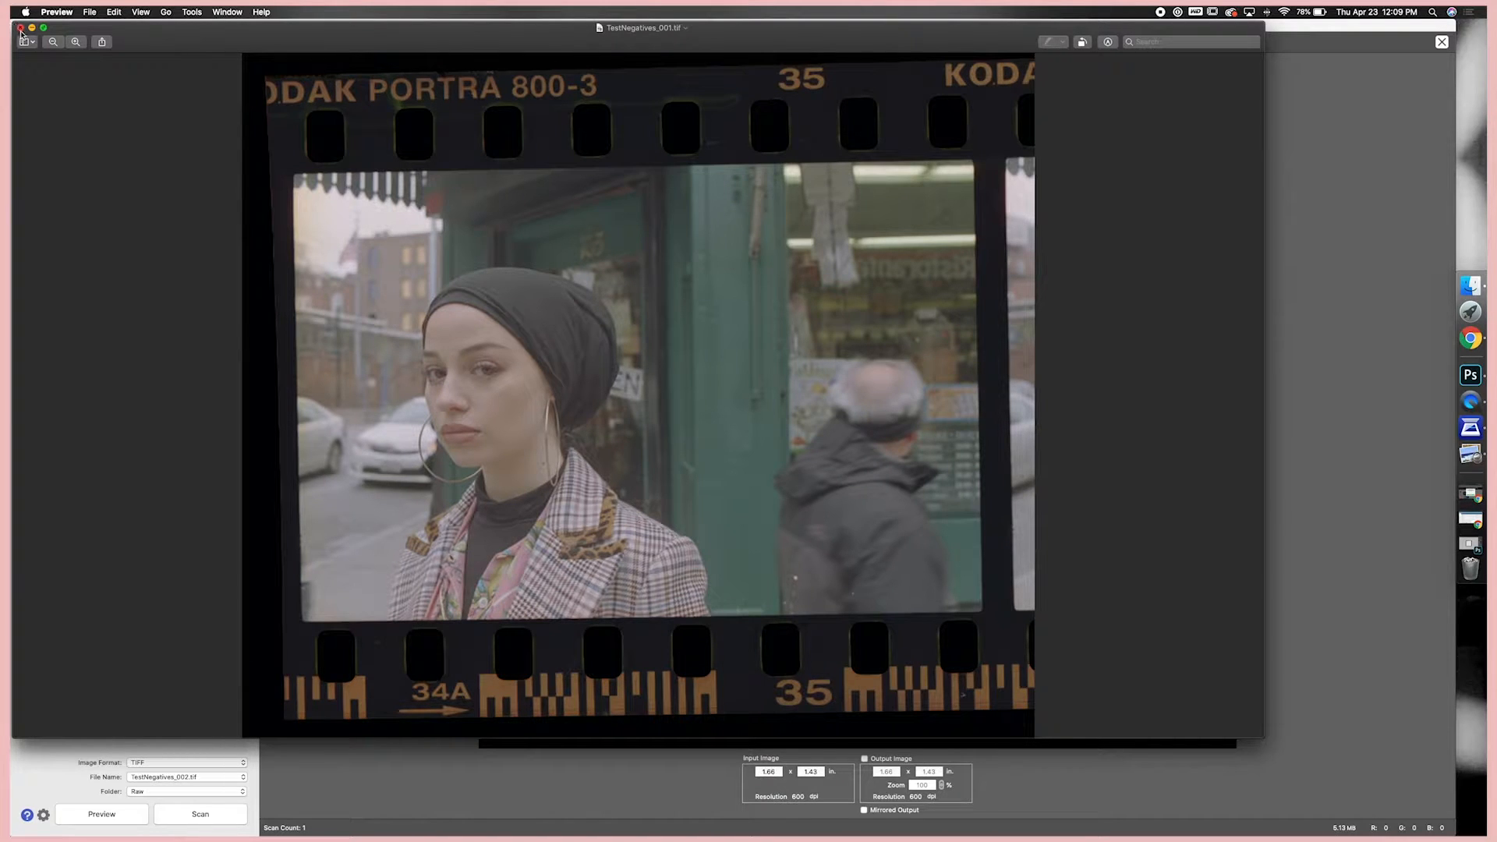
scroll(145, 127, "down", 3)
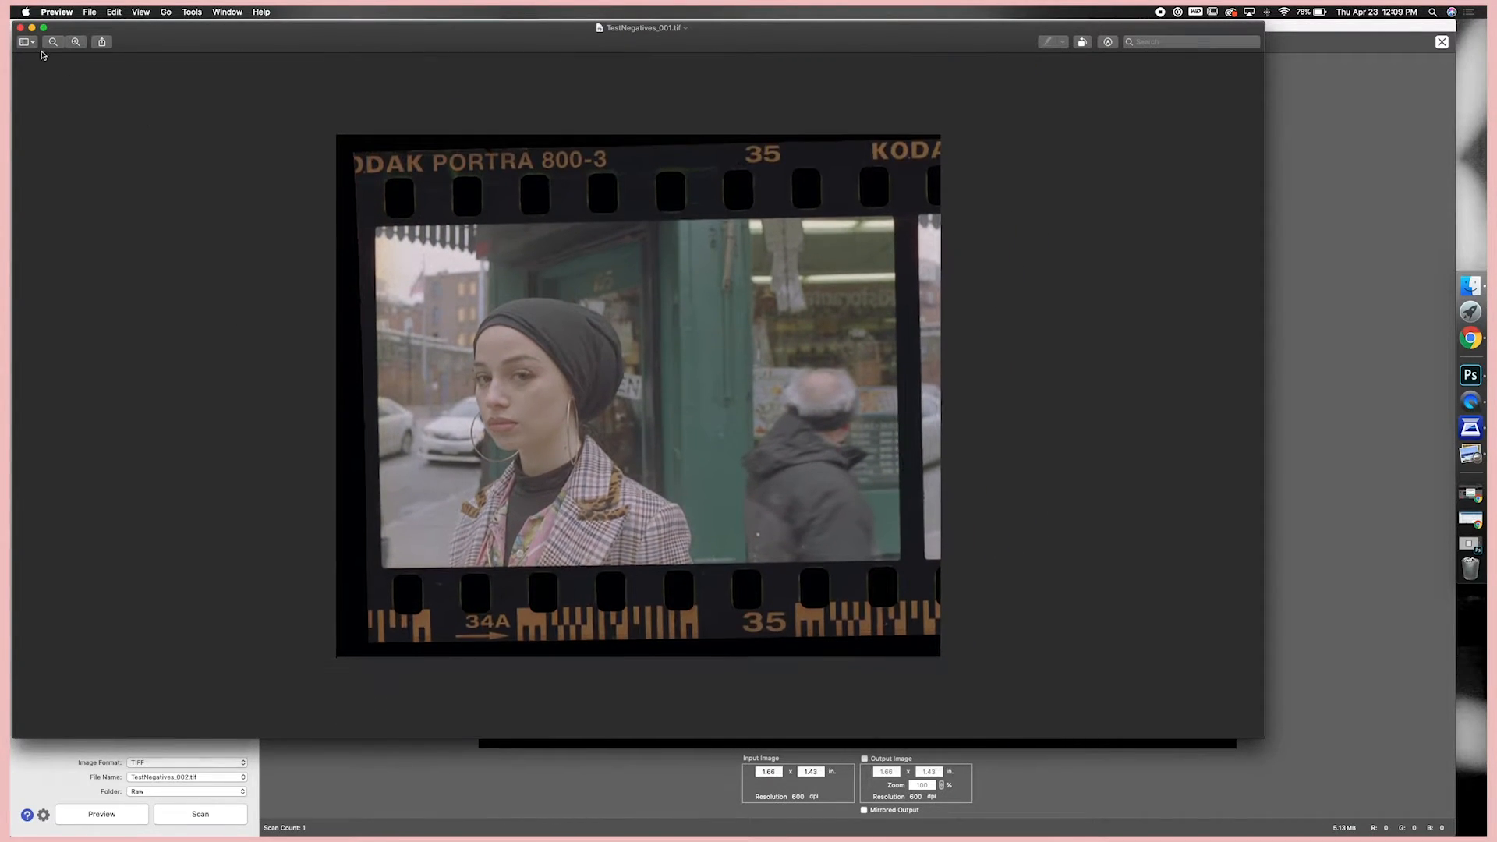
left_click(20, 27)
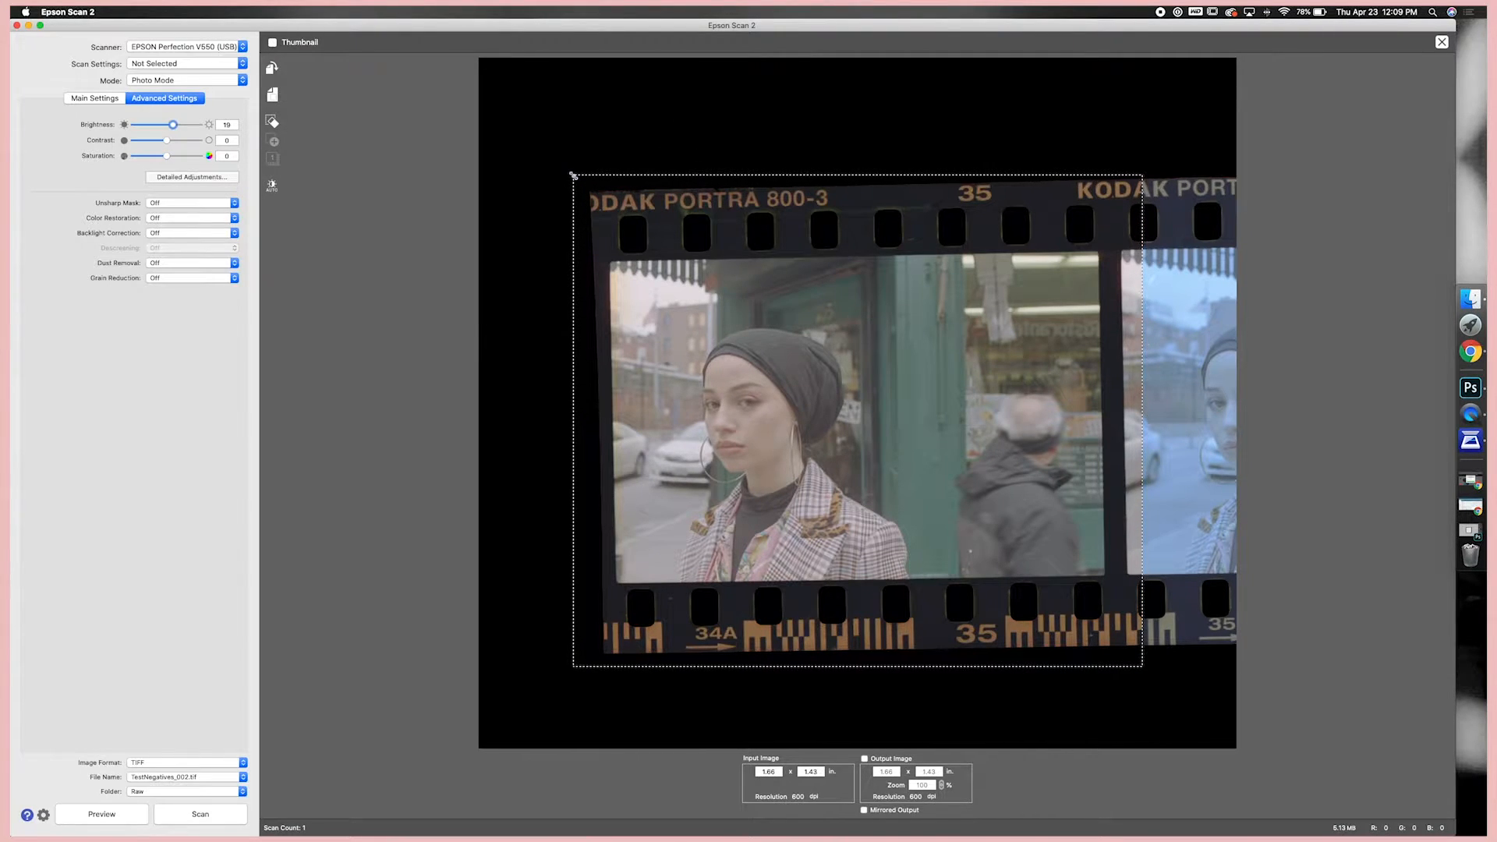
Tighten the scan selection to the image area without the film borders, about 1.40 x 0.90 in.
left_click_drag(573, 175, 611, 264)
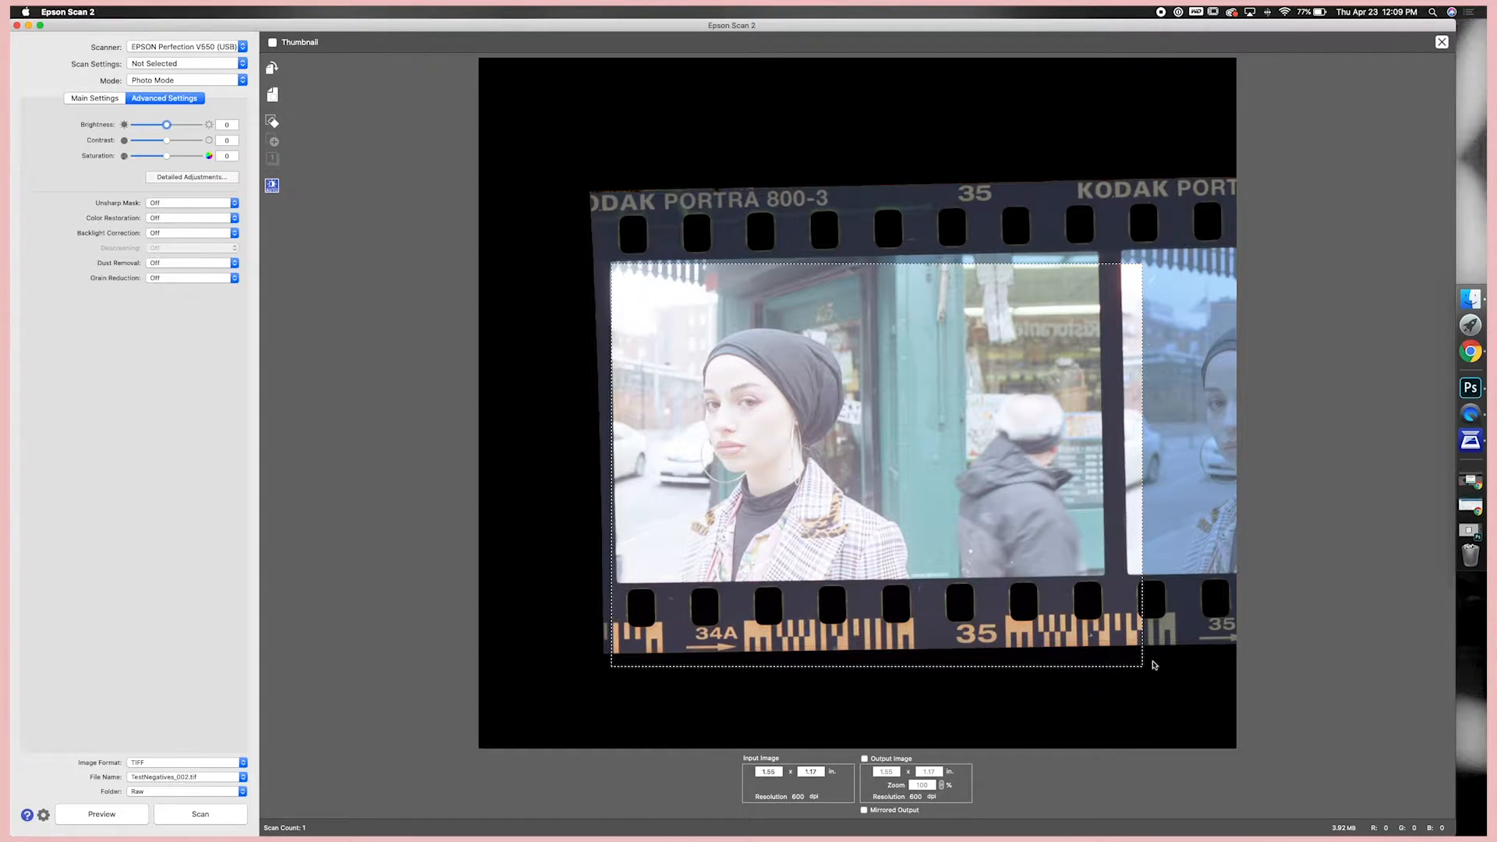
left_click_drag(1143, 667, 1100, 575)
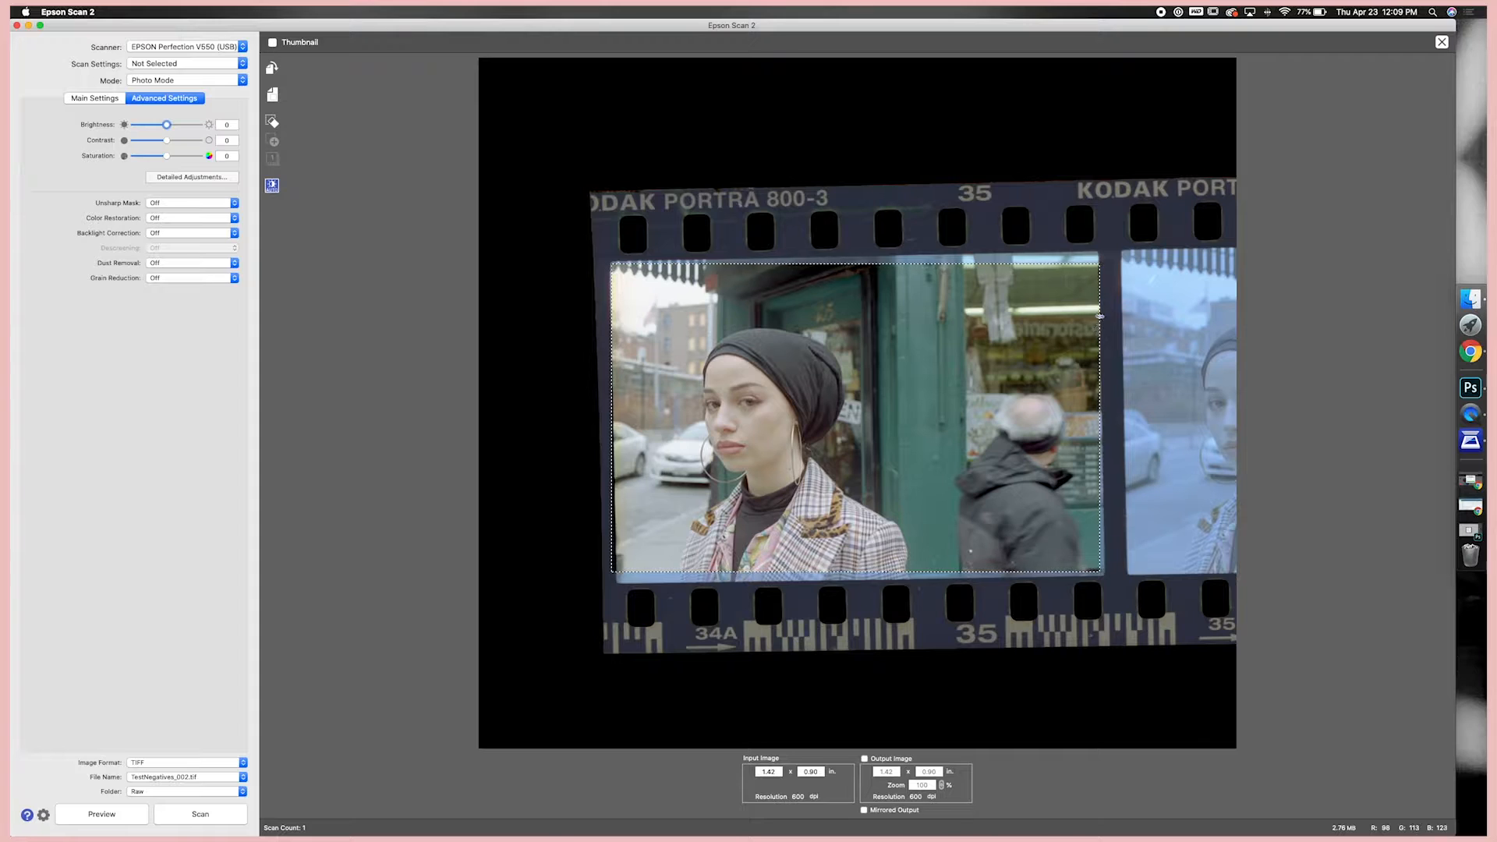
left_click_drag(1099, 273, 1095, 275)
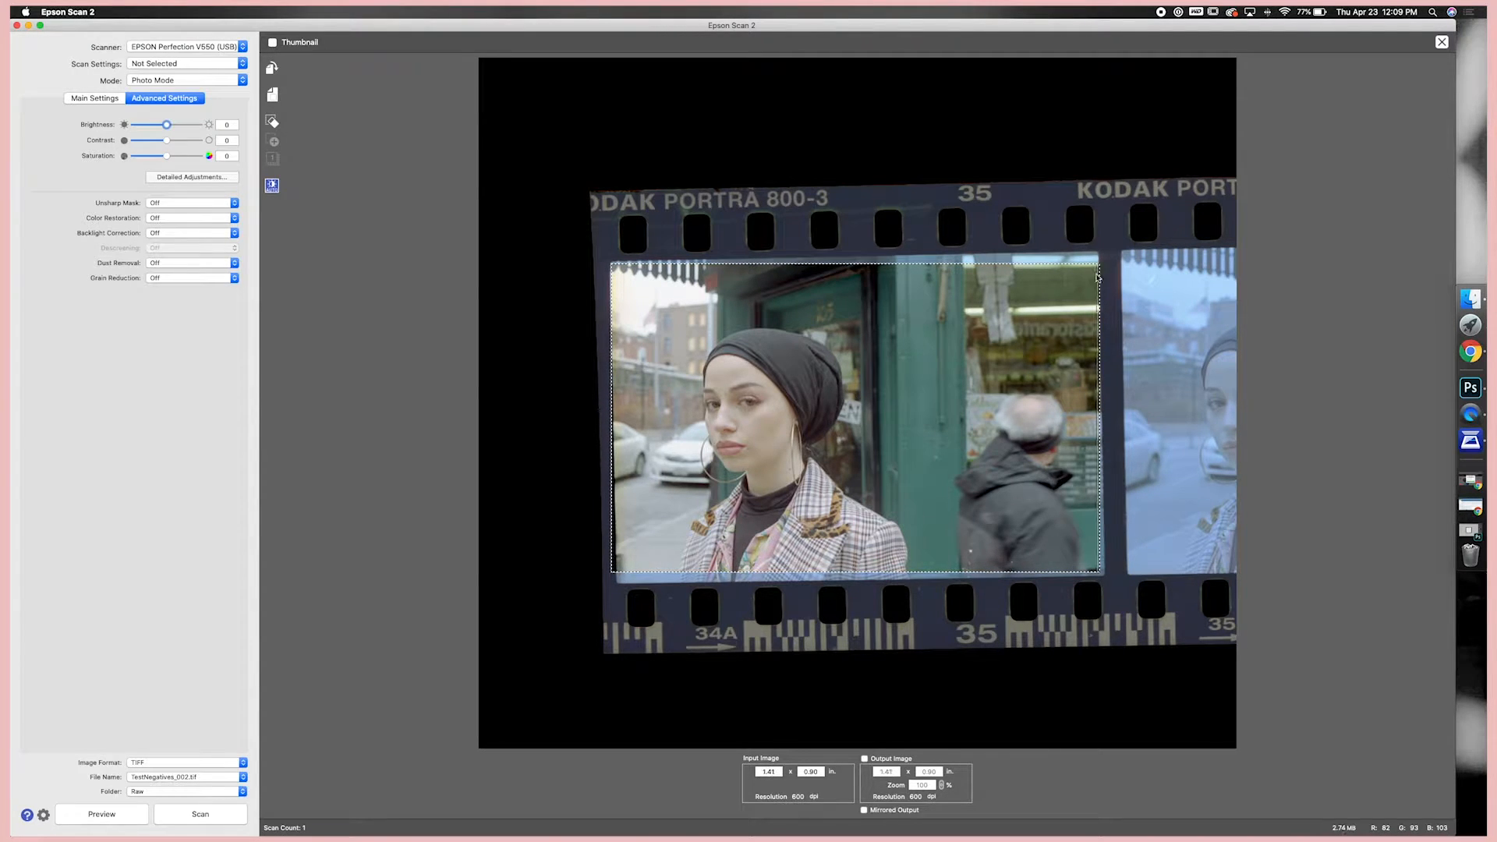
left_click_drag(613, 572, 617, 573)
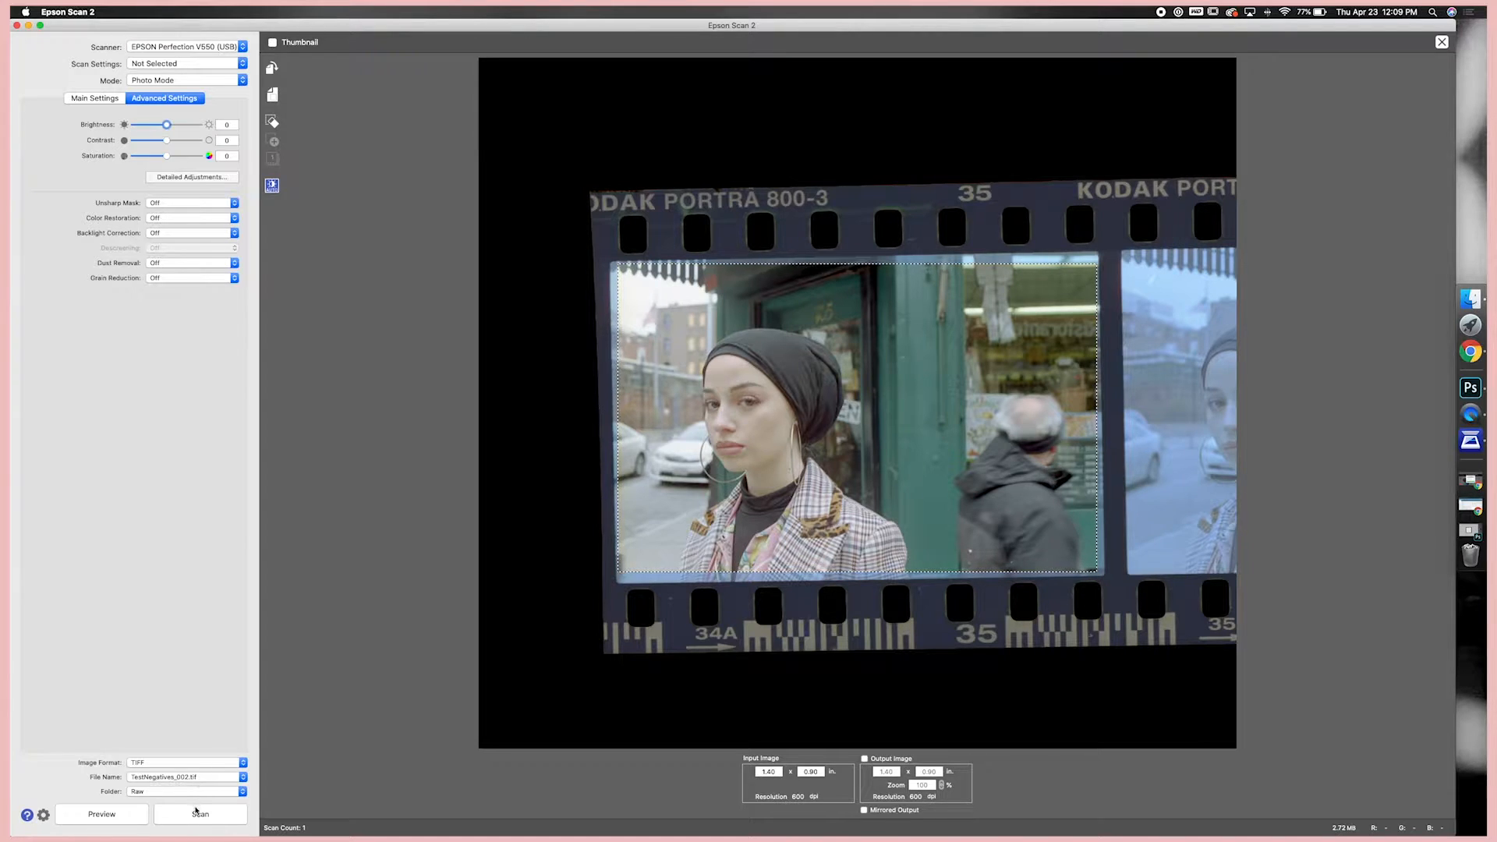
Shift the yellow-blue color balance to -3 and the cyan-red balance slightly toward red in the detailed adjustments.
left_click(214, 178)
left_click_drag(770, 296, 517, 221)
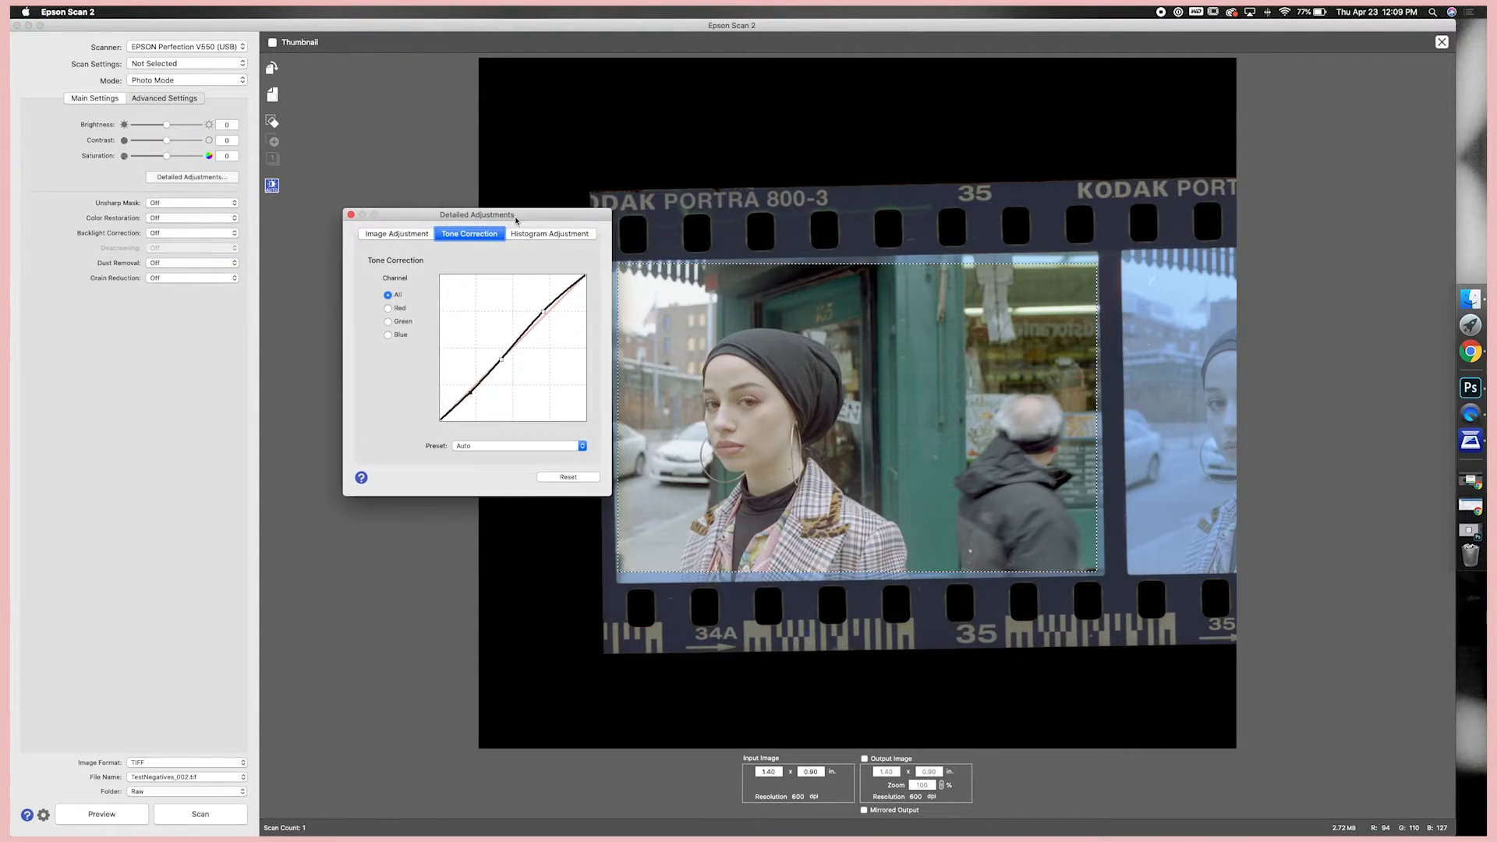
left_click(422, 236)
left_click_drag(460, 346, 458, 347)
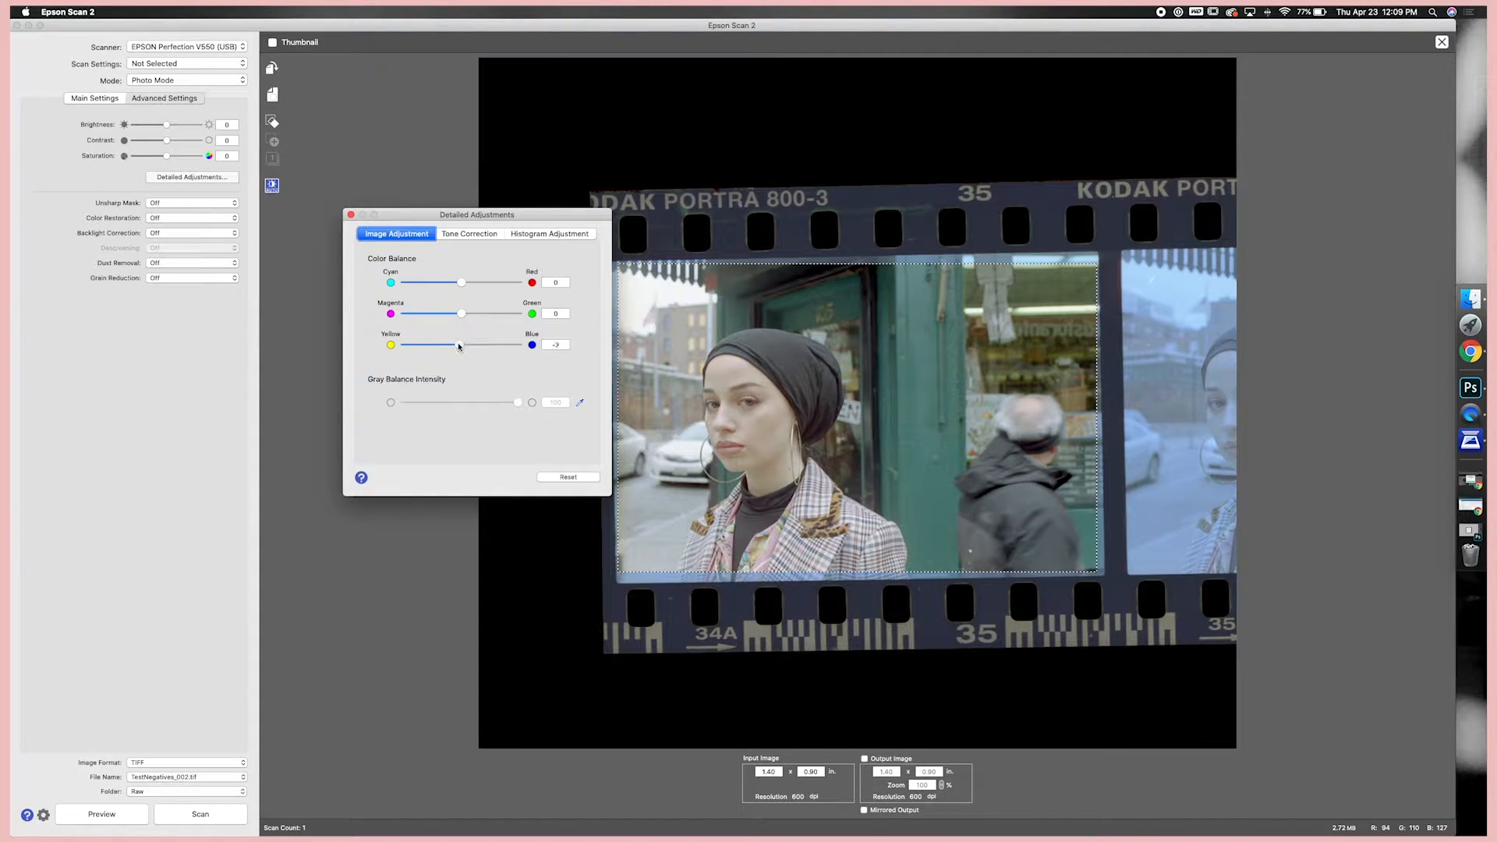
left_click_drag(467, 283, 471, 285)
Set the all-channel histogram input levels to shadow 120, midtone 1.17 and highlight 203, and scan the cropped frame.
left_click(517, 231)
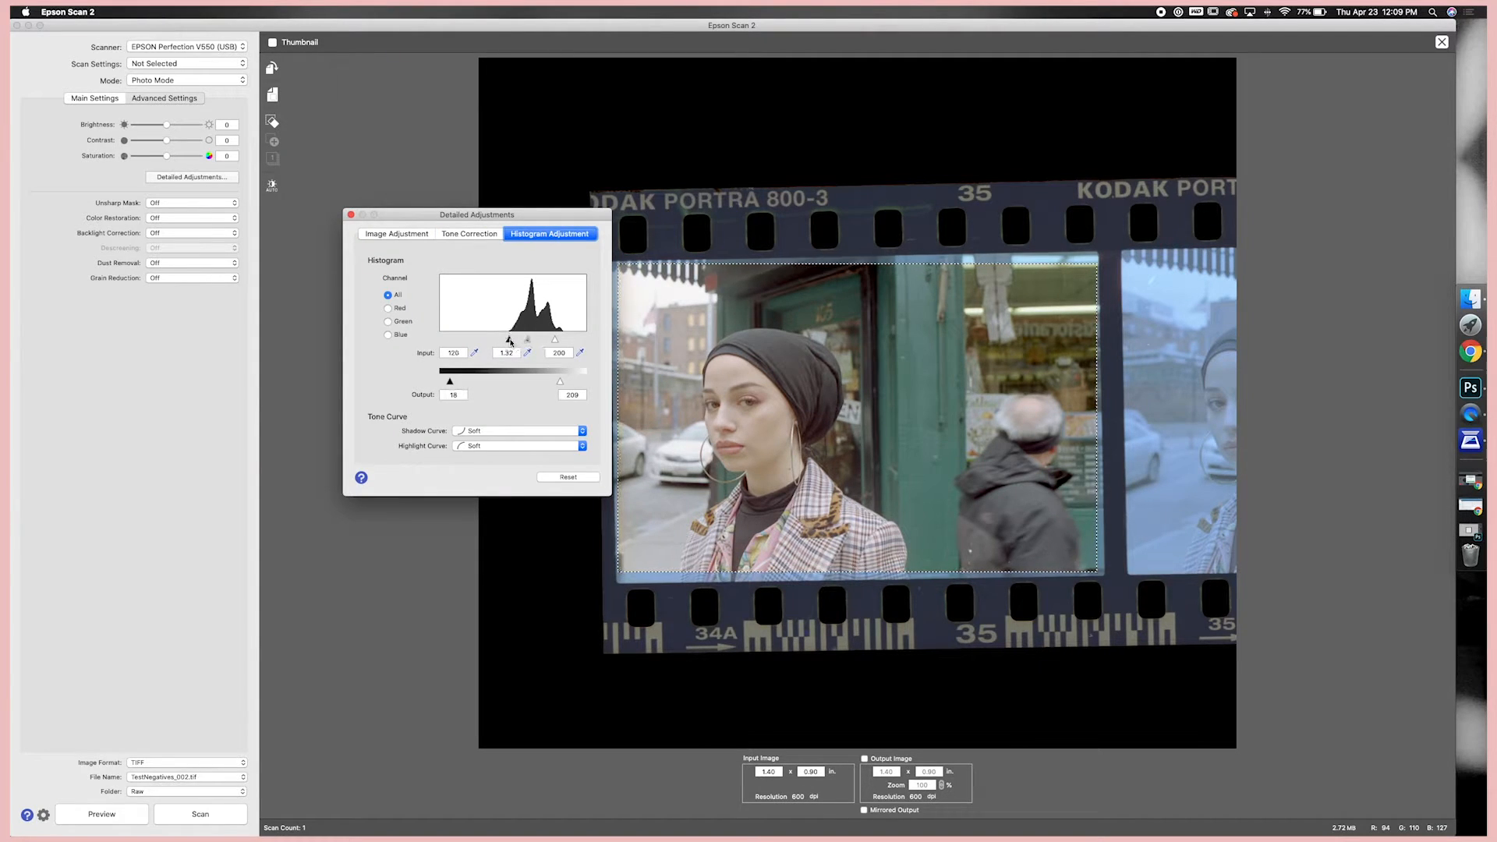
left_click_drag(554, 340, 532, 343)
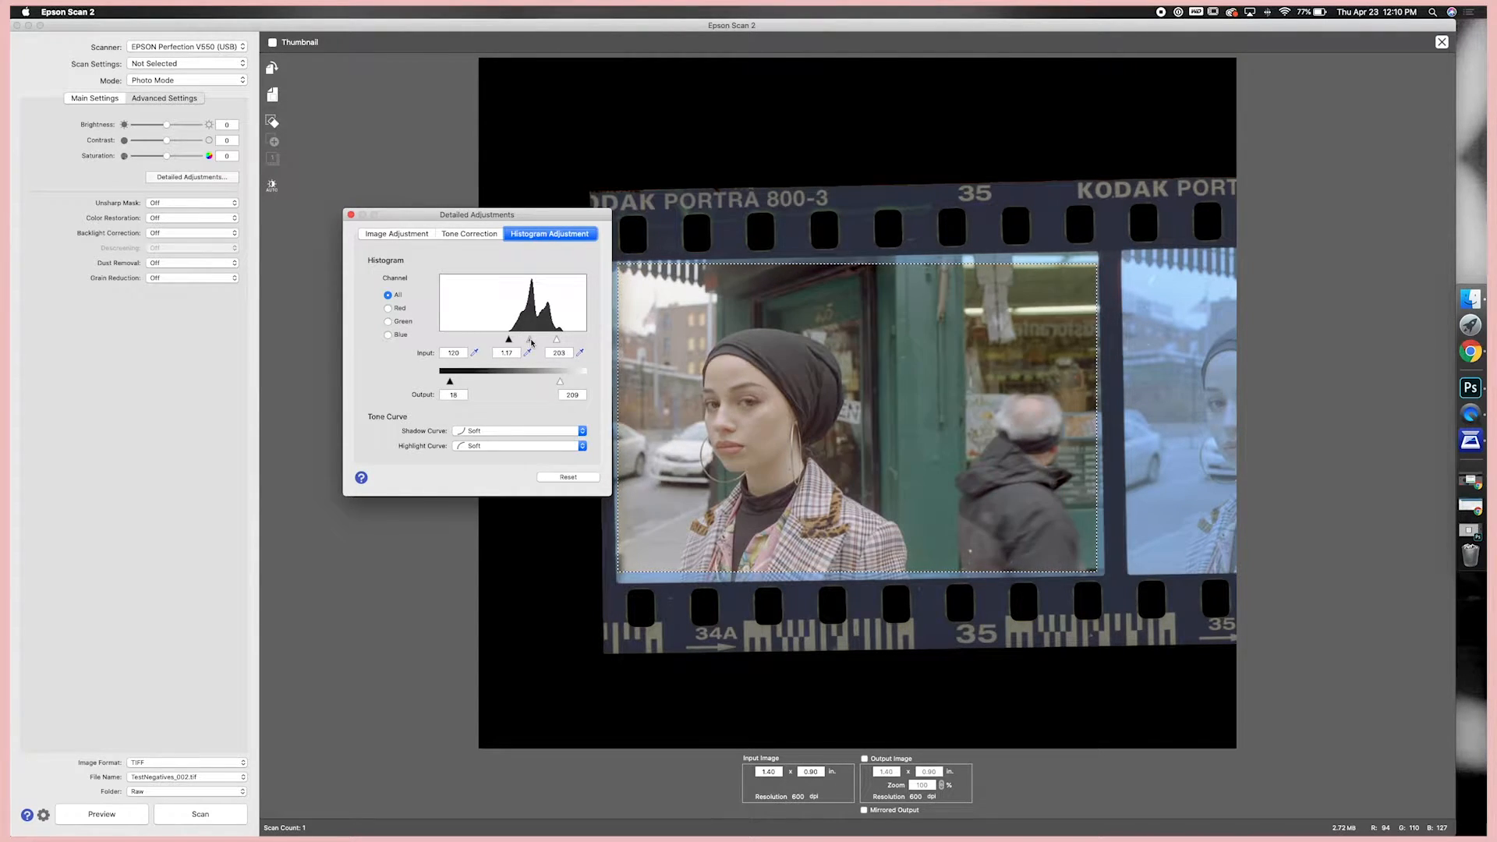
left_click(465, 140)
left_click(201, 814)
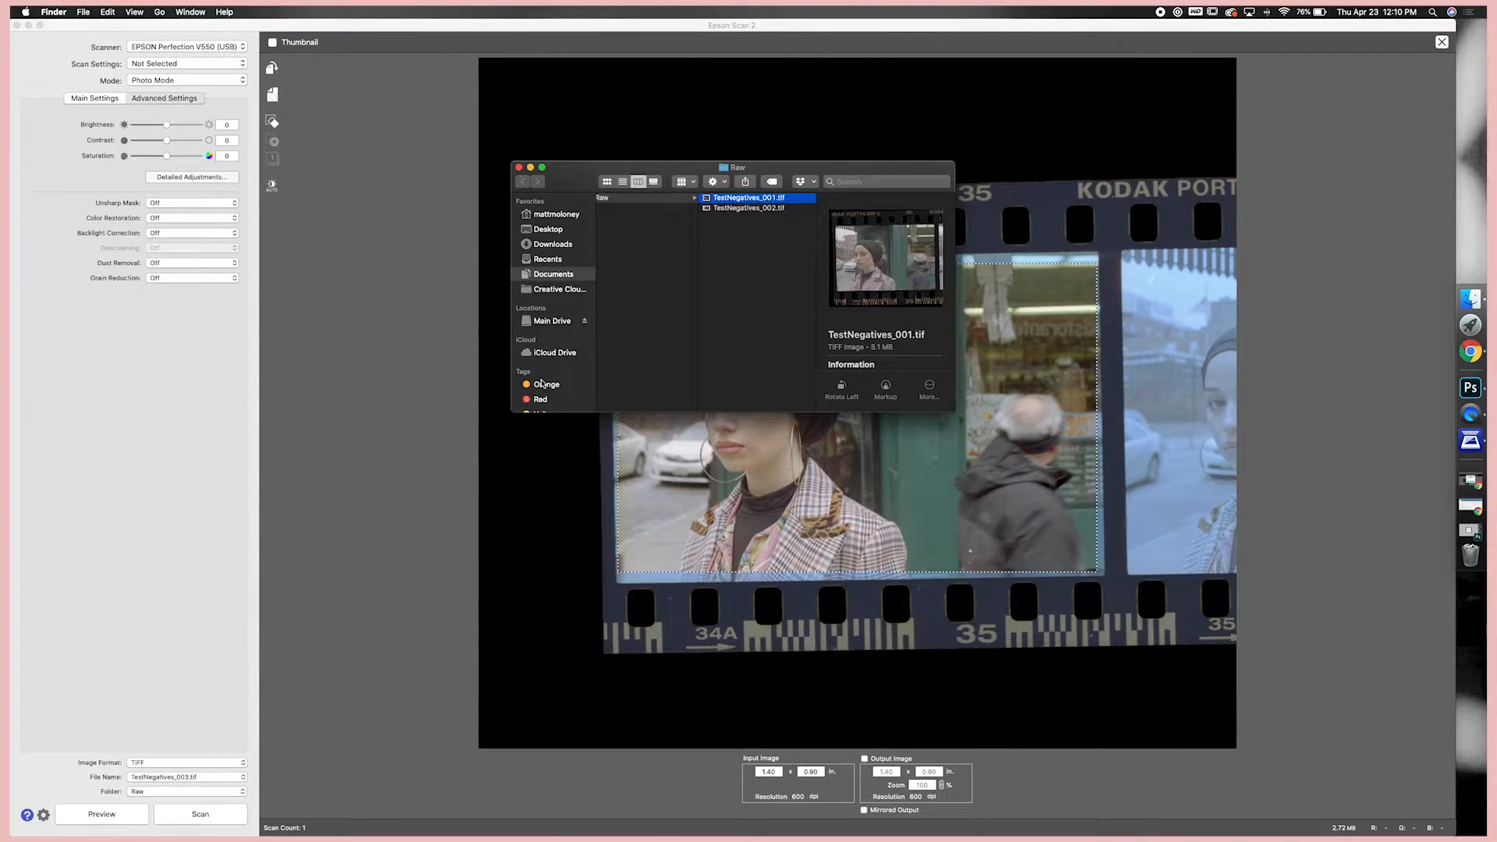
Open TestNegatives_002.tif and TestNegatives_001.tif in Preview, compare them side by side, and close both.
double_click(760, 208)
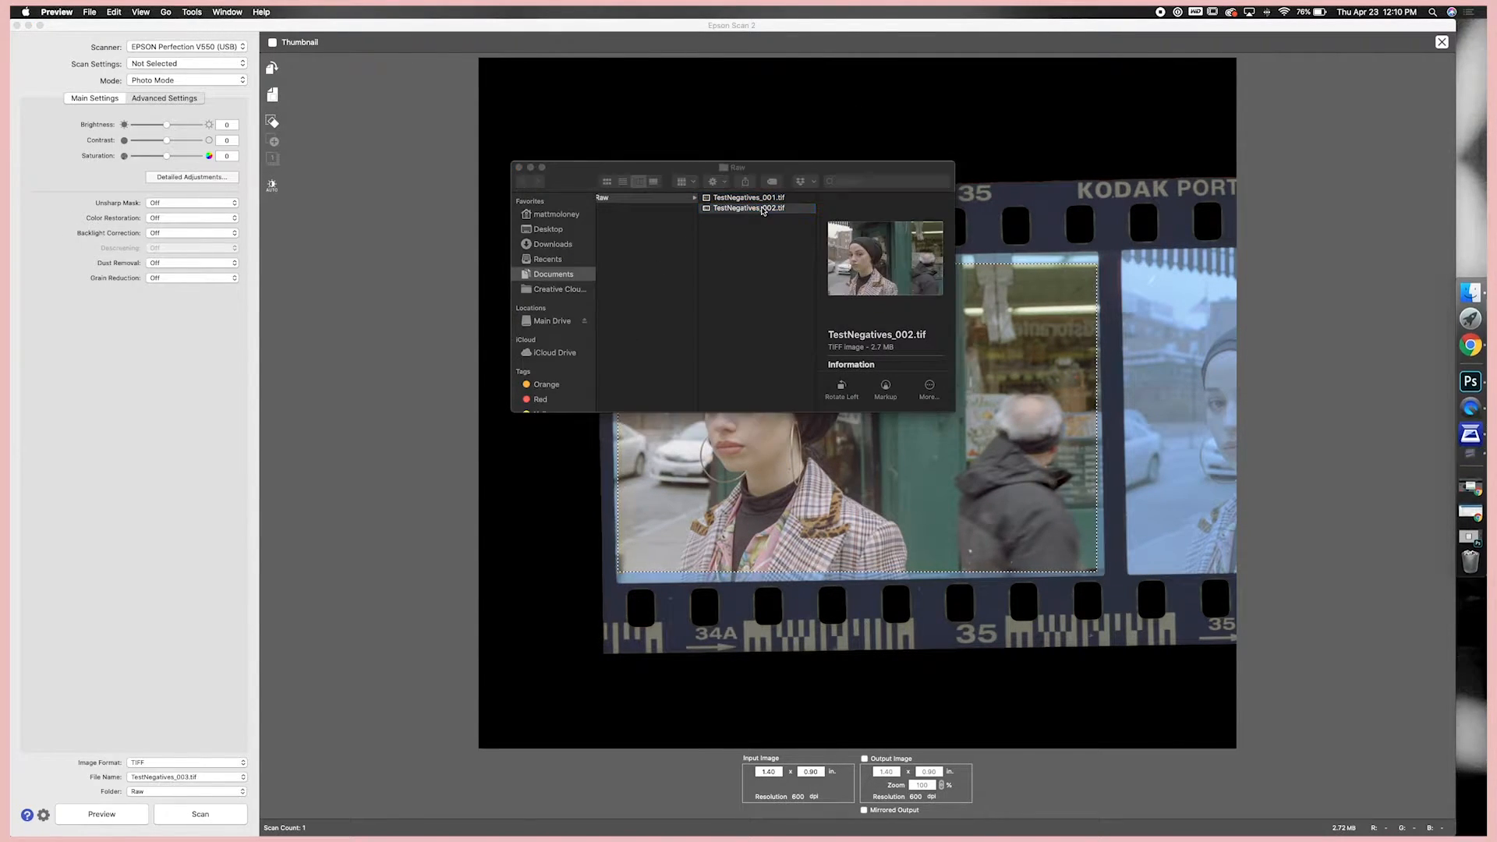
double_click(754, 198)
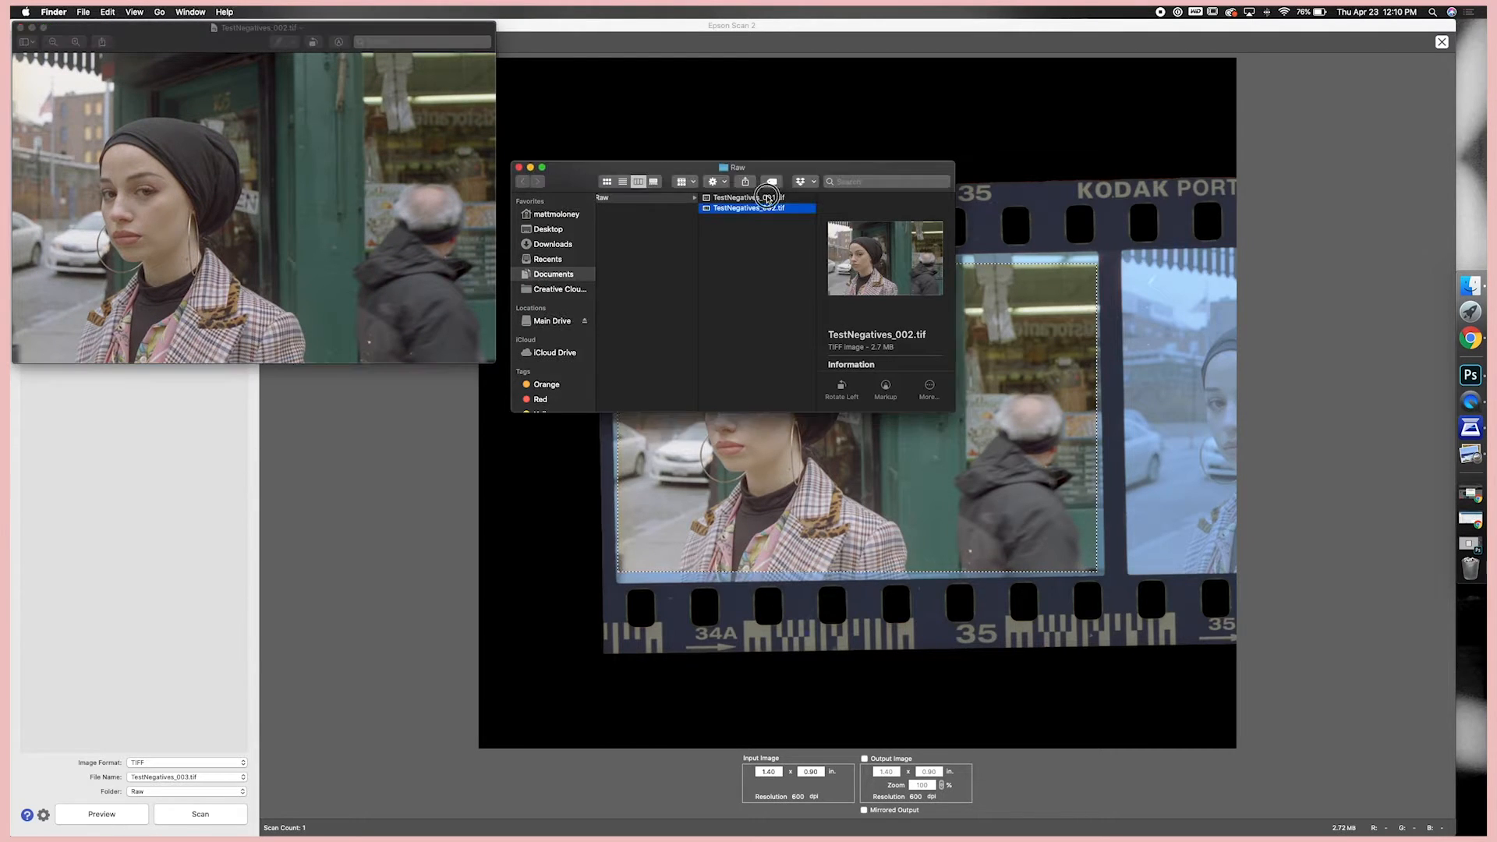
left_click_drag(116, 53, 680, 38)
left_click_drag(473, 29, 582, 146)
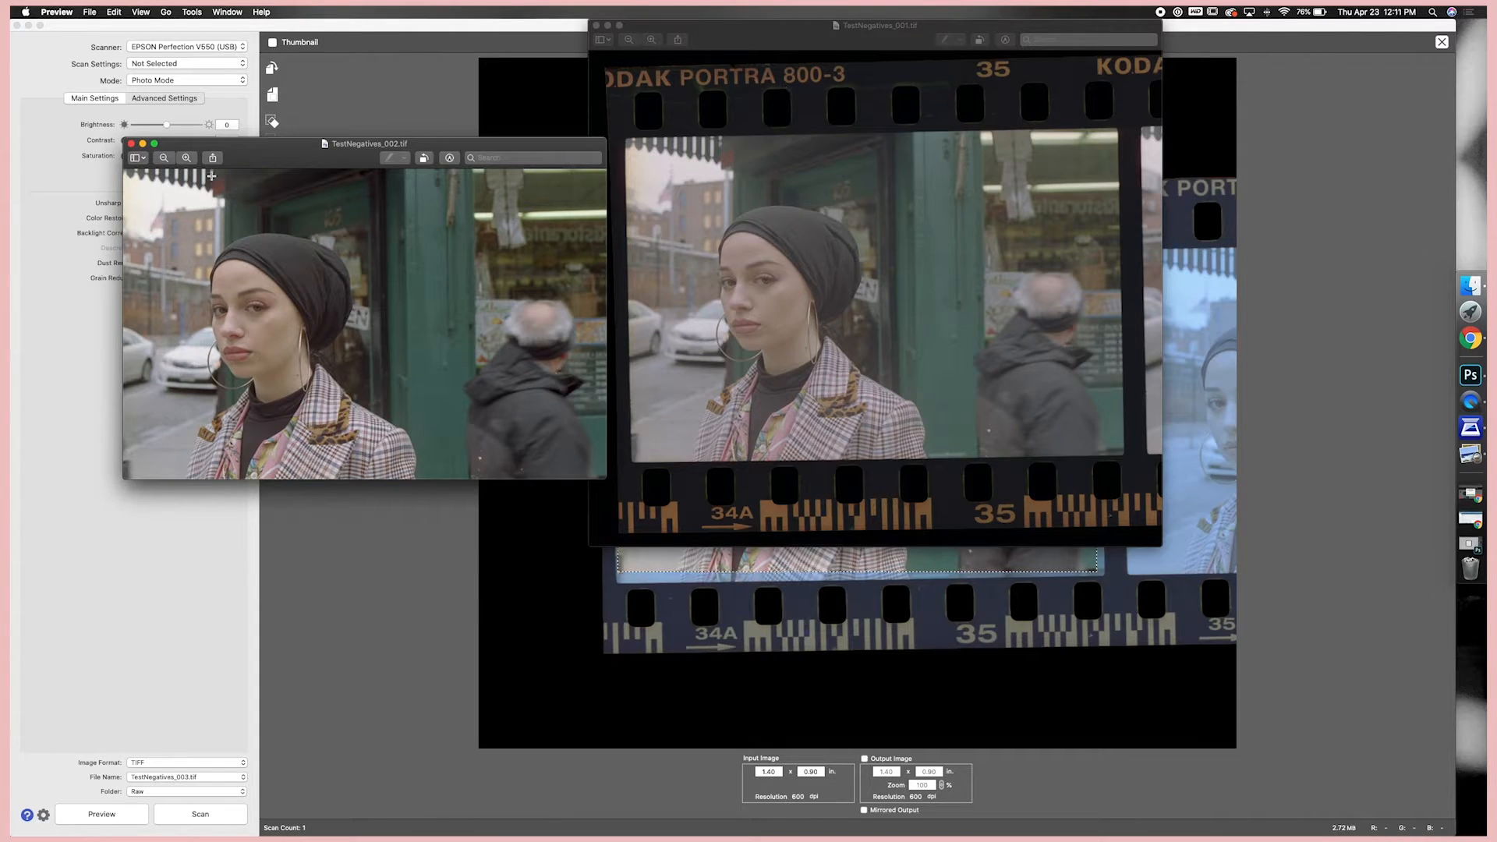
left_click(132, 147)
left_click(599, 26)
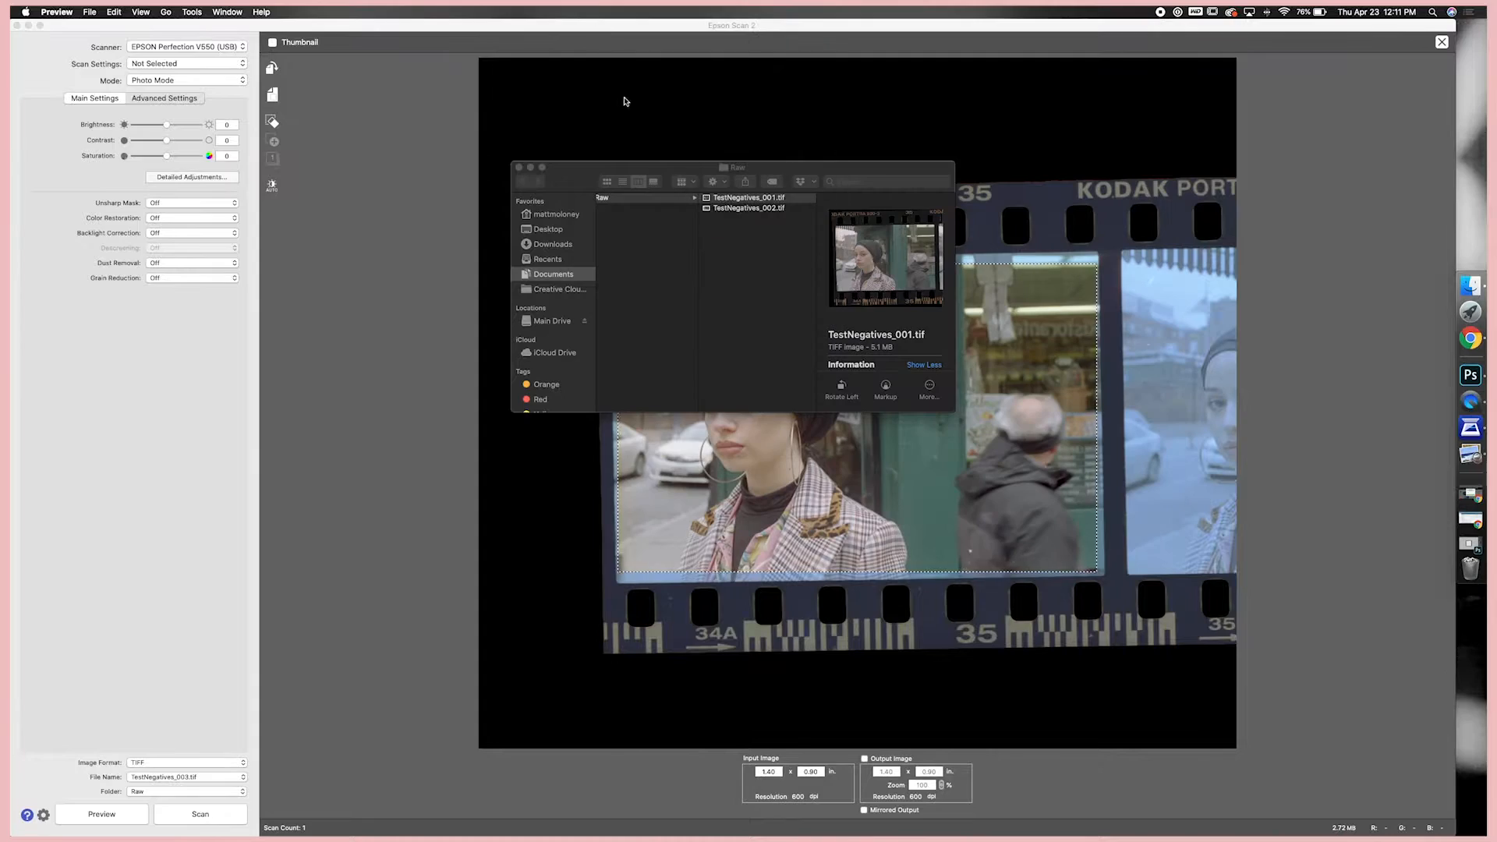
Return to Epson Scan 2 and select the upper medium-format frame including its borders, about 2.45 x 3.29 in.
left_click(605, 100)
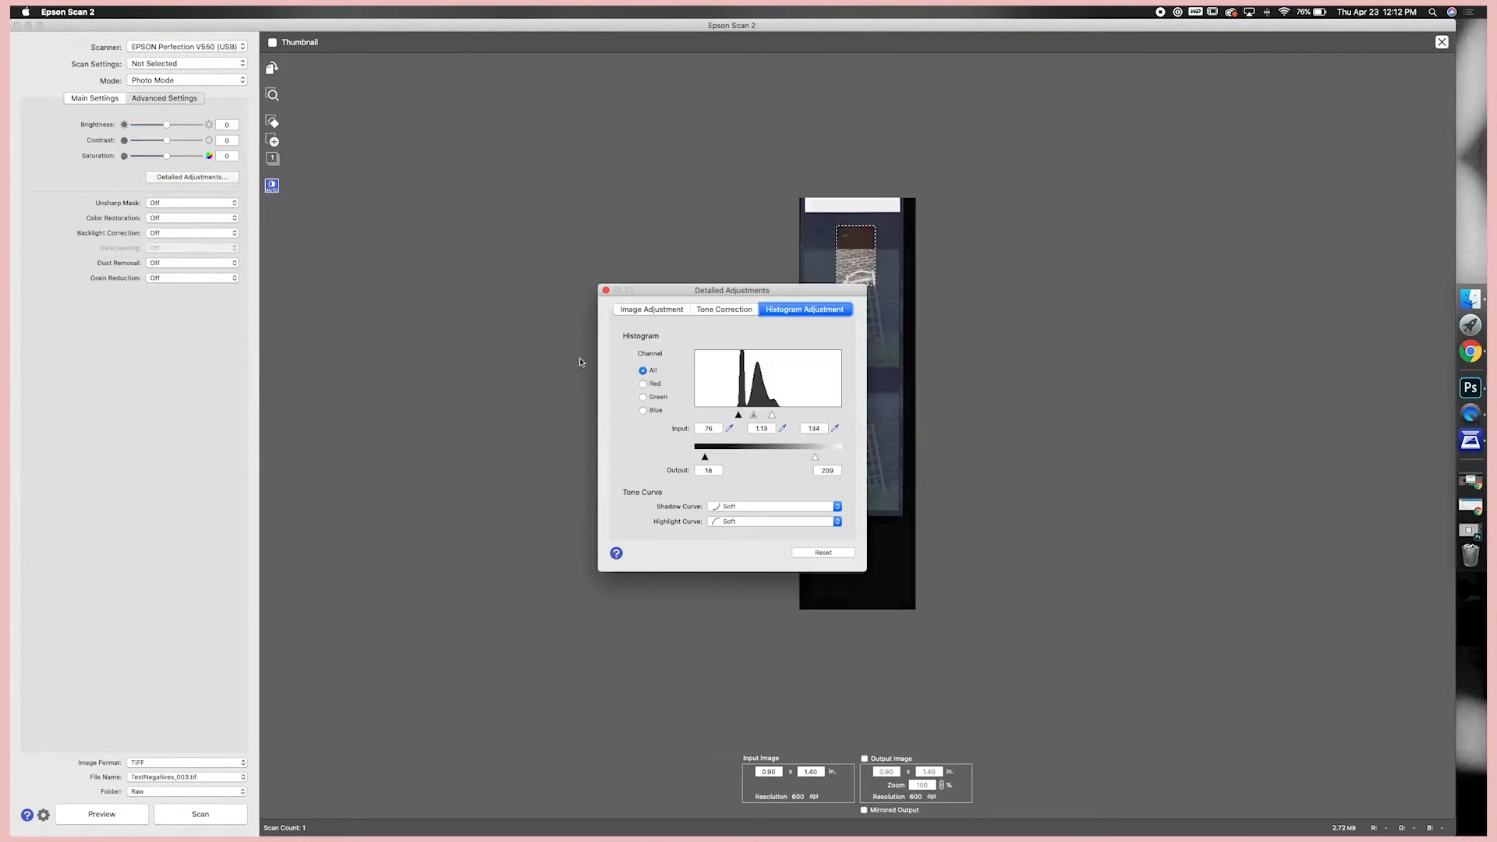
left_click(1051, 183)
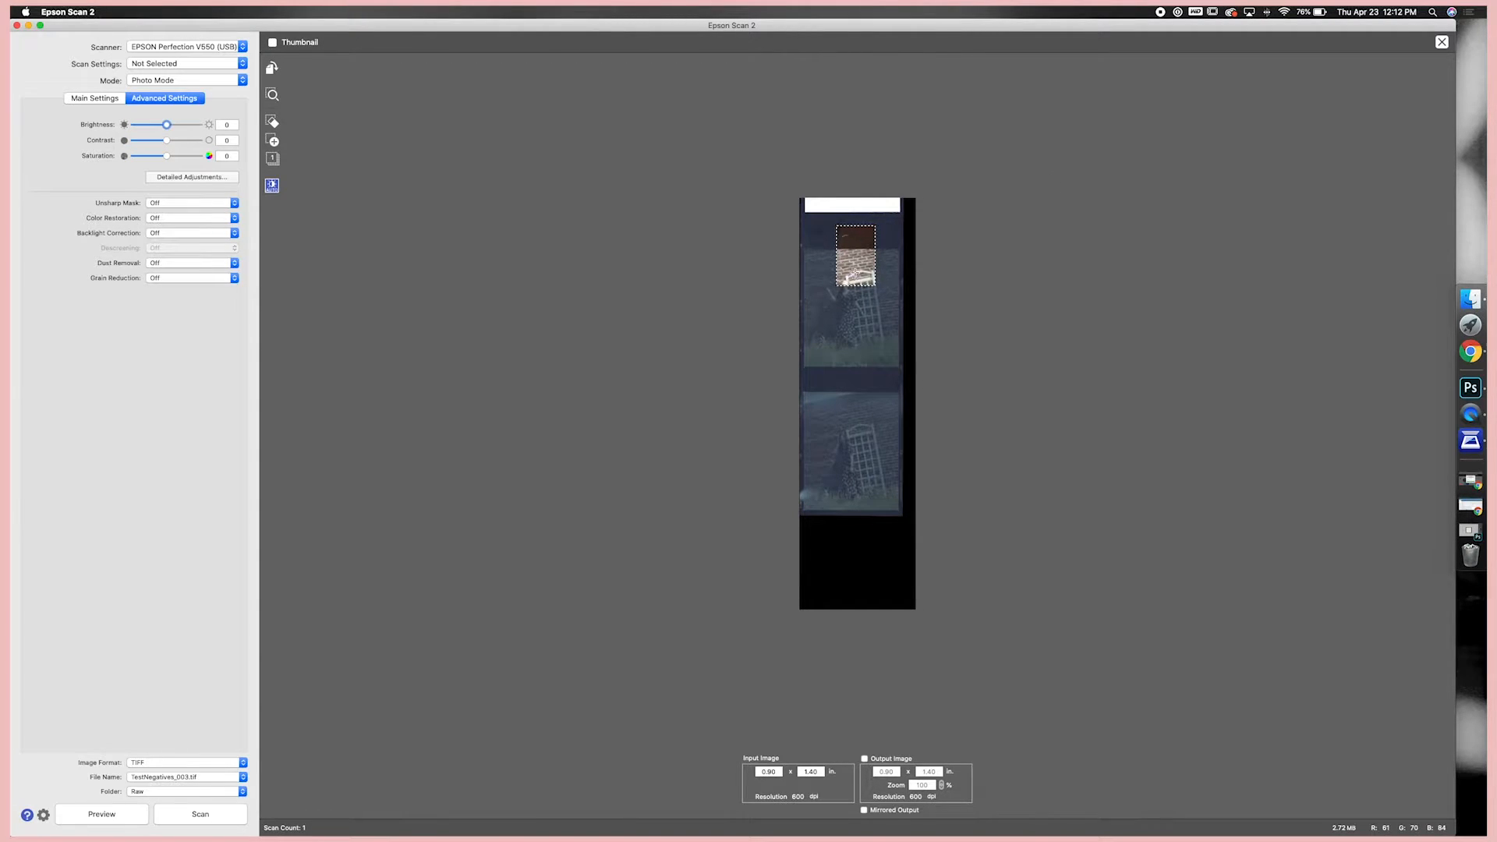
left_click_drag(834, 365, 875, 337)
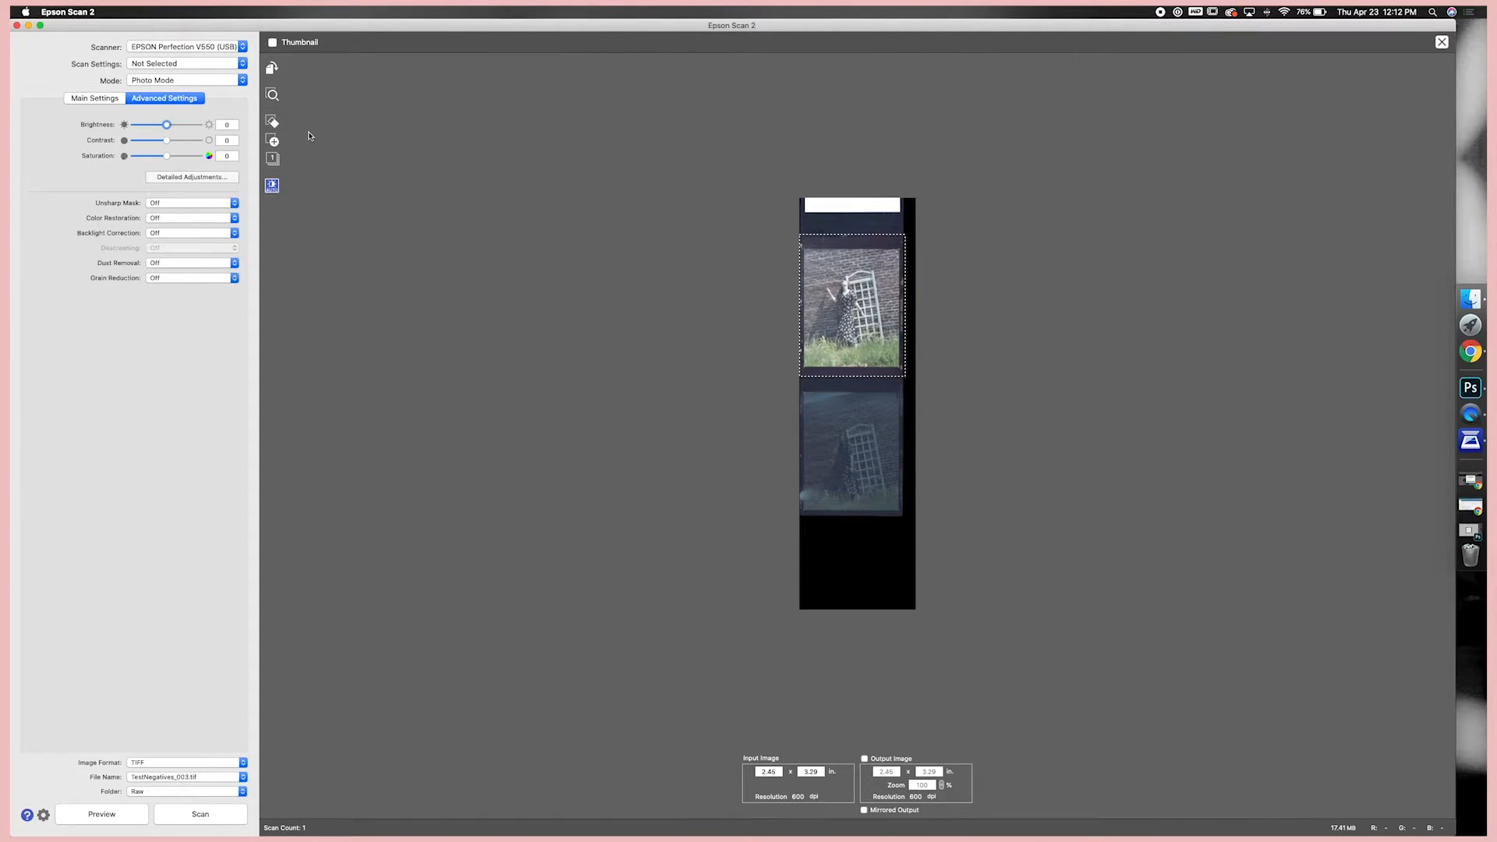
Enlarge the preview of the selected frame and trim the selection to the film edges, about 2.38 x 3.24 in.
left_click(273, 94)
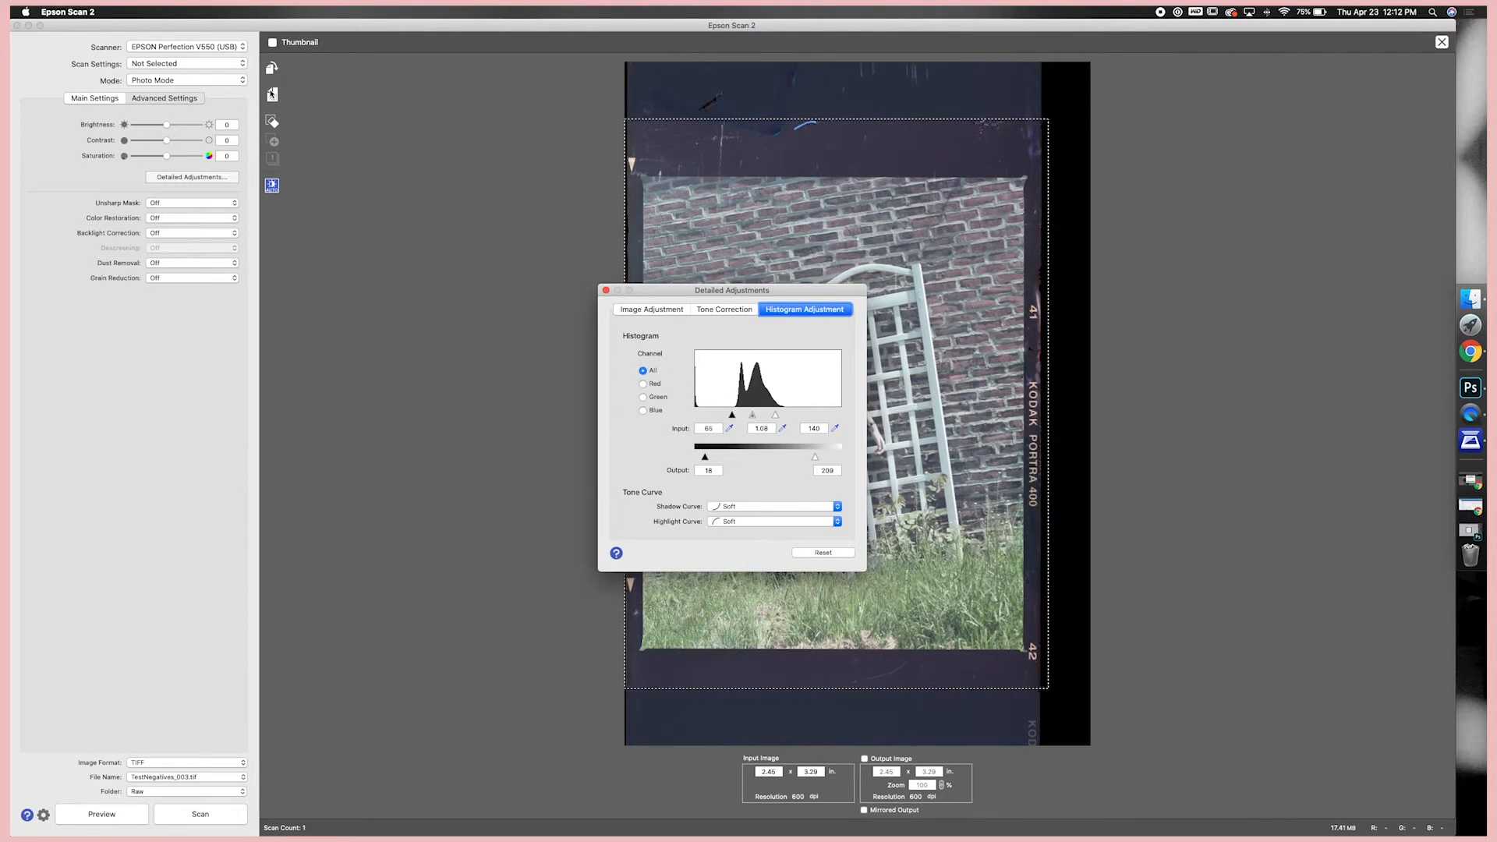
left_click(606, 290)
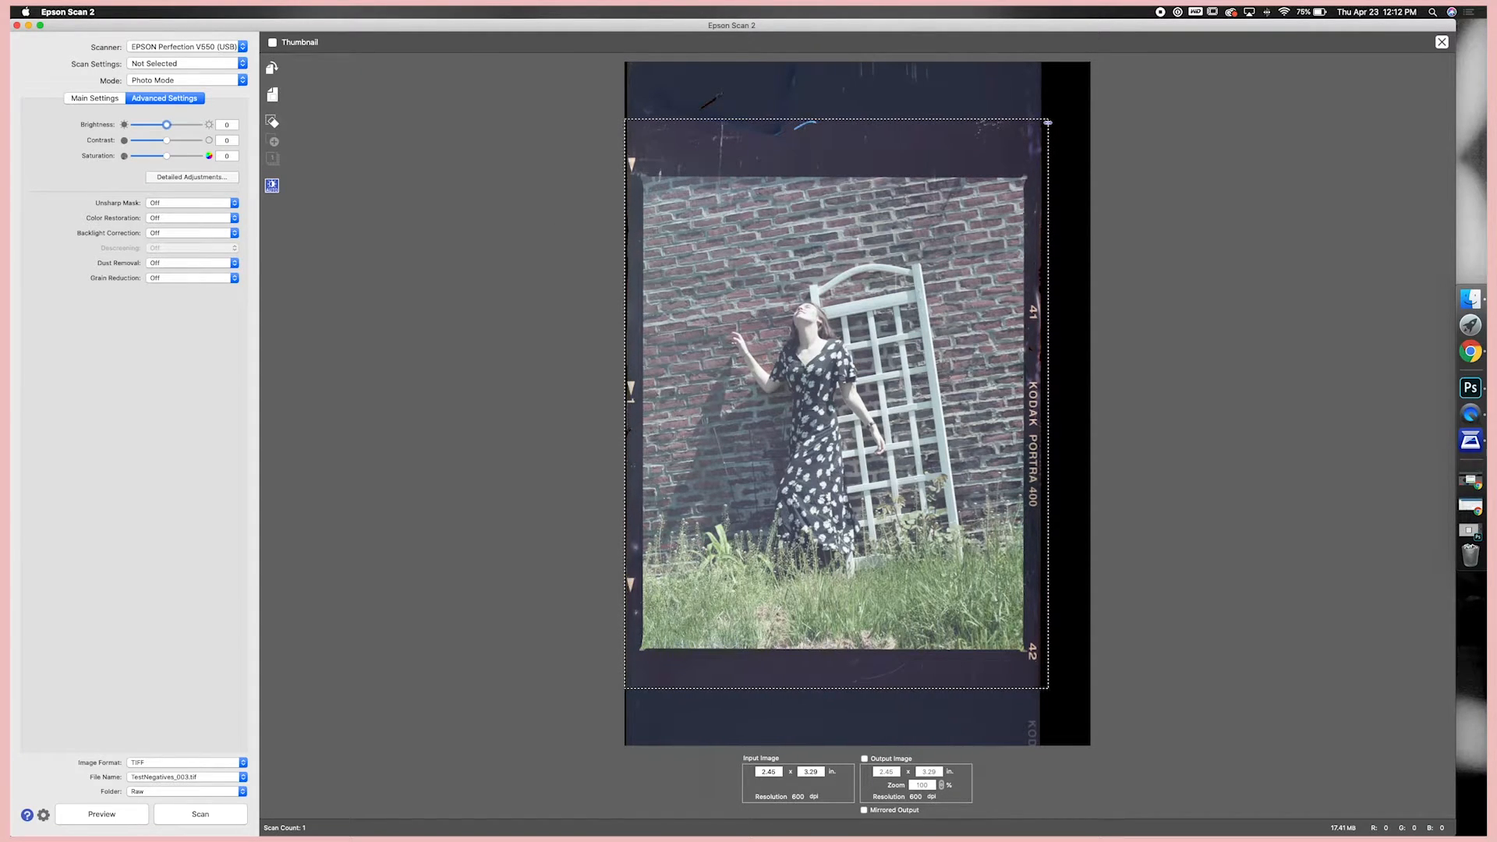
left_click_drag(1047, 123, 1040, 129)
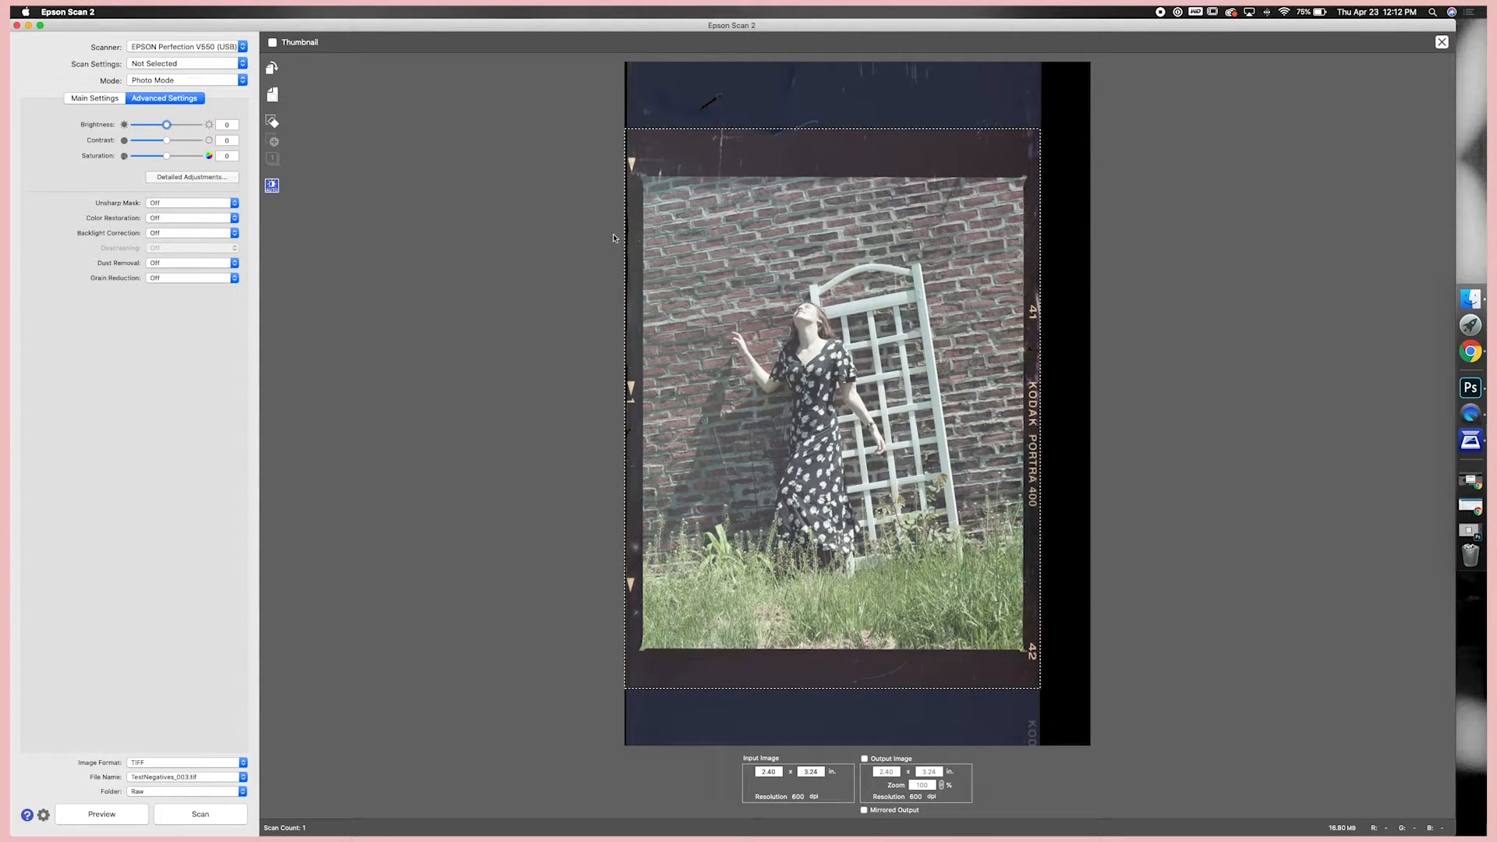
left_click_drag(624, 414, 628, 411)
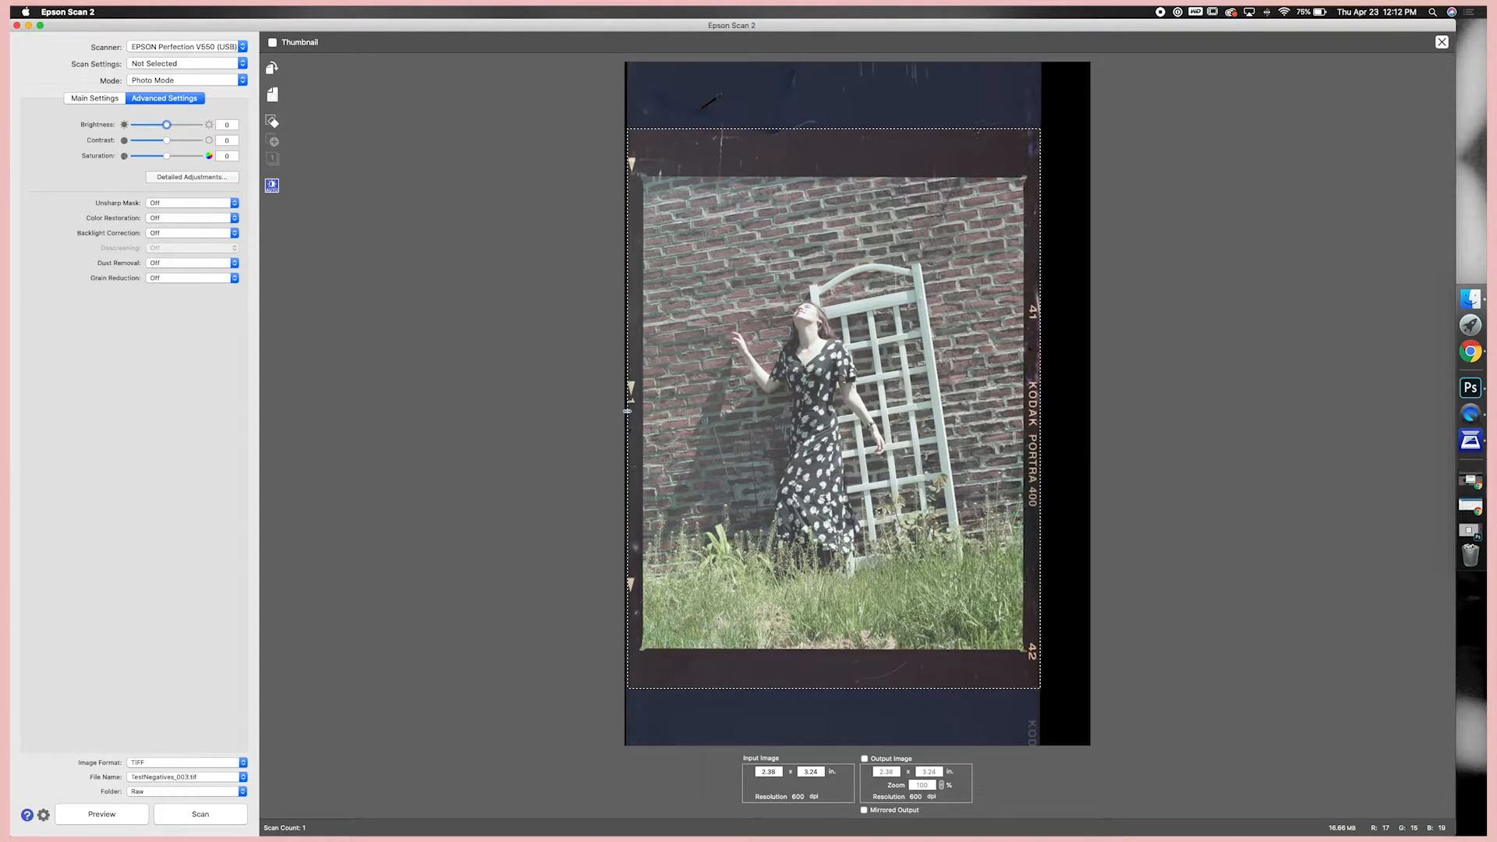
Set the all-channel histogram input levels to shadow 67 and highlight 151, and darken the midtones.
left_click(181, 178)
left_click_drag(772, 290, 432, 228)
left_click_drag(435, 352, 425, 351)
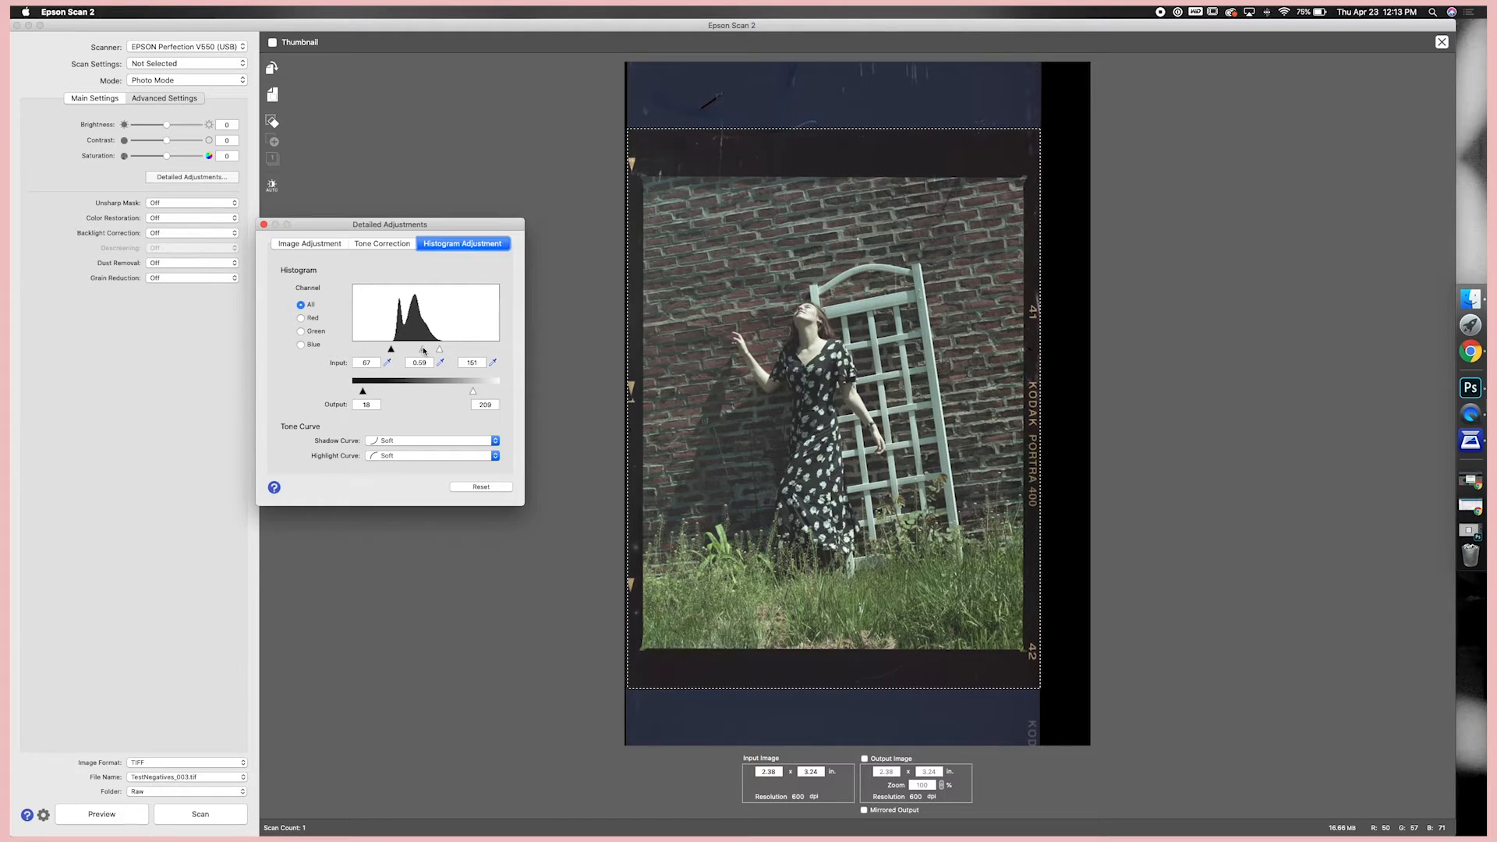
Shift the medium-format frame's yellow-blue balance to -3, adjust its cyan-red balance, and close the detailed adjustments.
left_click(331, 240)
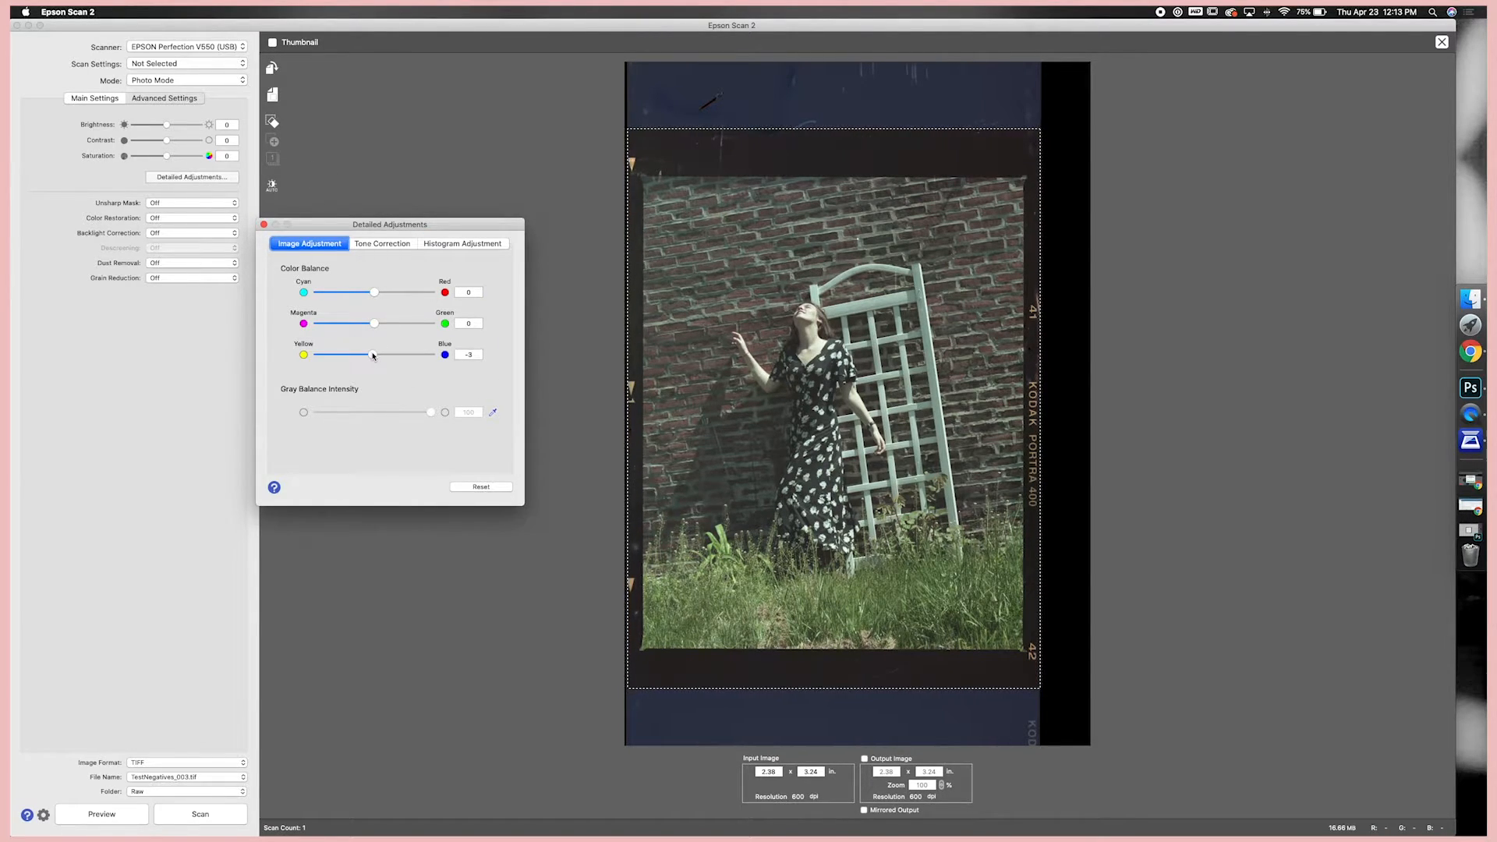
left_click(376, 294)
left_click(513, 139)
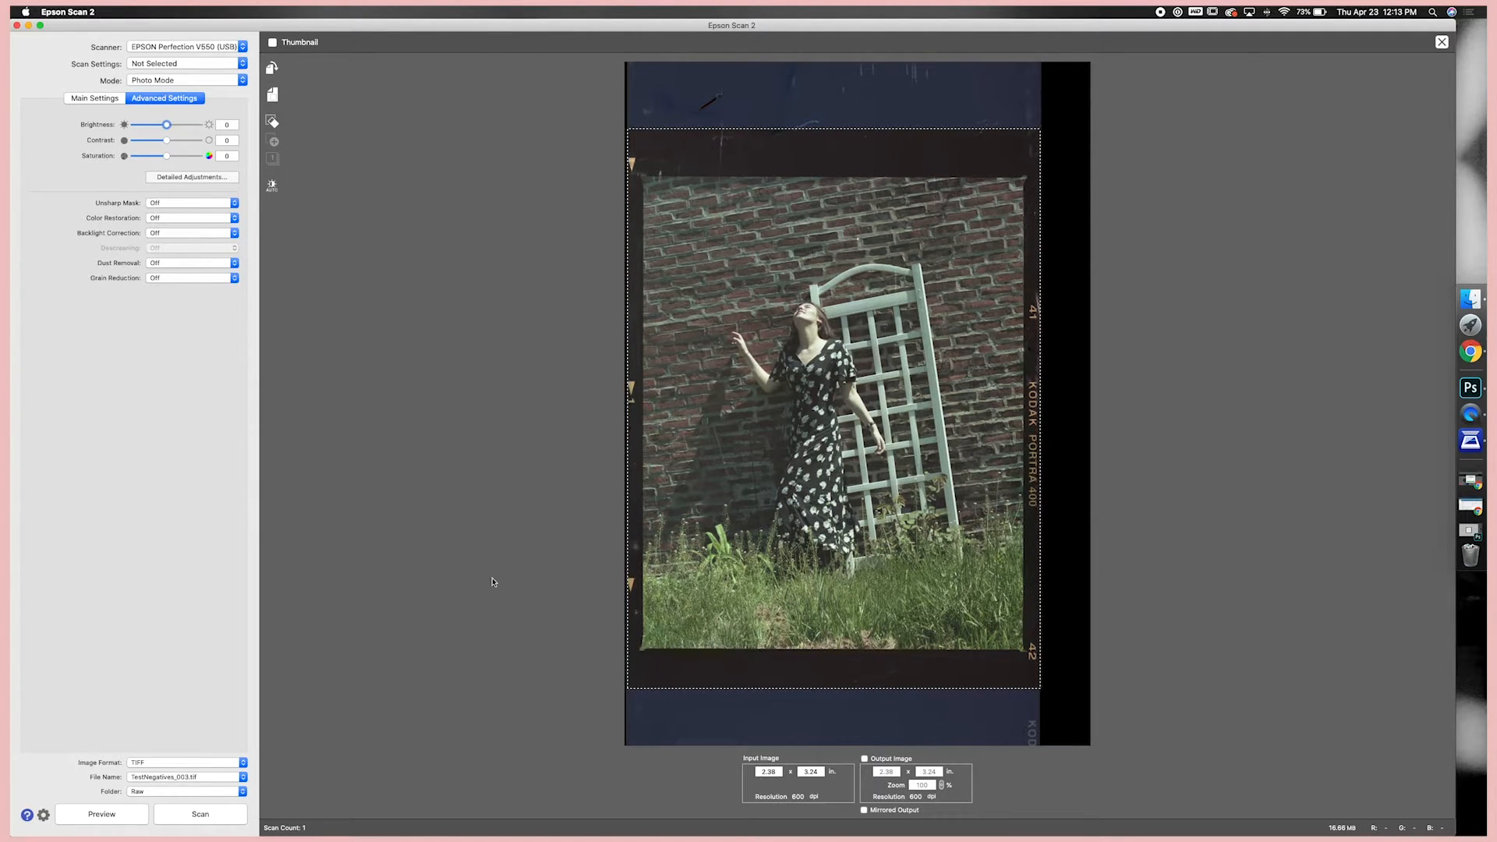
Scan the medium-format frame and open TestNegatives_003.tif in a widened Preview window.
left_click(202, 814)
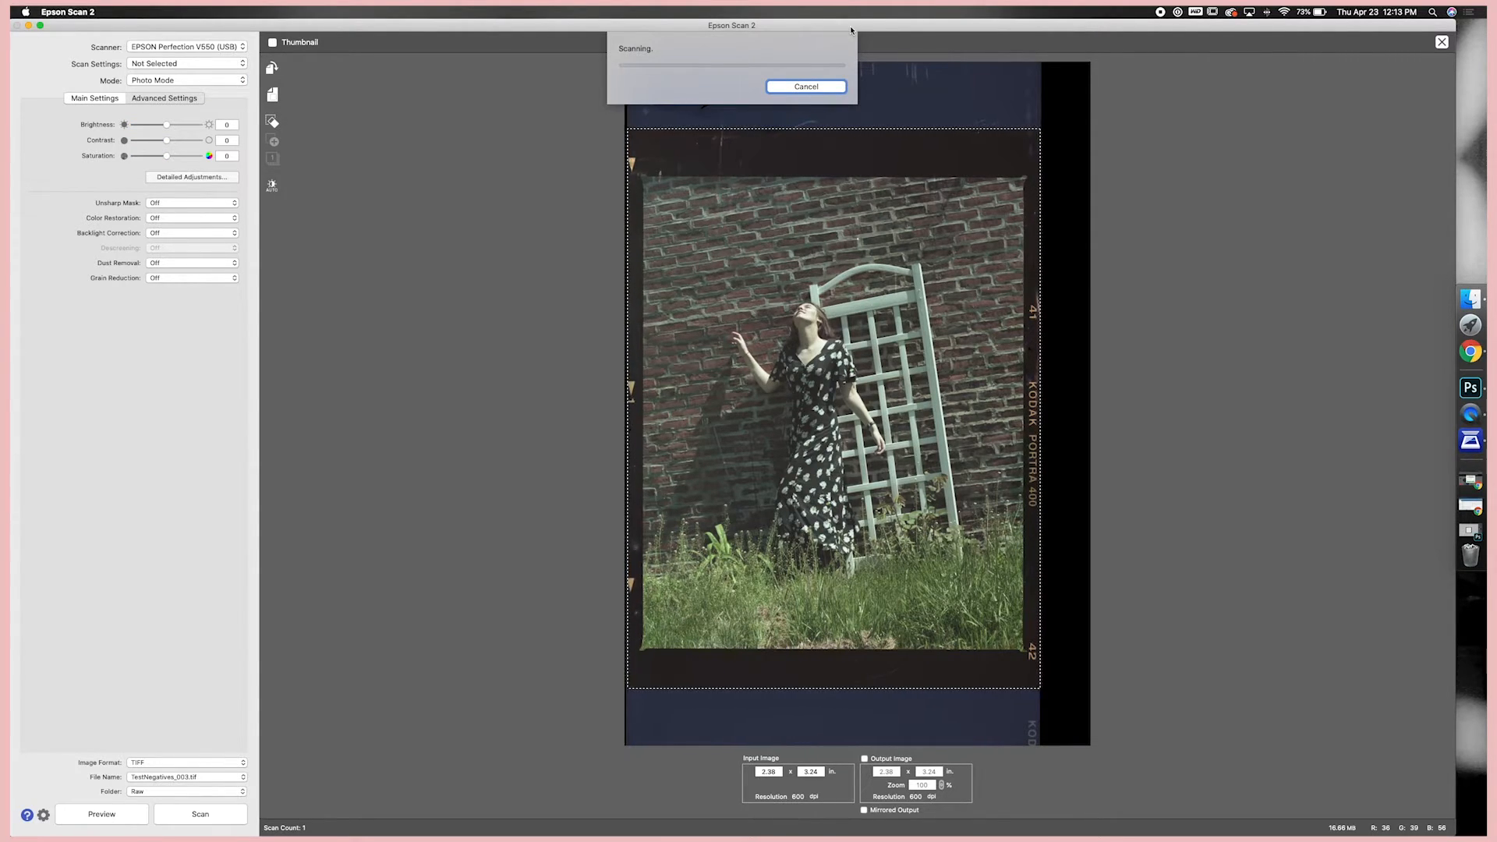
double_click(781, 220)
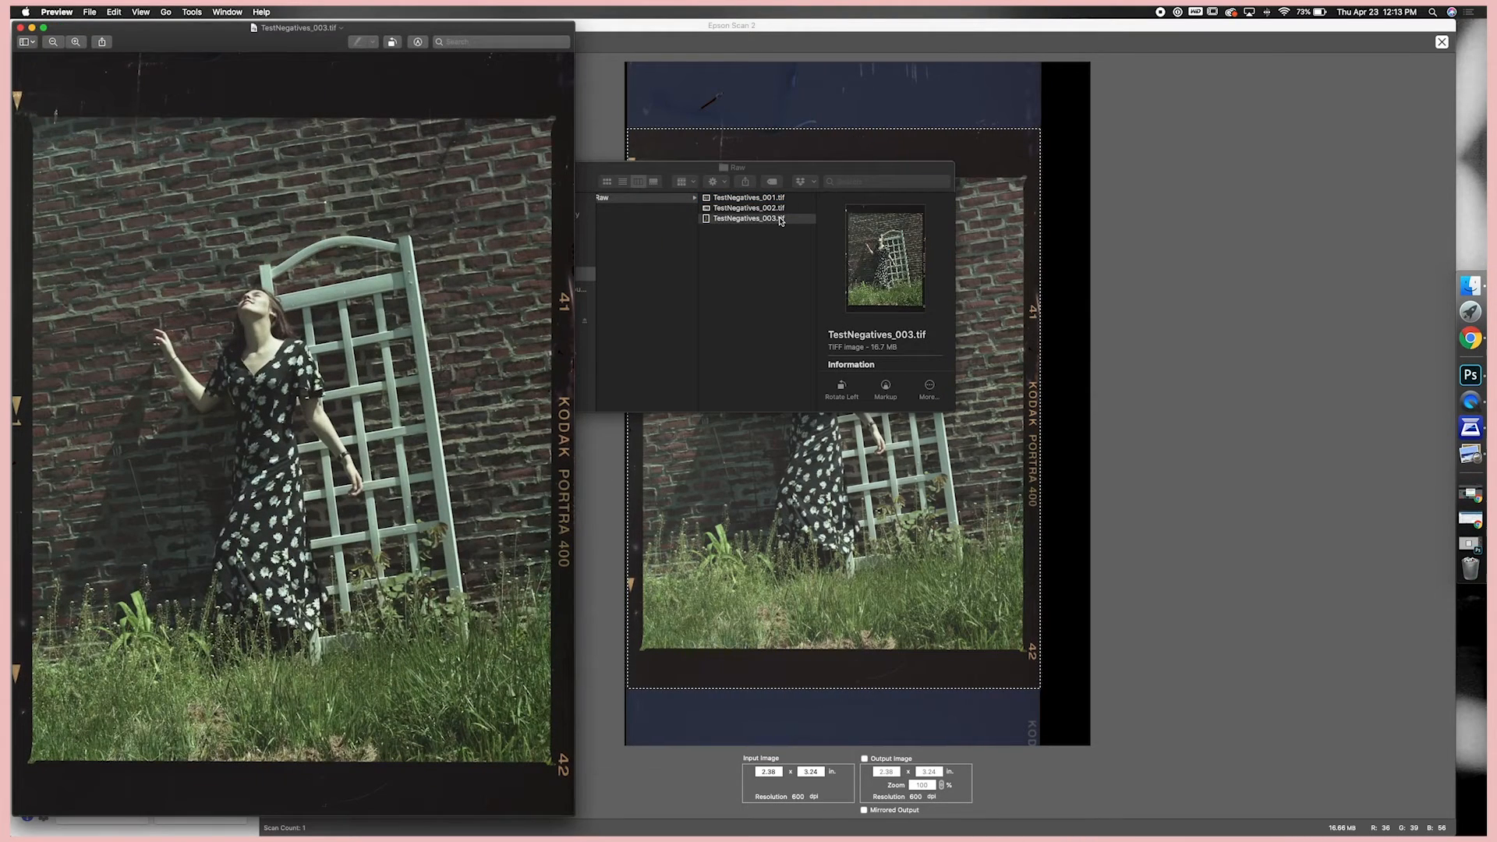
left_click_drag(574, 26, 901, 21)
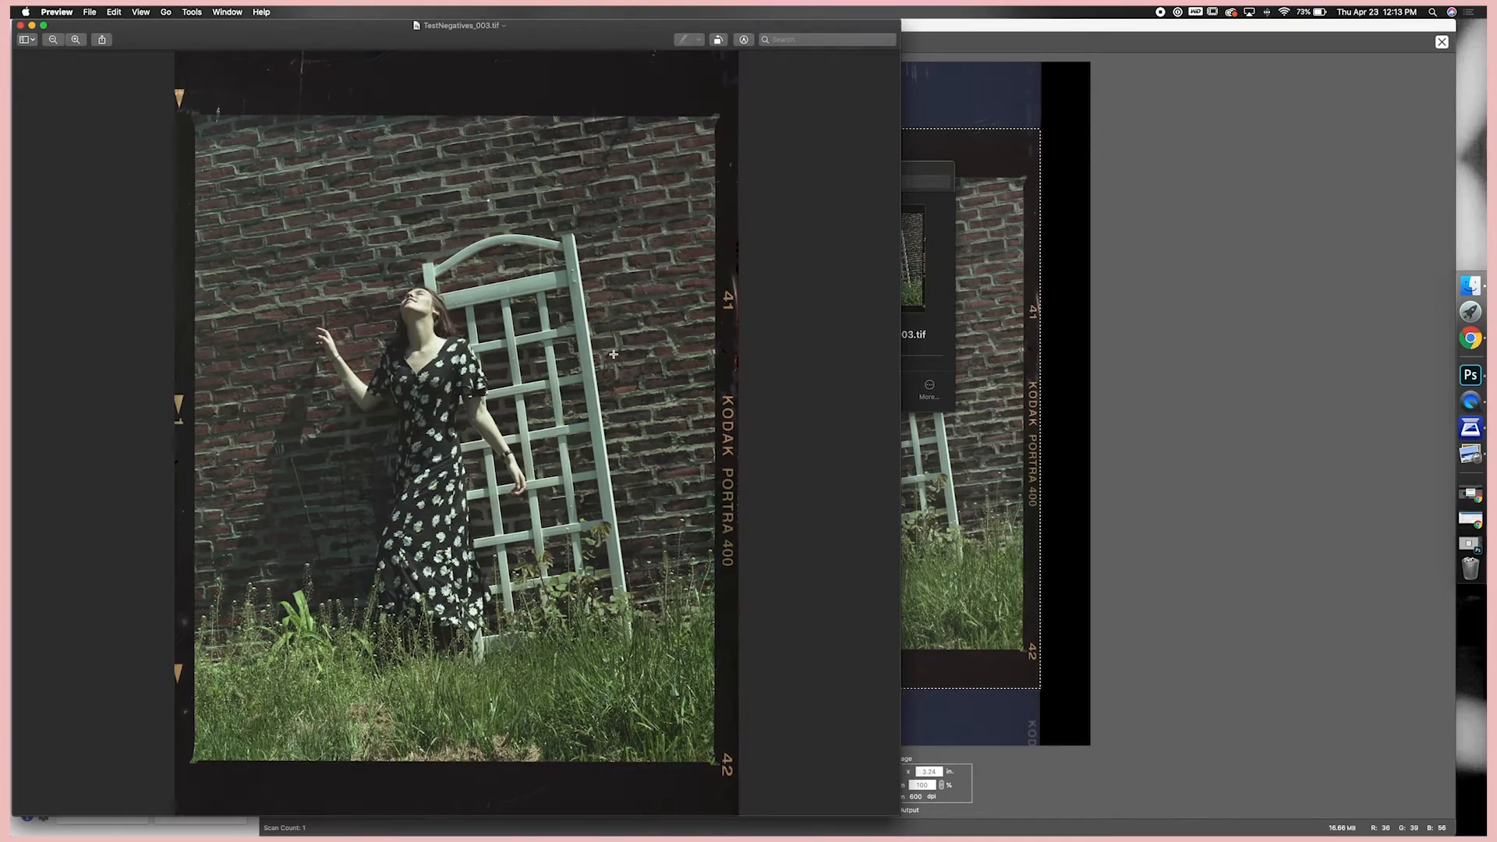
Examine the opened TestNegatives_003.tif scan, close it and return to Epson Scan 2.
scroll(613, 355, "down", 3)
scroll(614, 355, "up", 2)
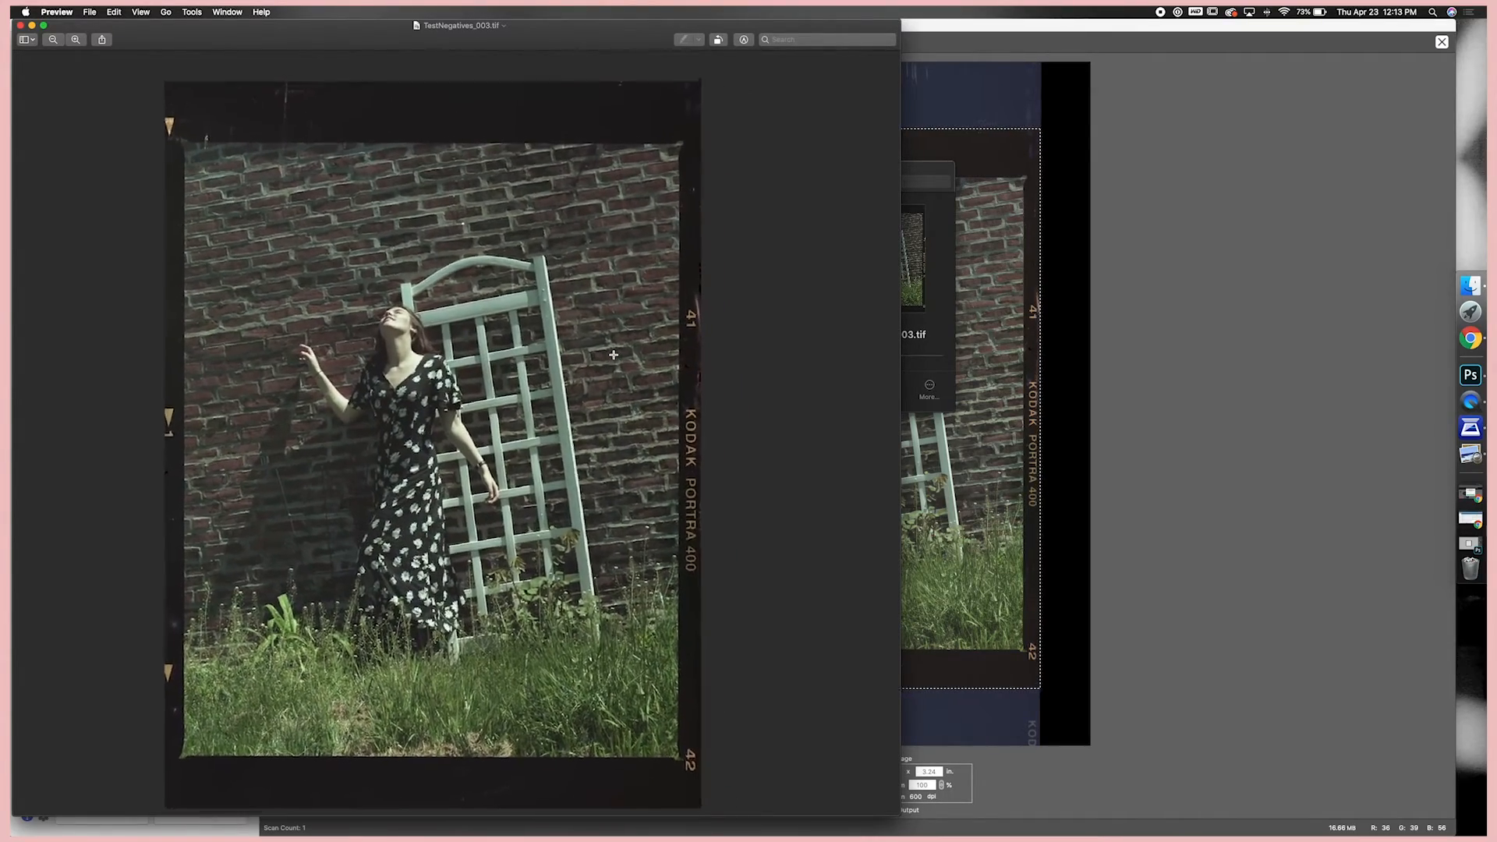
scroll(614, 355, "up", 2)
scroll(613, 354, "down", 1)
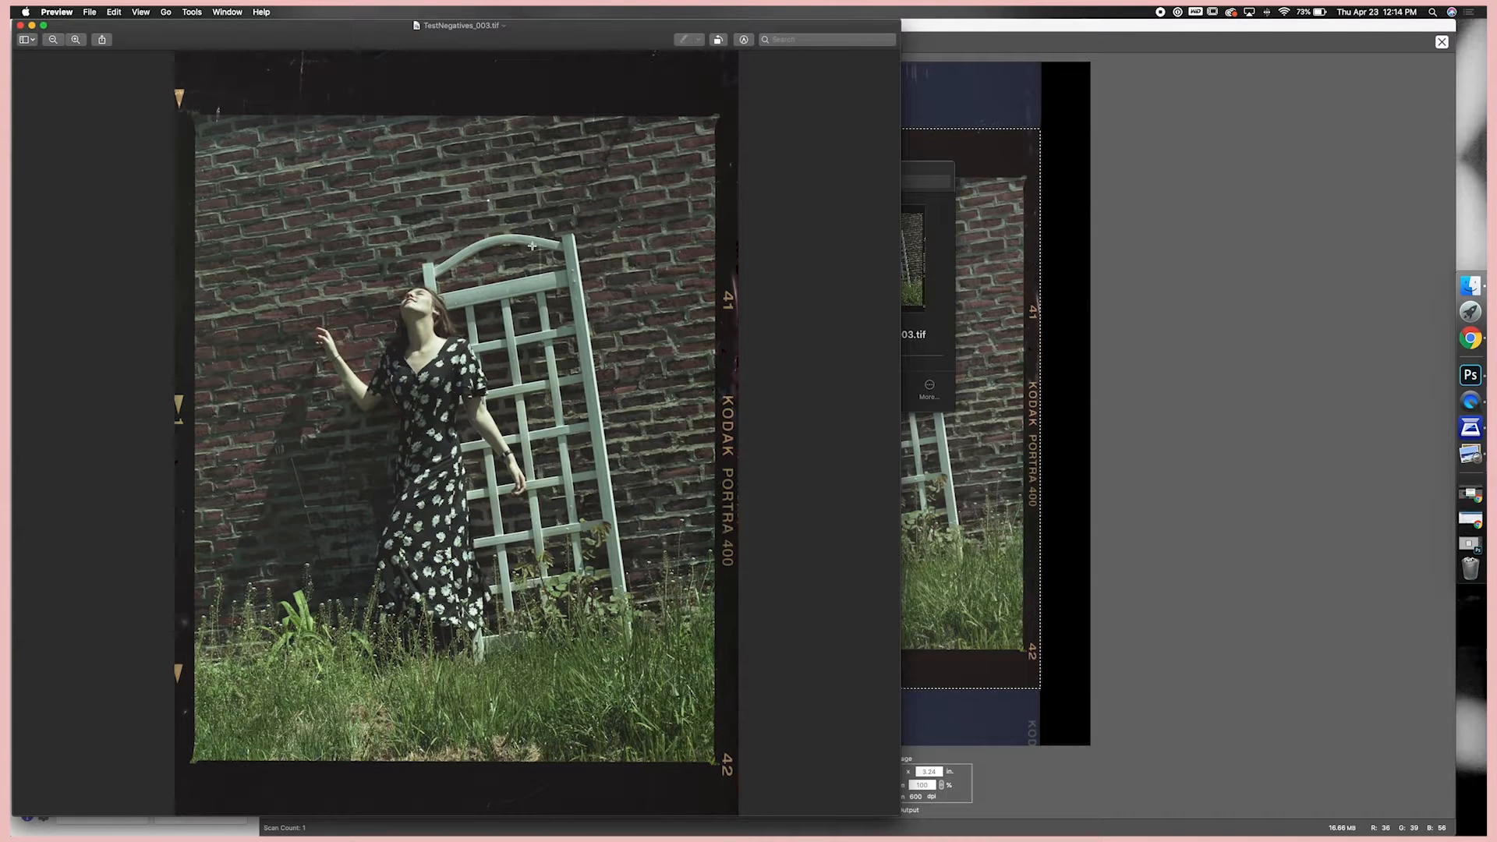
left_click(20, 26)
left_click(302, 84)
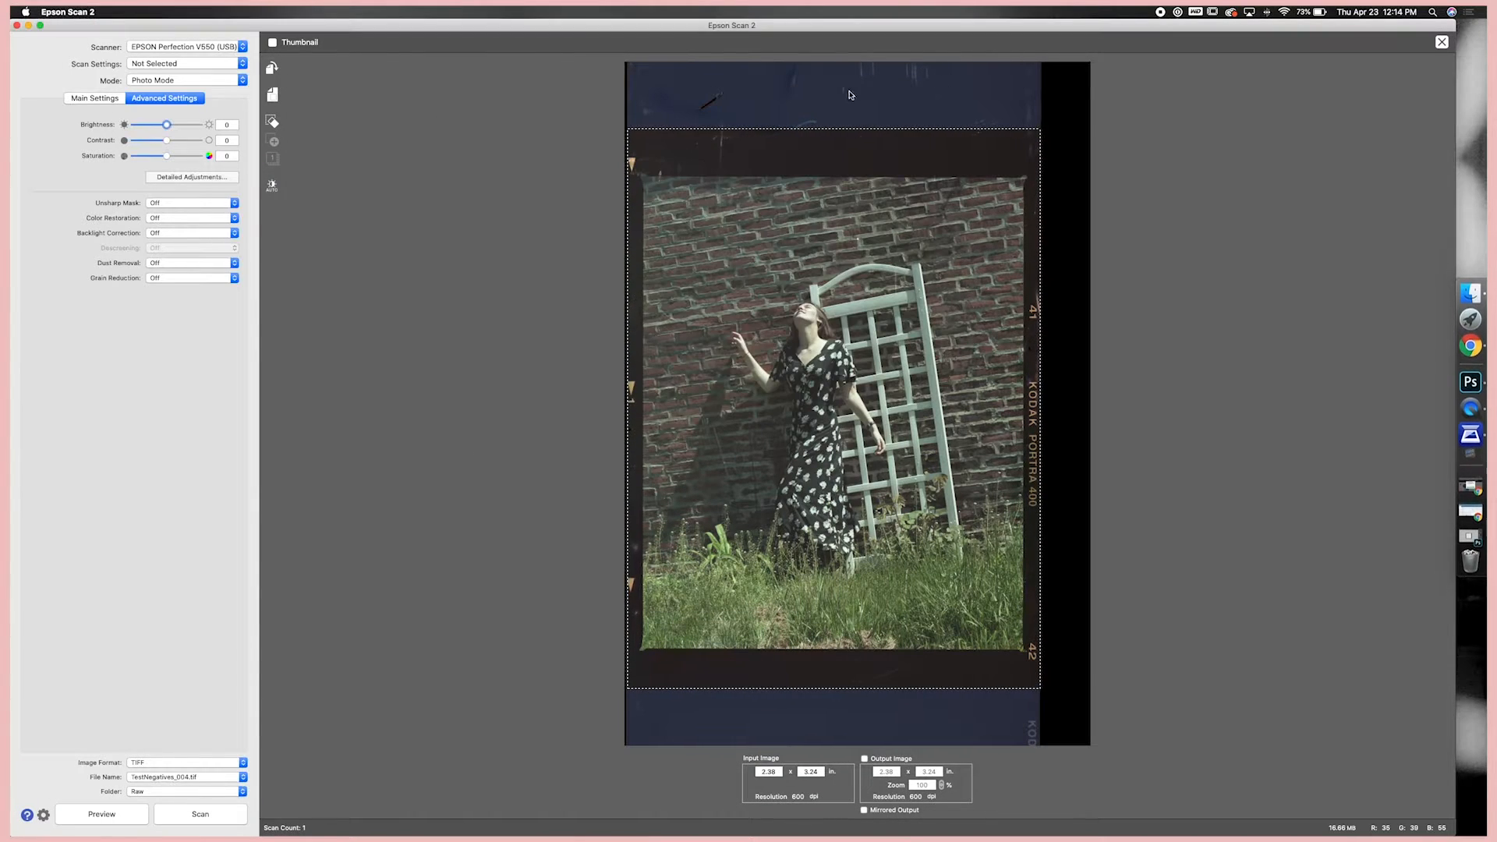
Move the selection to the partial frame at the strip's upper end, enlarge its preview and fit the selection to about 2.38 x 0.95 in.
left_click(275, 96)
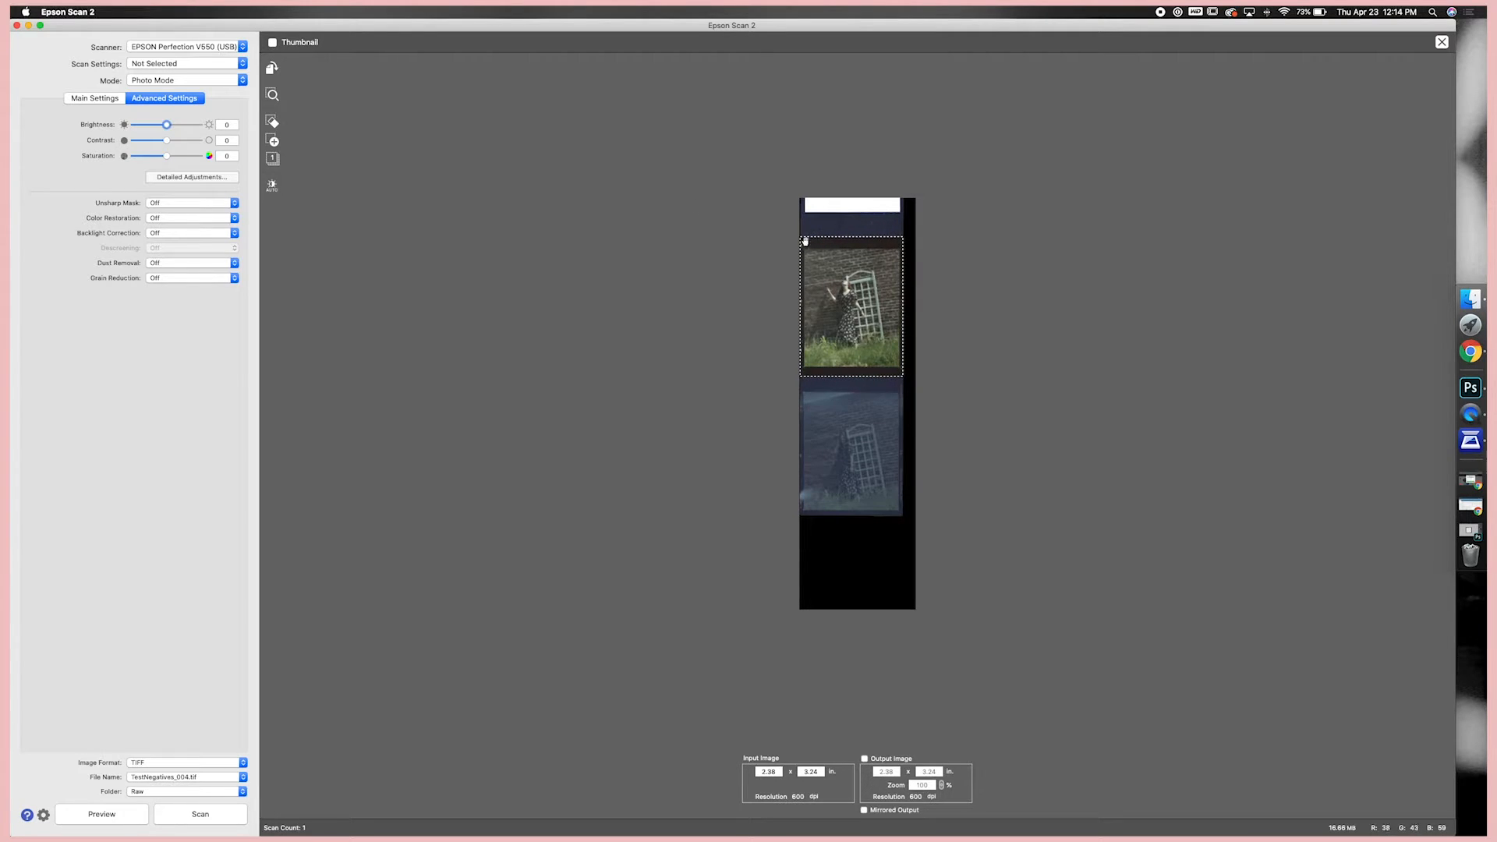
left_click_drag(807, 240, 810, 200)
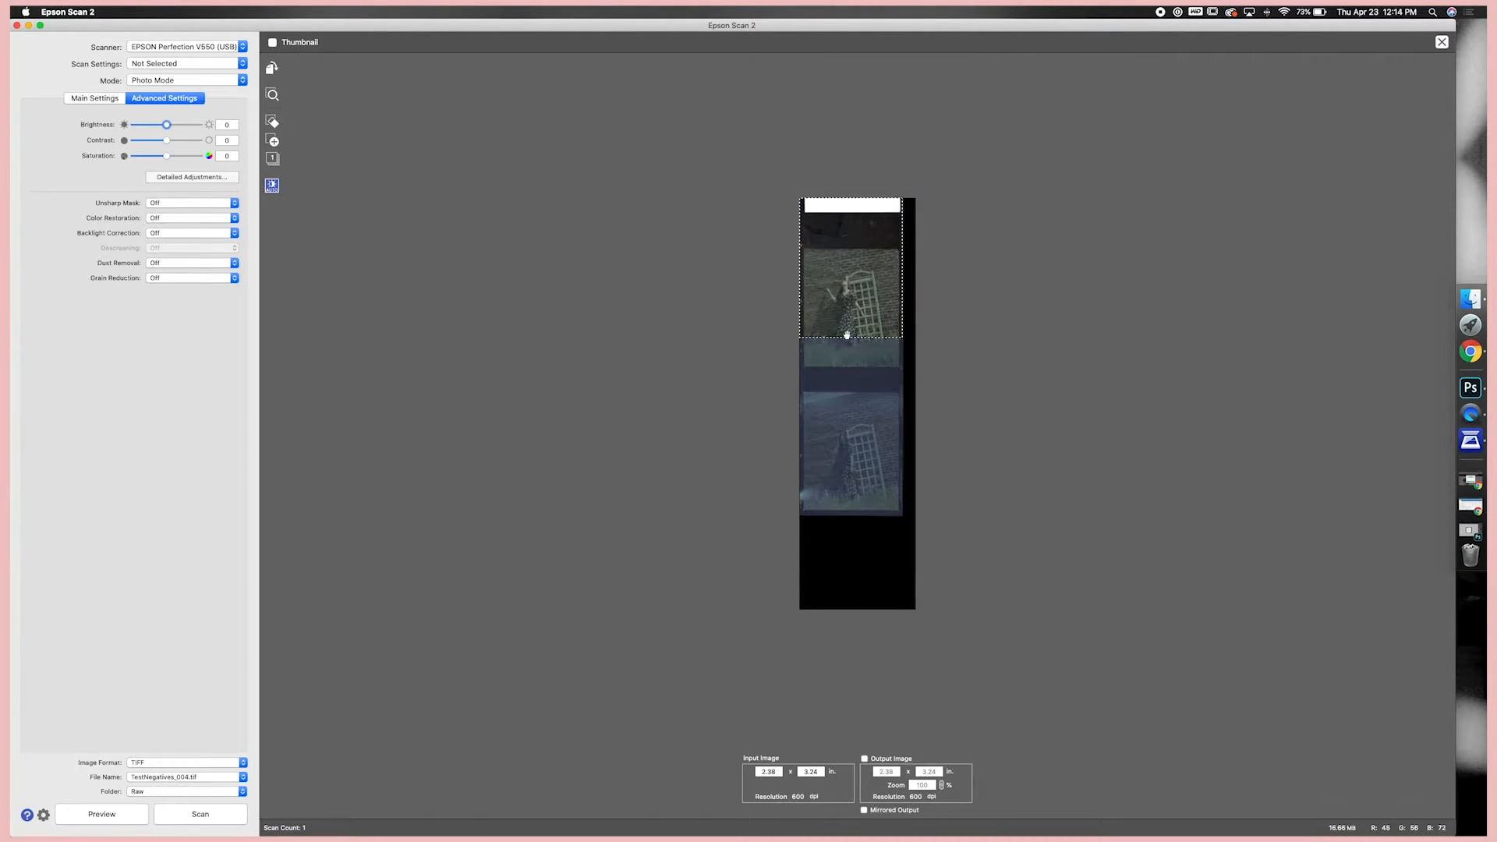
left_click_drag(858, 336, 866, 235)
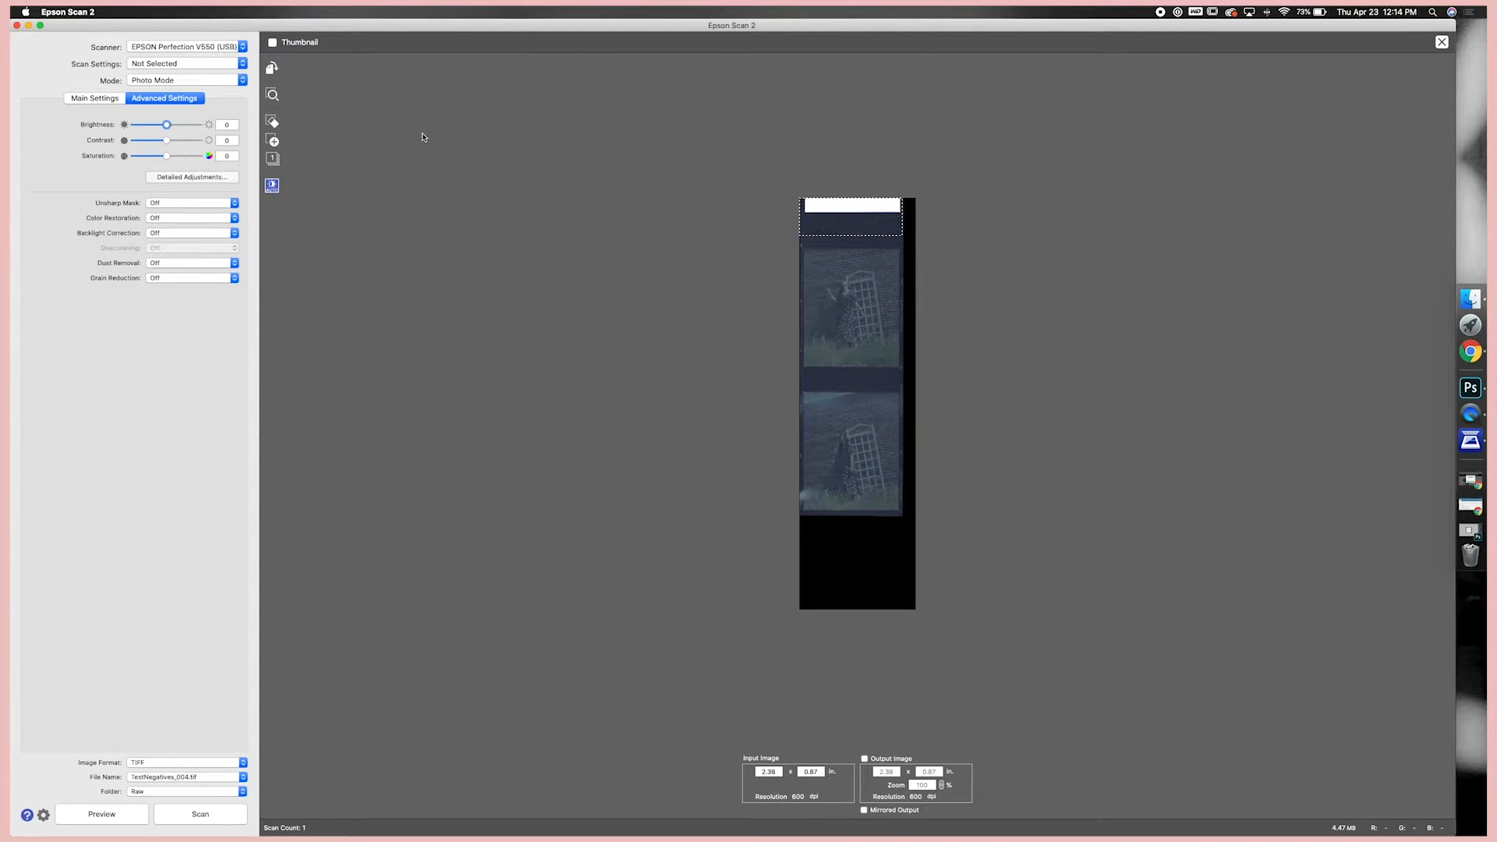
left_click(273, 95)
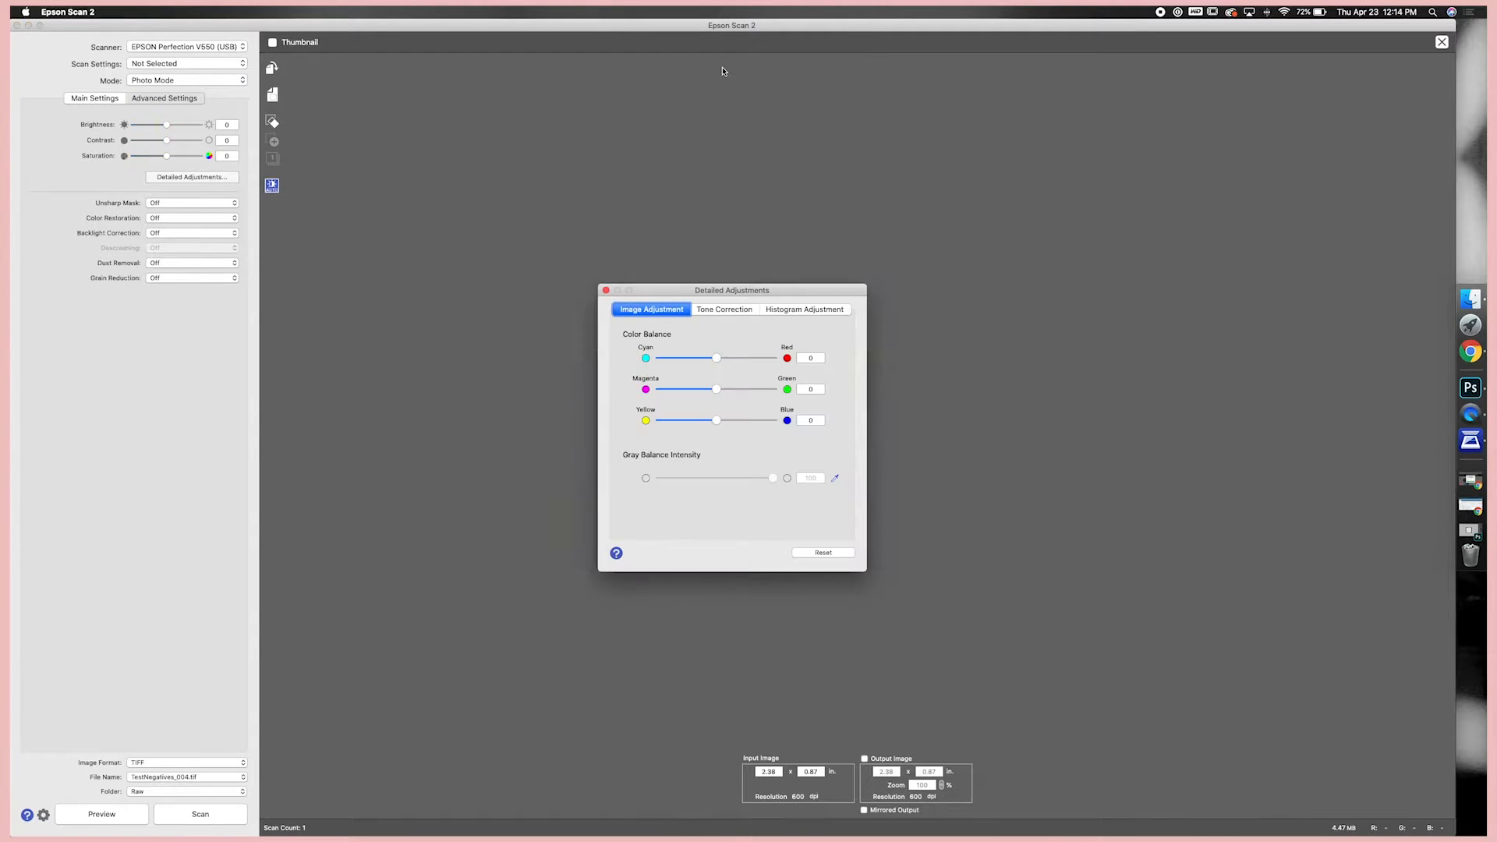
left_click(1120, 264)
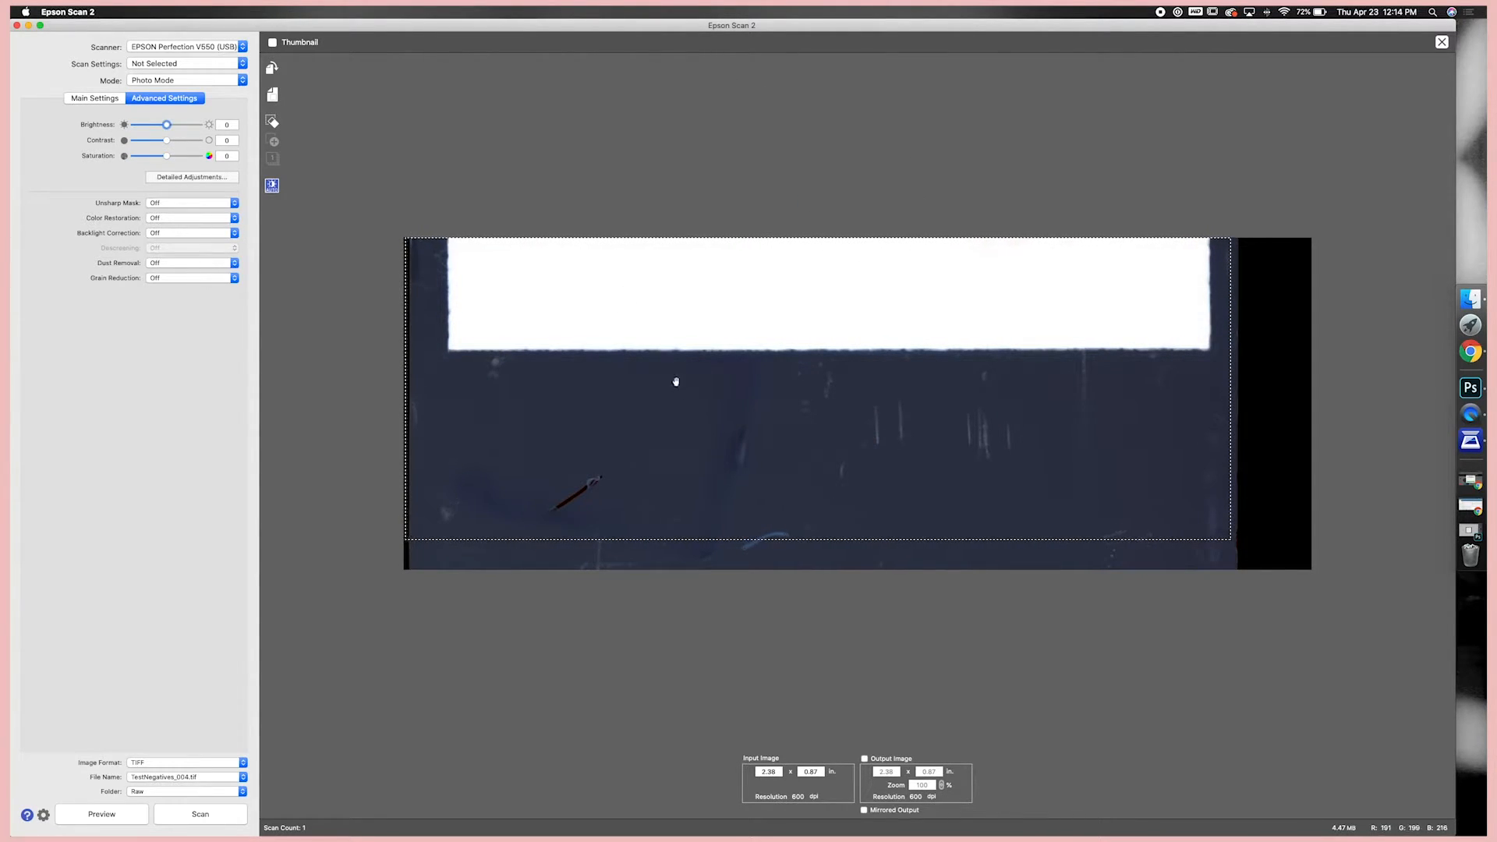
left_click_drag(762, 534, 839, 495)
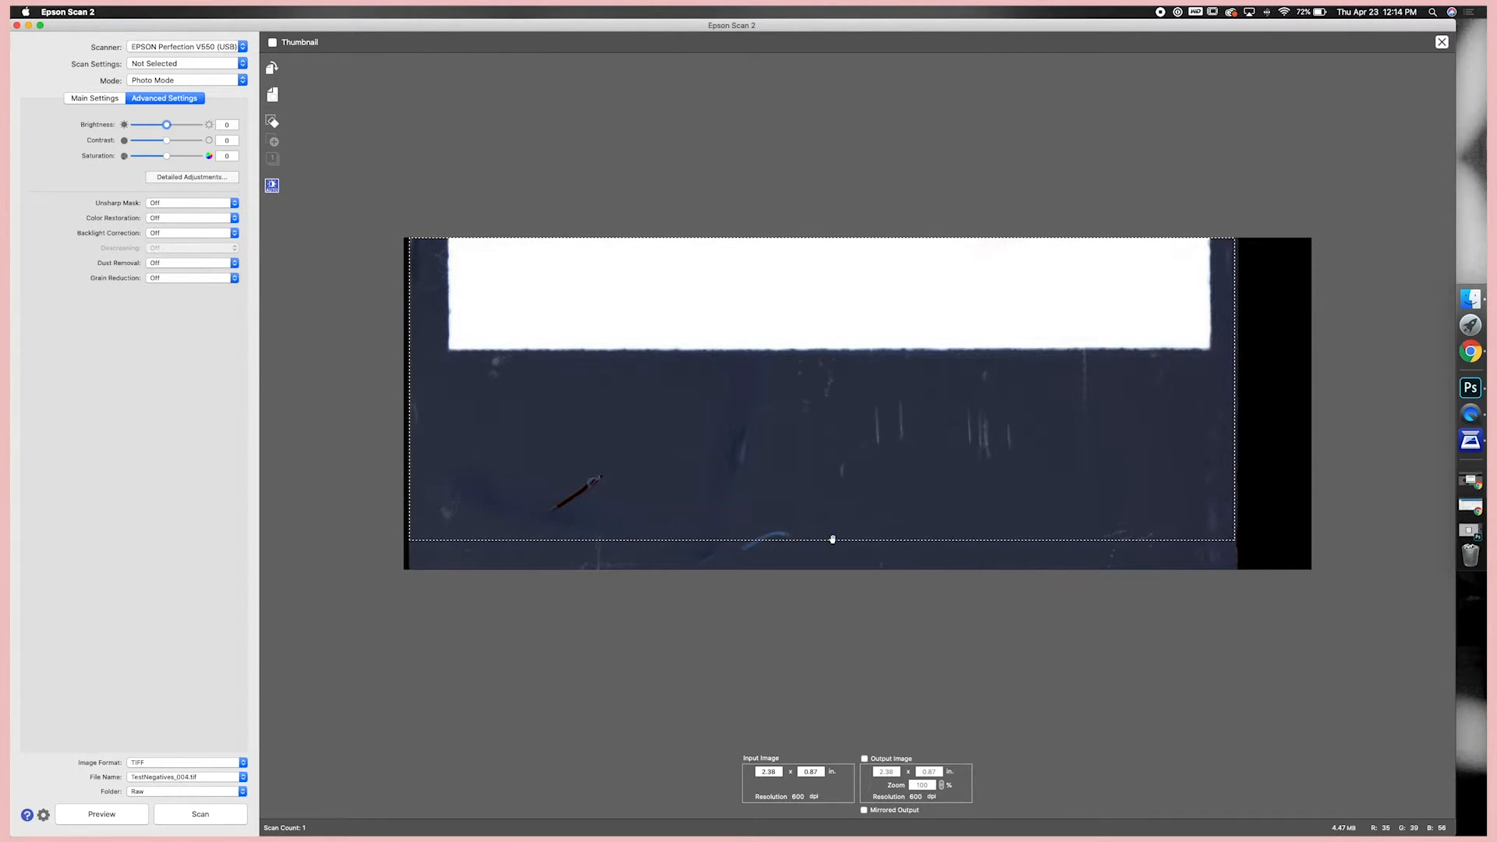
left_click_drag(829, 540, 829, 568)
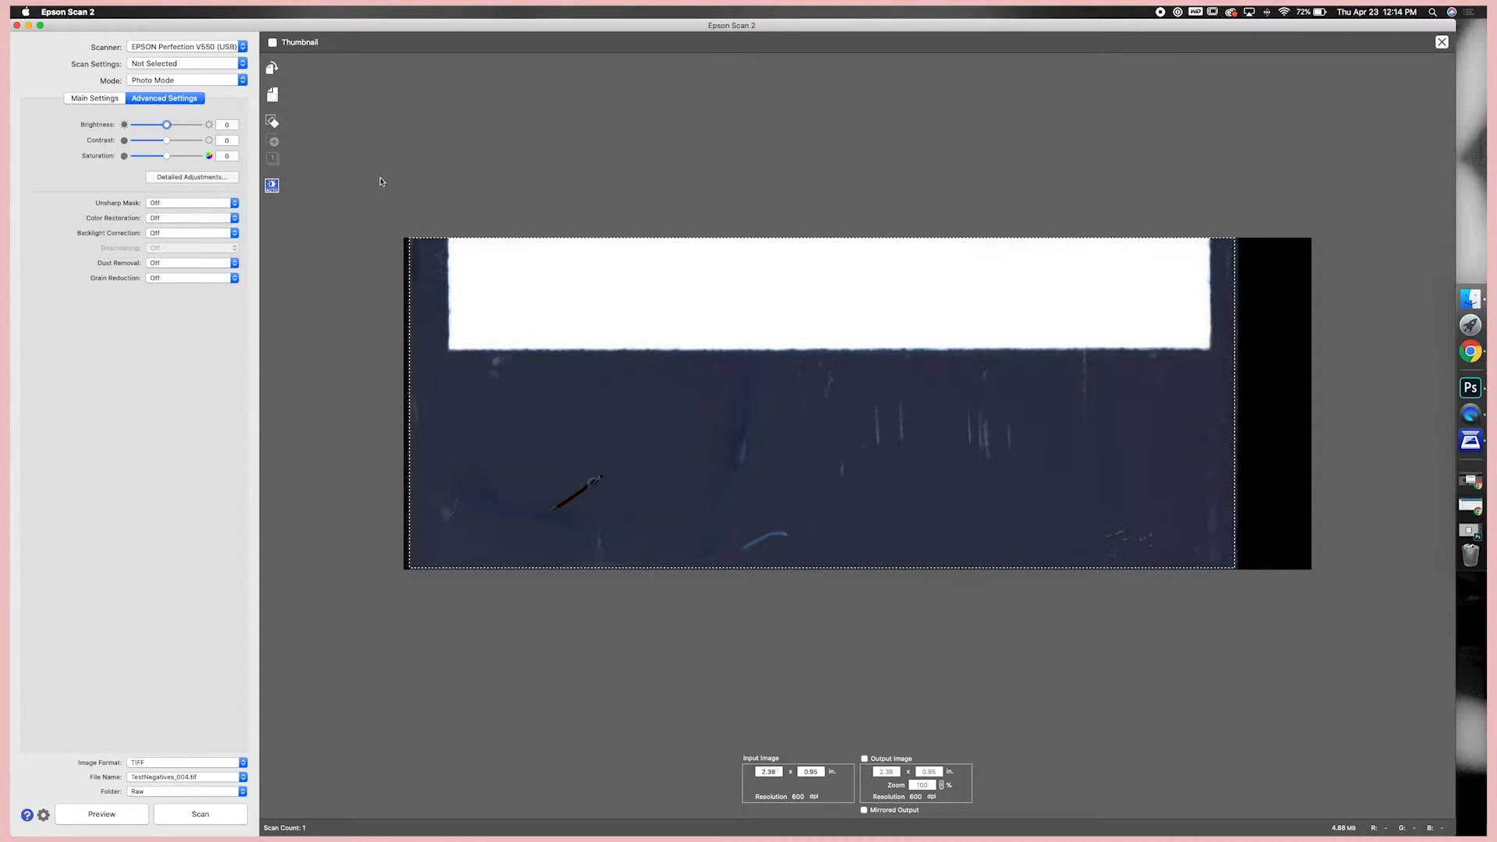
Set the partial frame's all-channel histogram input levels to shadow 62, midtone 1.52 and highlight 233, and scan it.
left_click(220, 176)
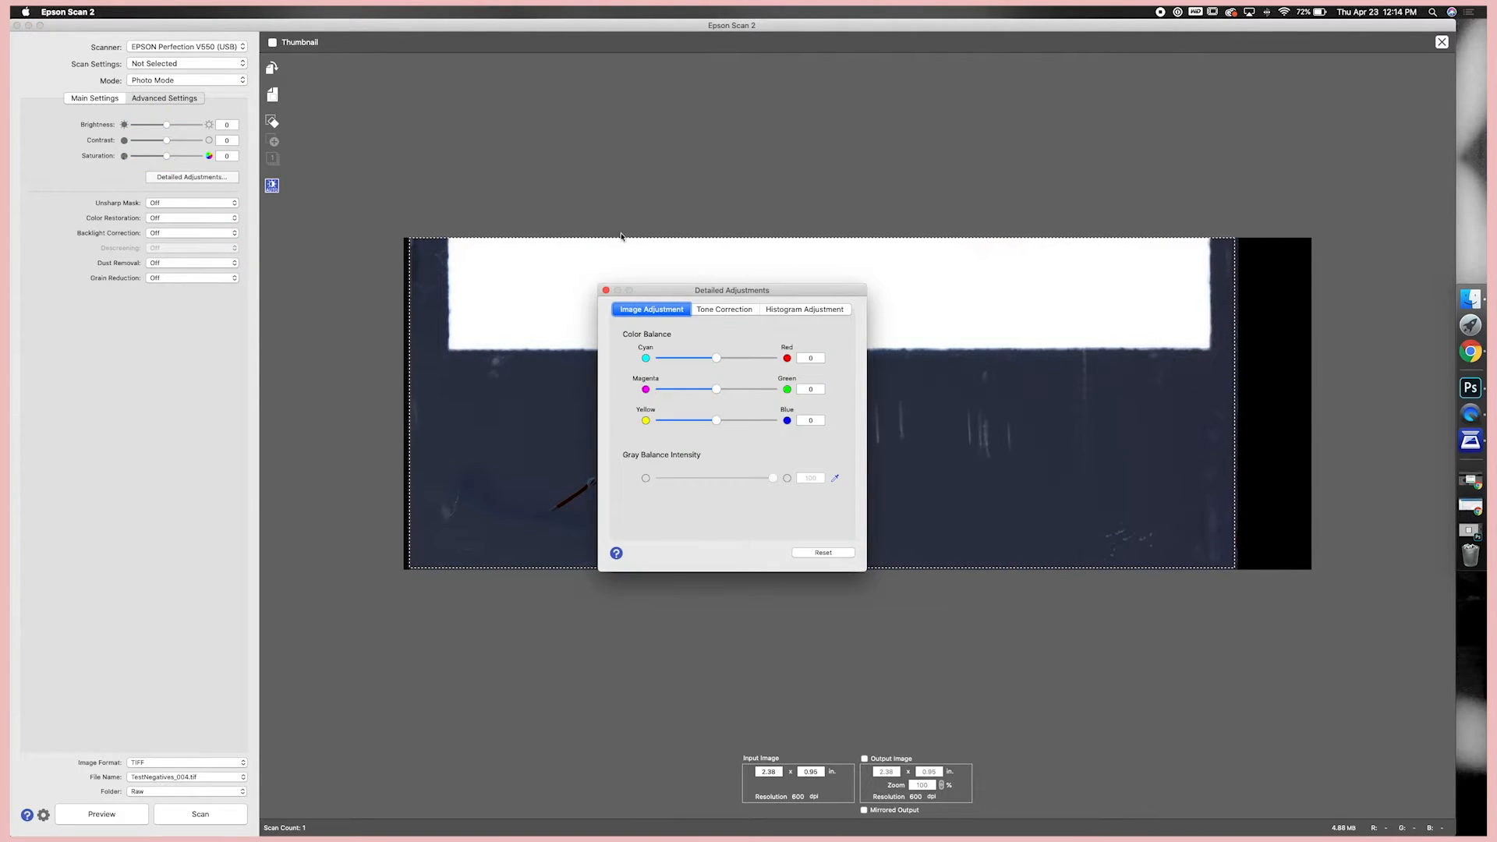
left_click_drag(737, 288, 209, 288)
left_click(277, 305)
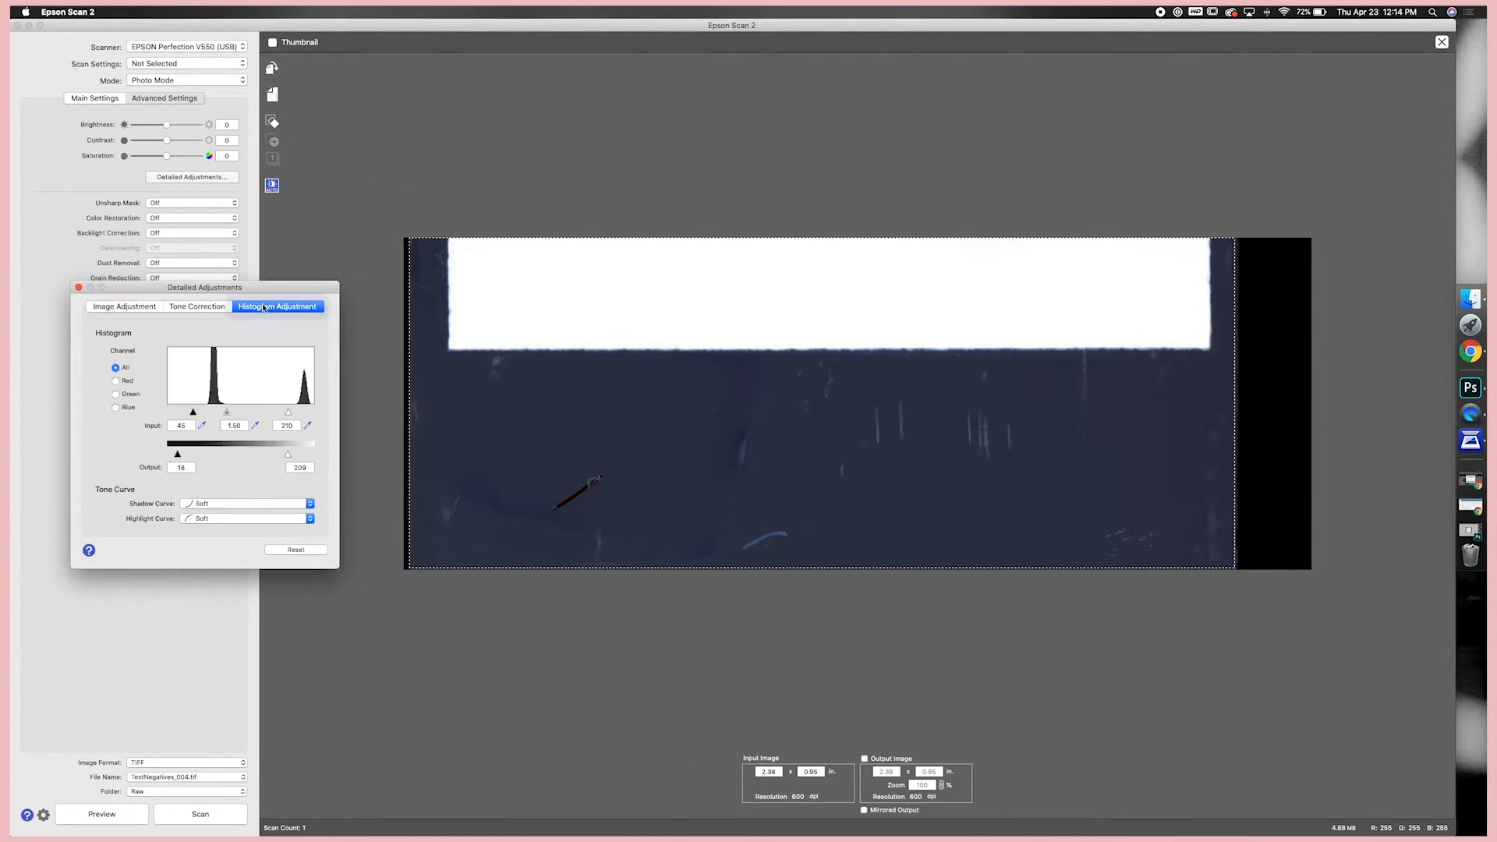
left_click(196, 414)
left_click_drag(198, 415, 290, 415)
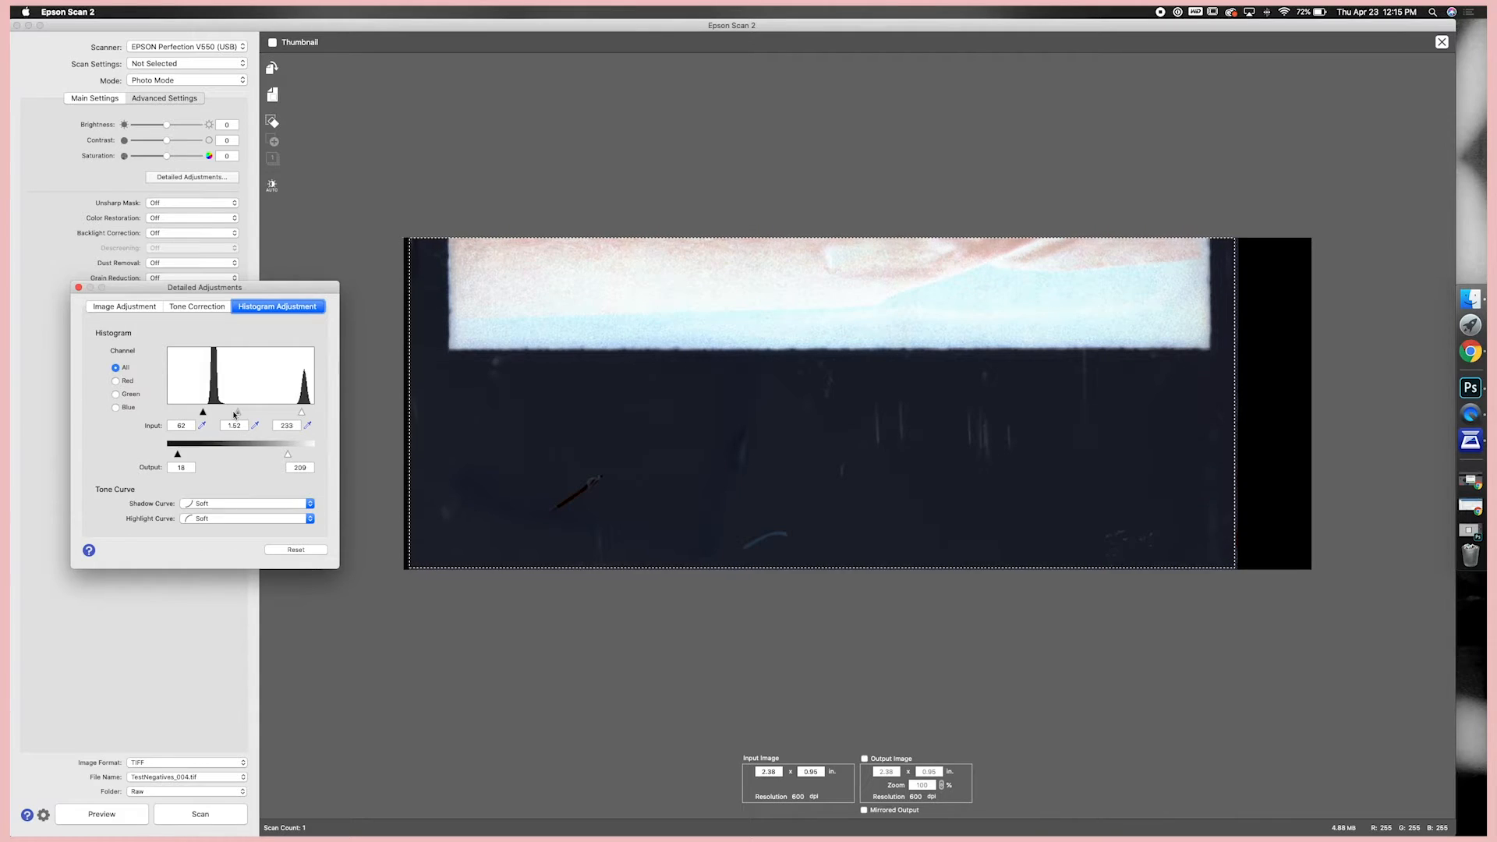
left_click(228, 611)
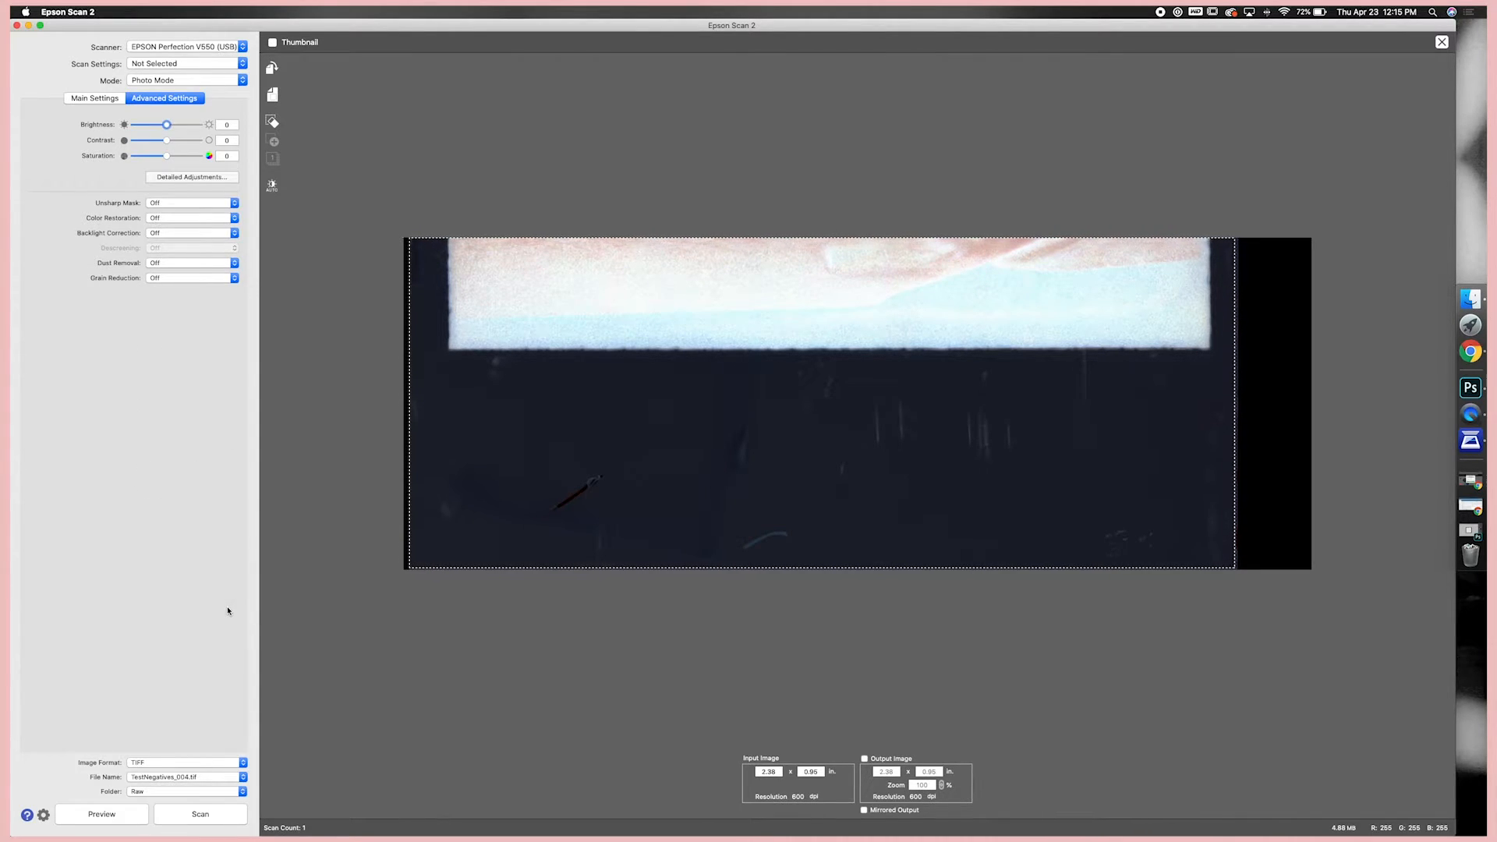
left_click(208, 815)
Set the image type to 16-bit Grayscale and the document type to B&W Negative Film, discarding the old preview, and run a new preview scan.
left_click(103, 105)
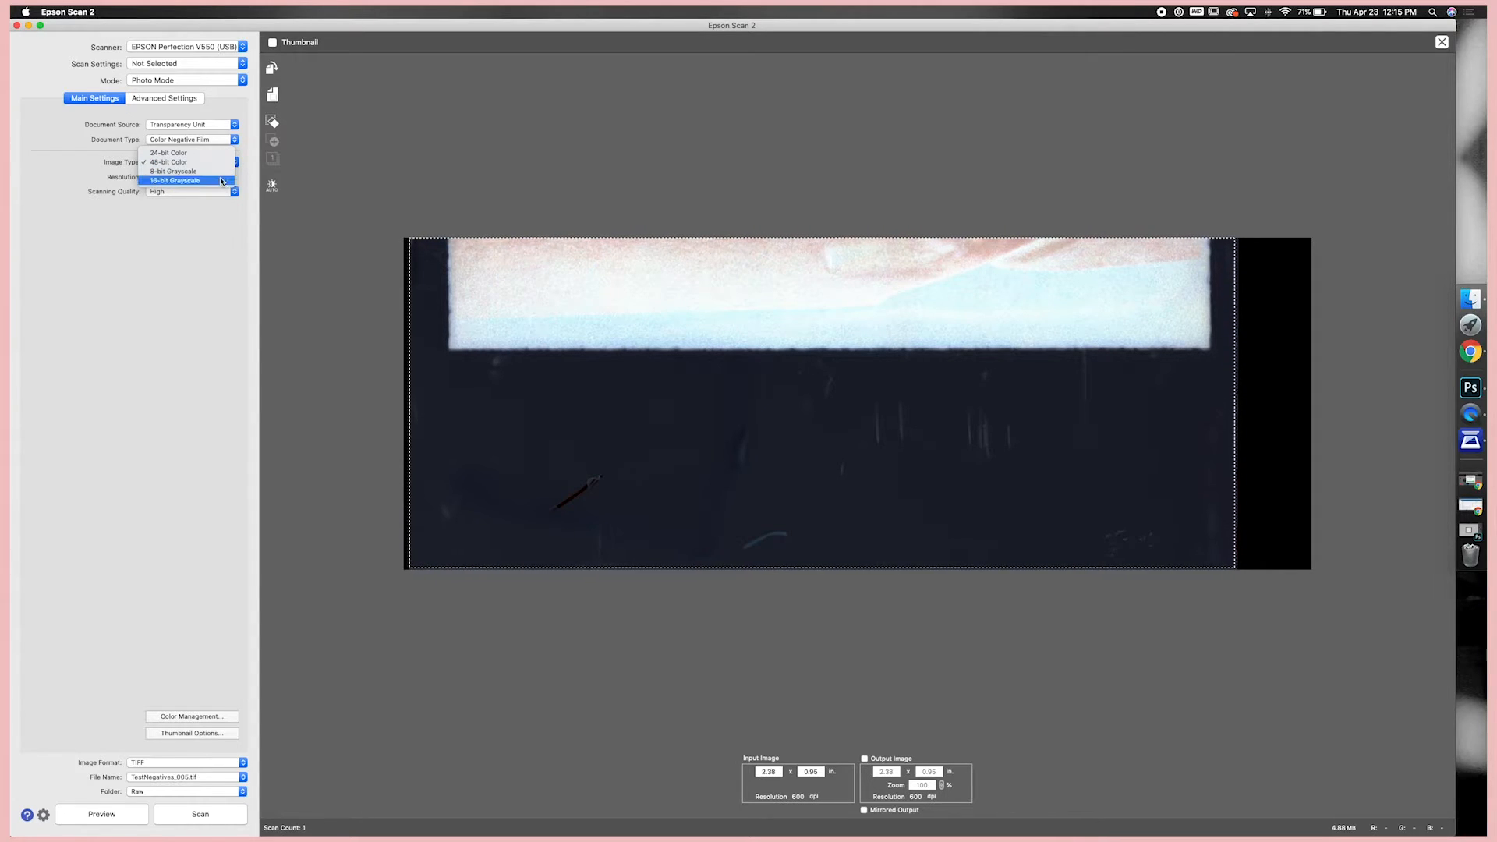
left_click(206, 141)
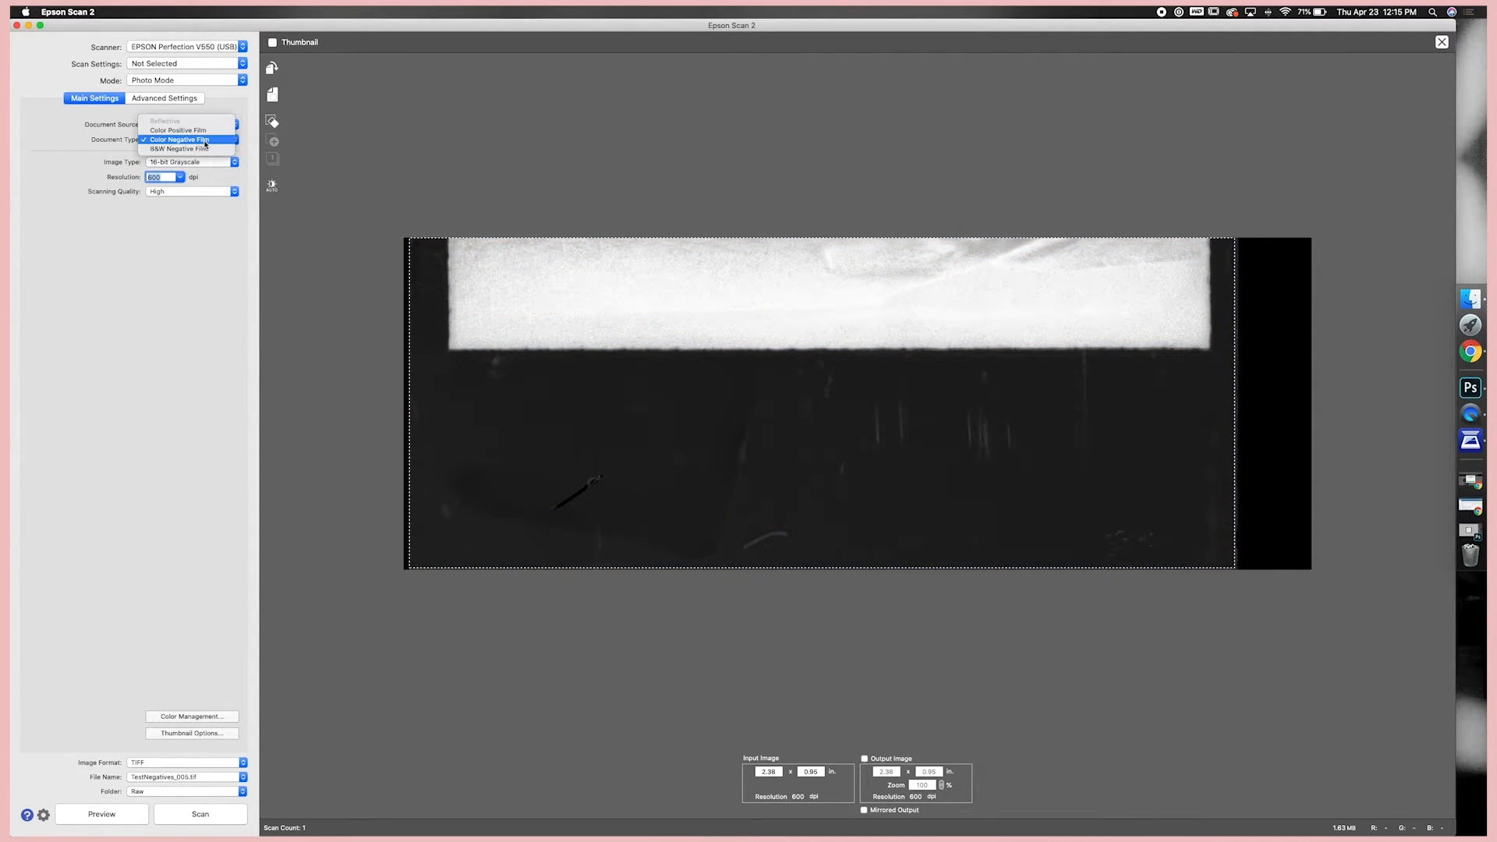
left_click(205, 149)
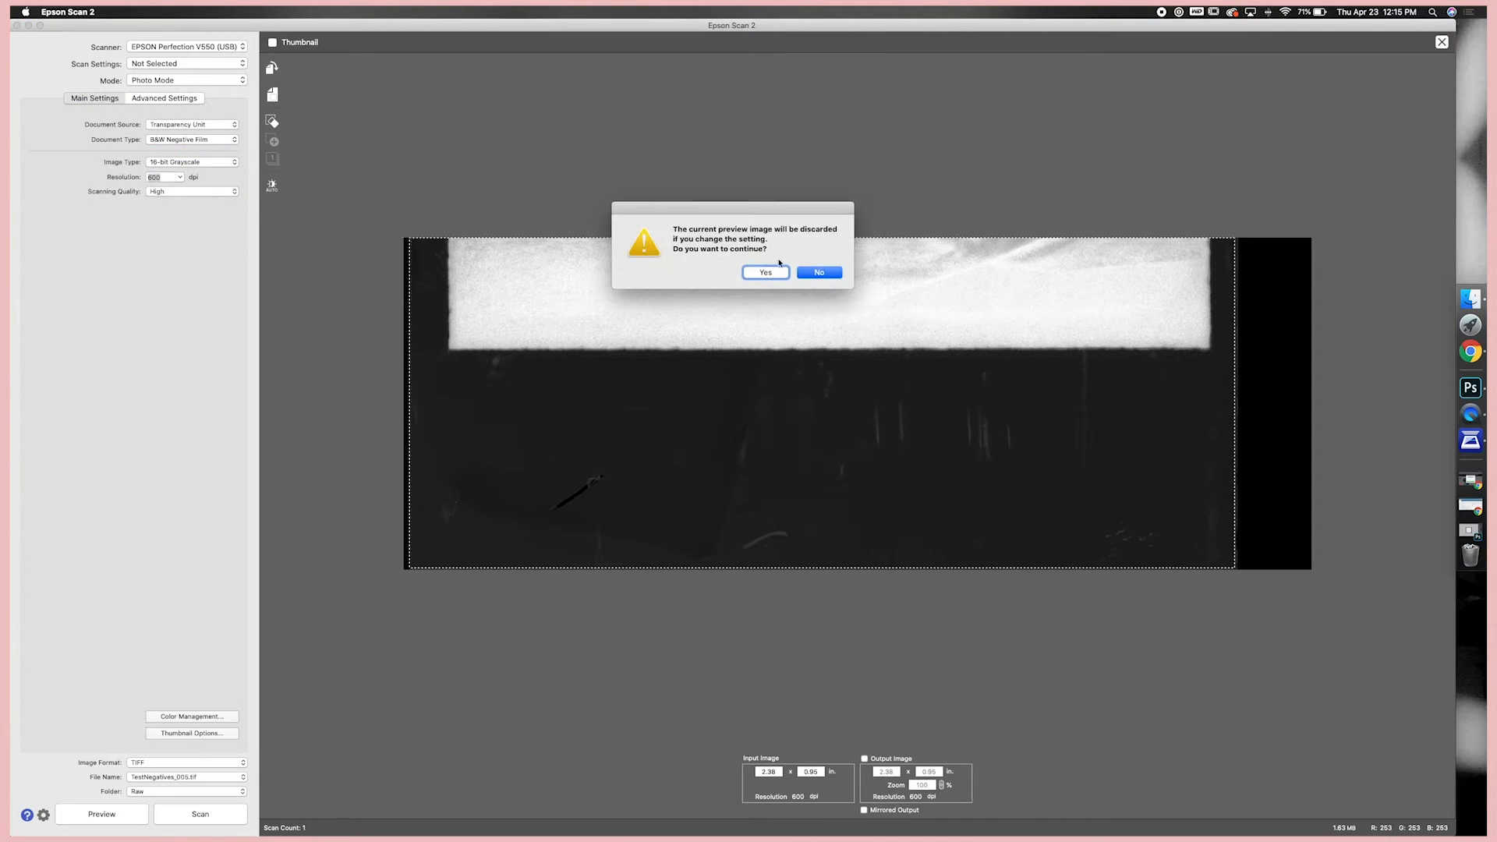
left_click(780, 274)
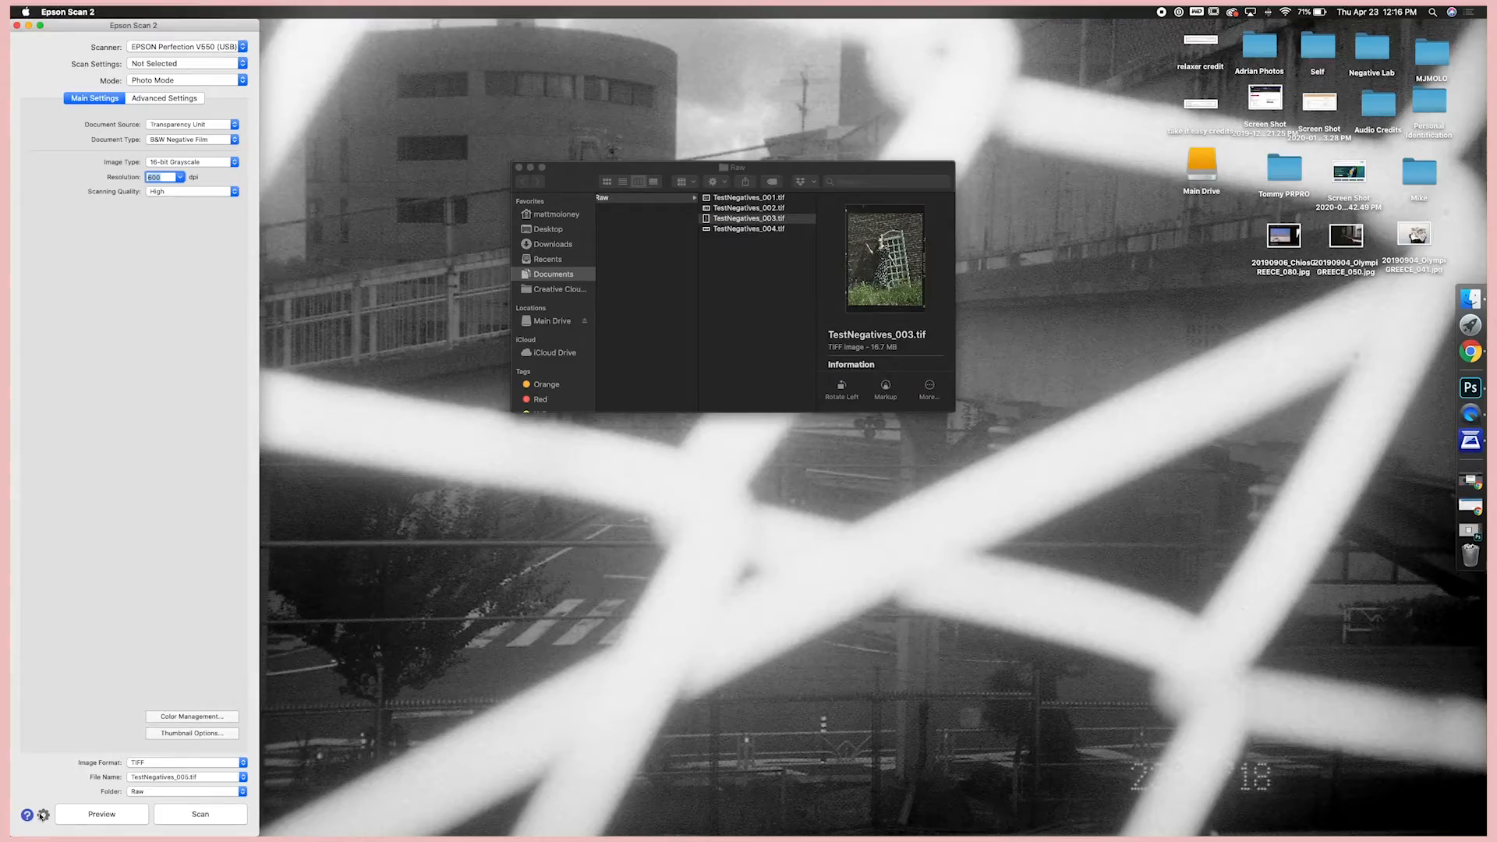
left_click(74, 821)
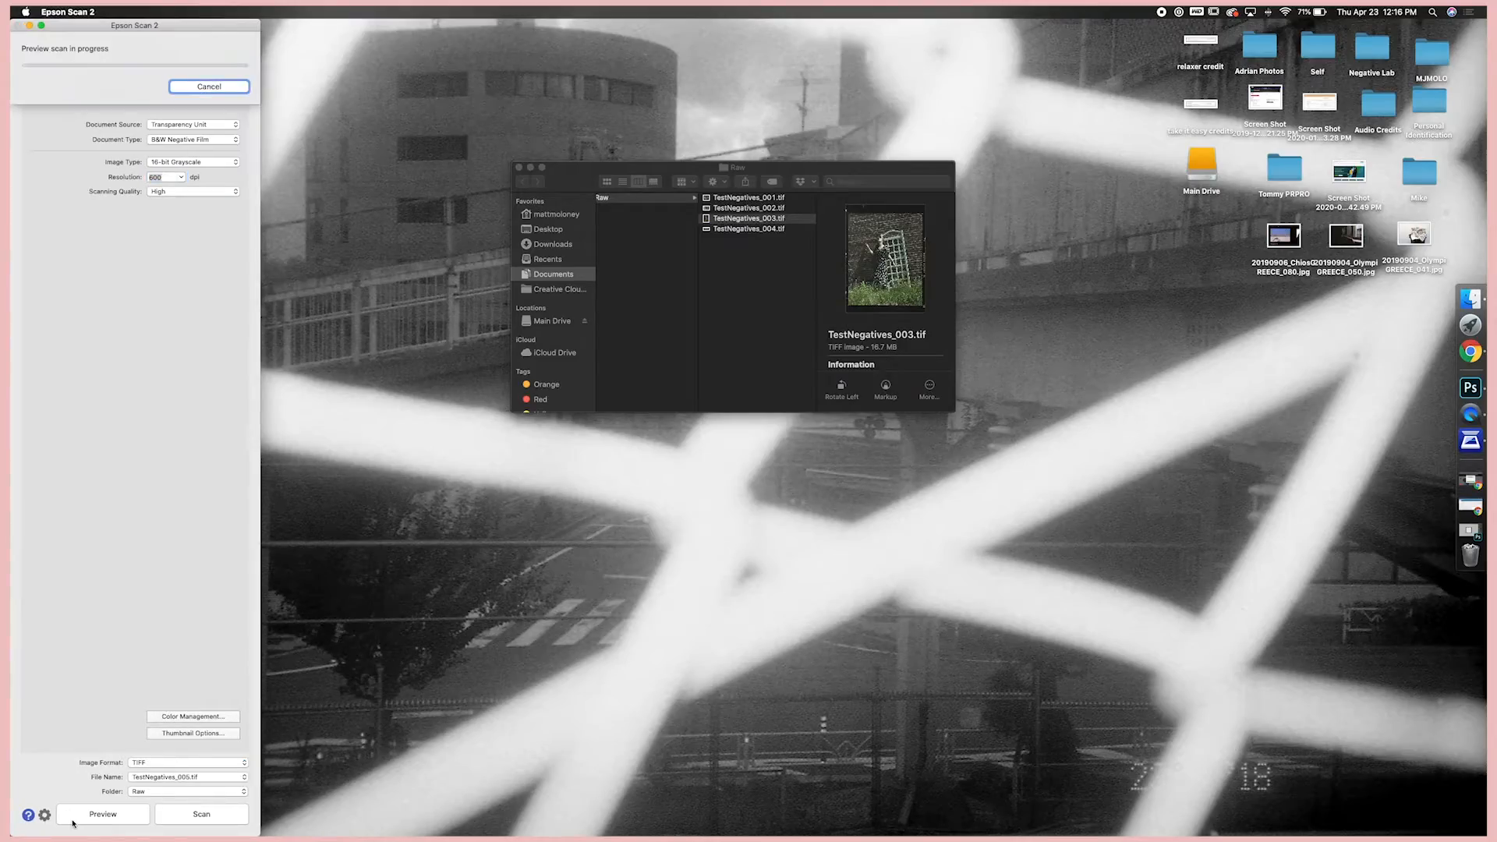
Open TestNegatives_004.tif from the Raw folder to check the scan, and quit Preview.
double_click(783, 230)
key("super+w")
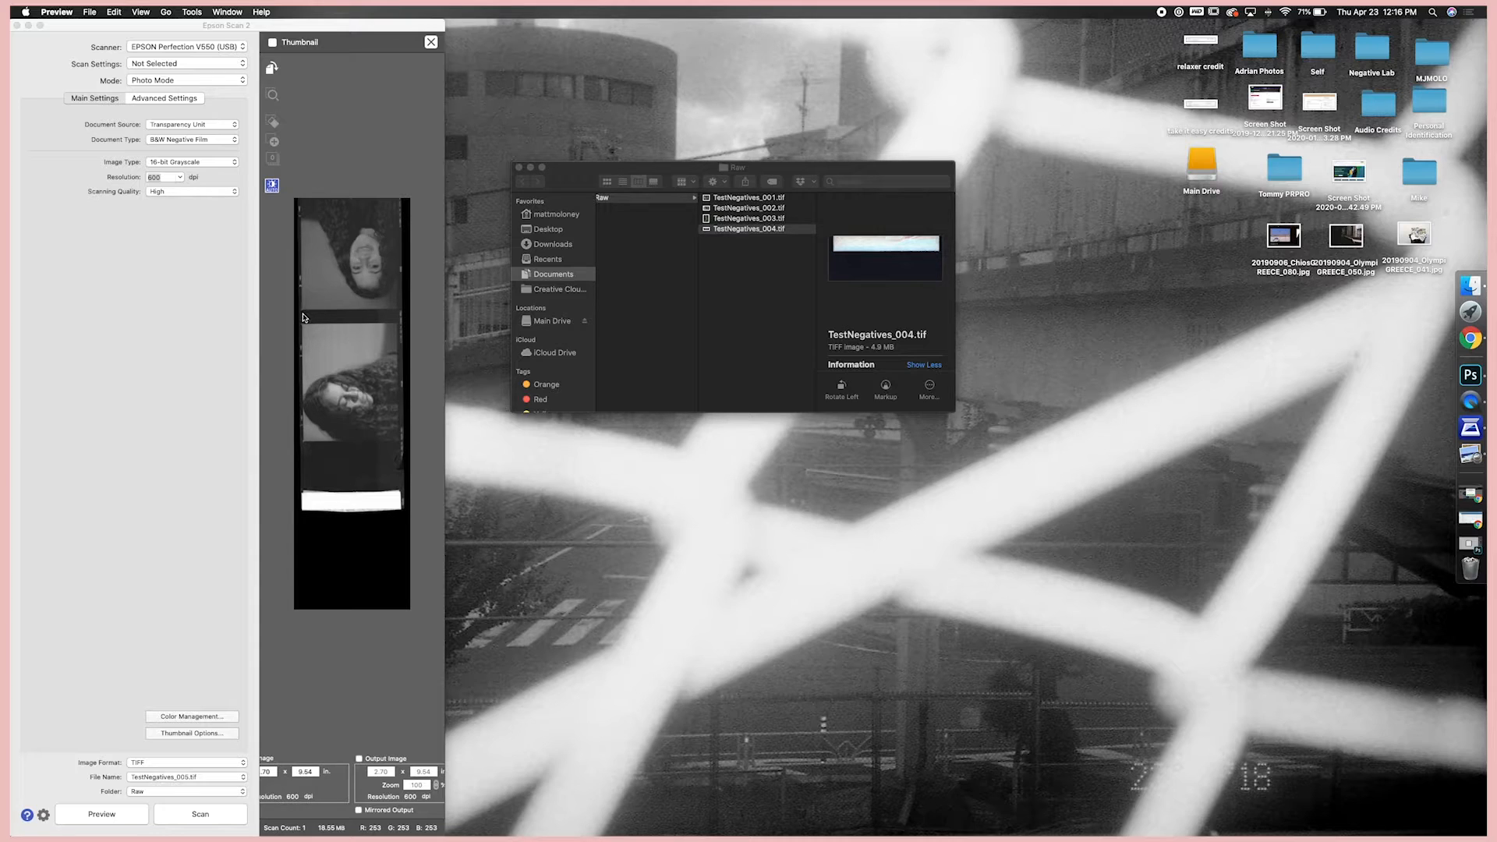
key("super+q")
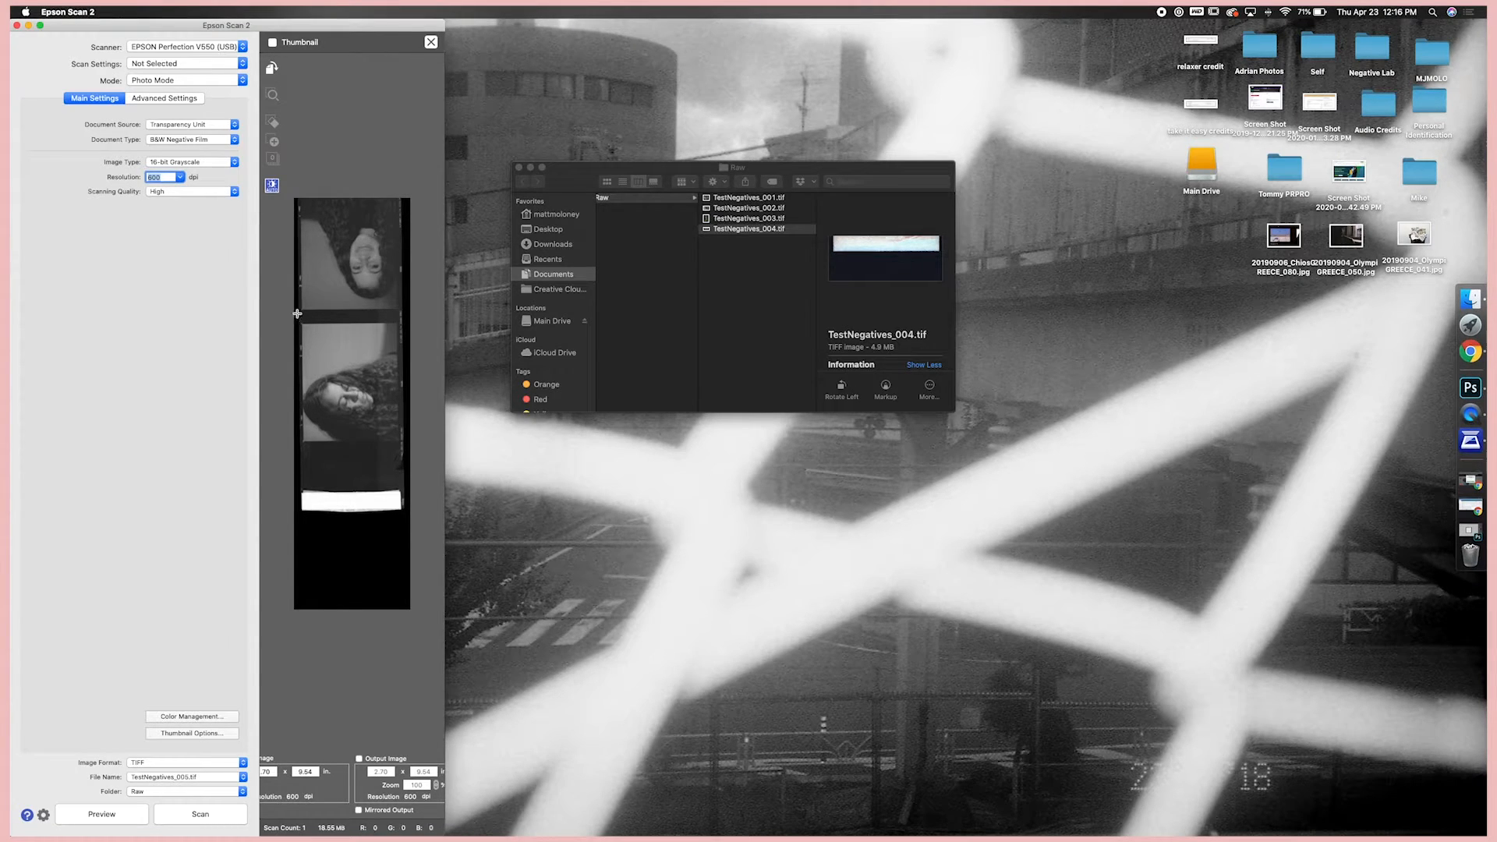
Widen the scan preview window, select the lower portrait frame at about 2.56 x 2.97 in, and rotate the preview 90 degrees clockwise.
left_click_drag(447, 94, 1454, 94)
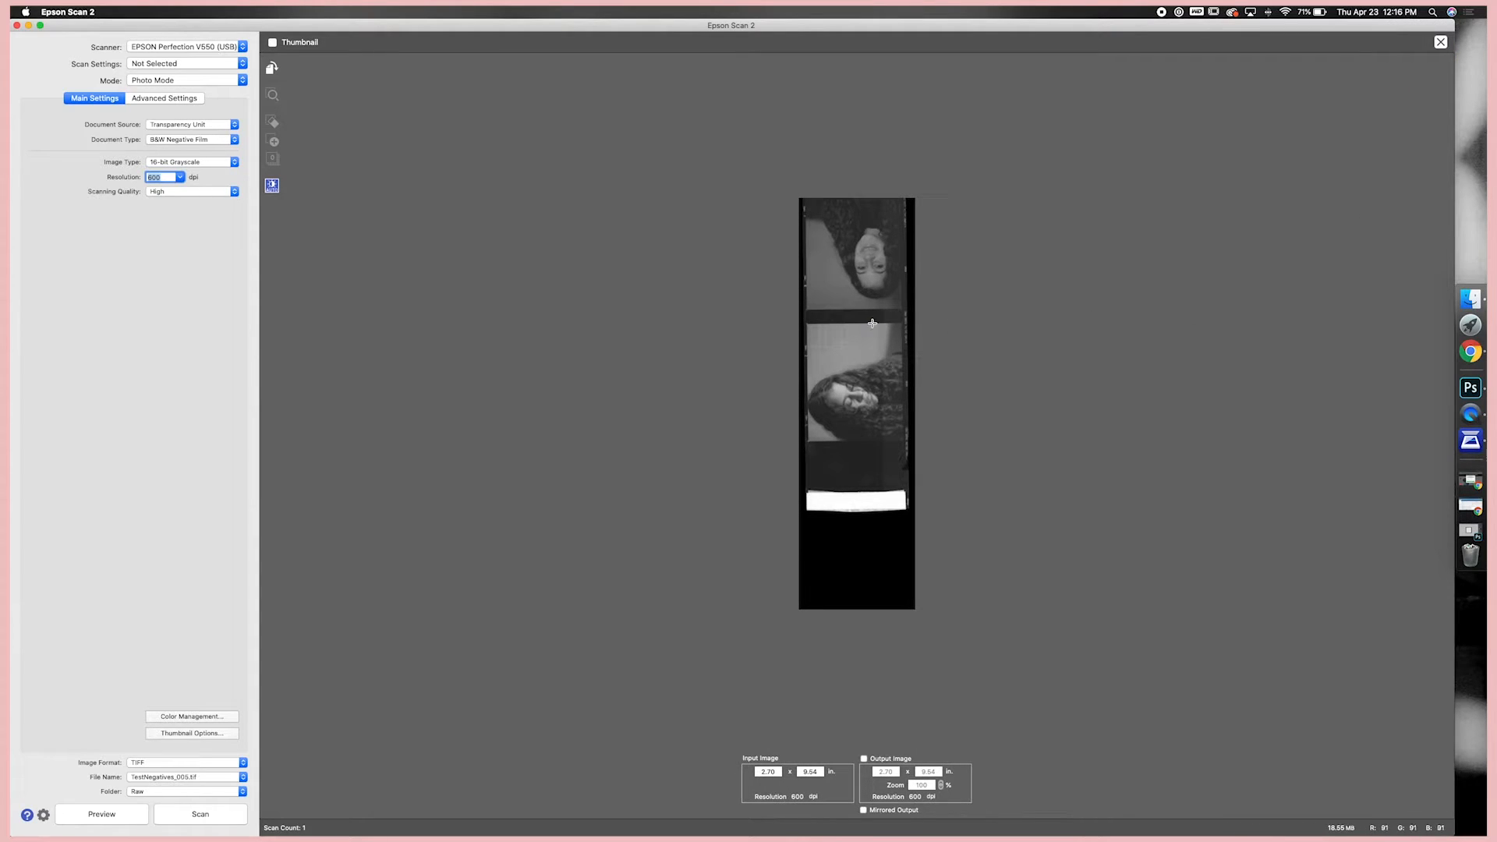
left_click_drag(801, 318, 910, 446)
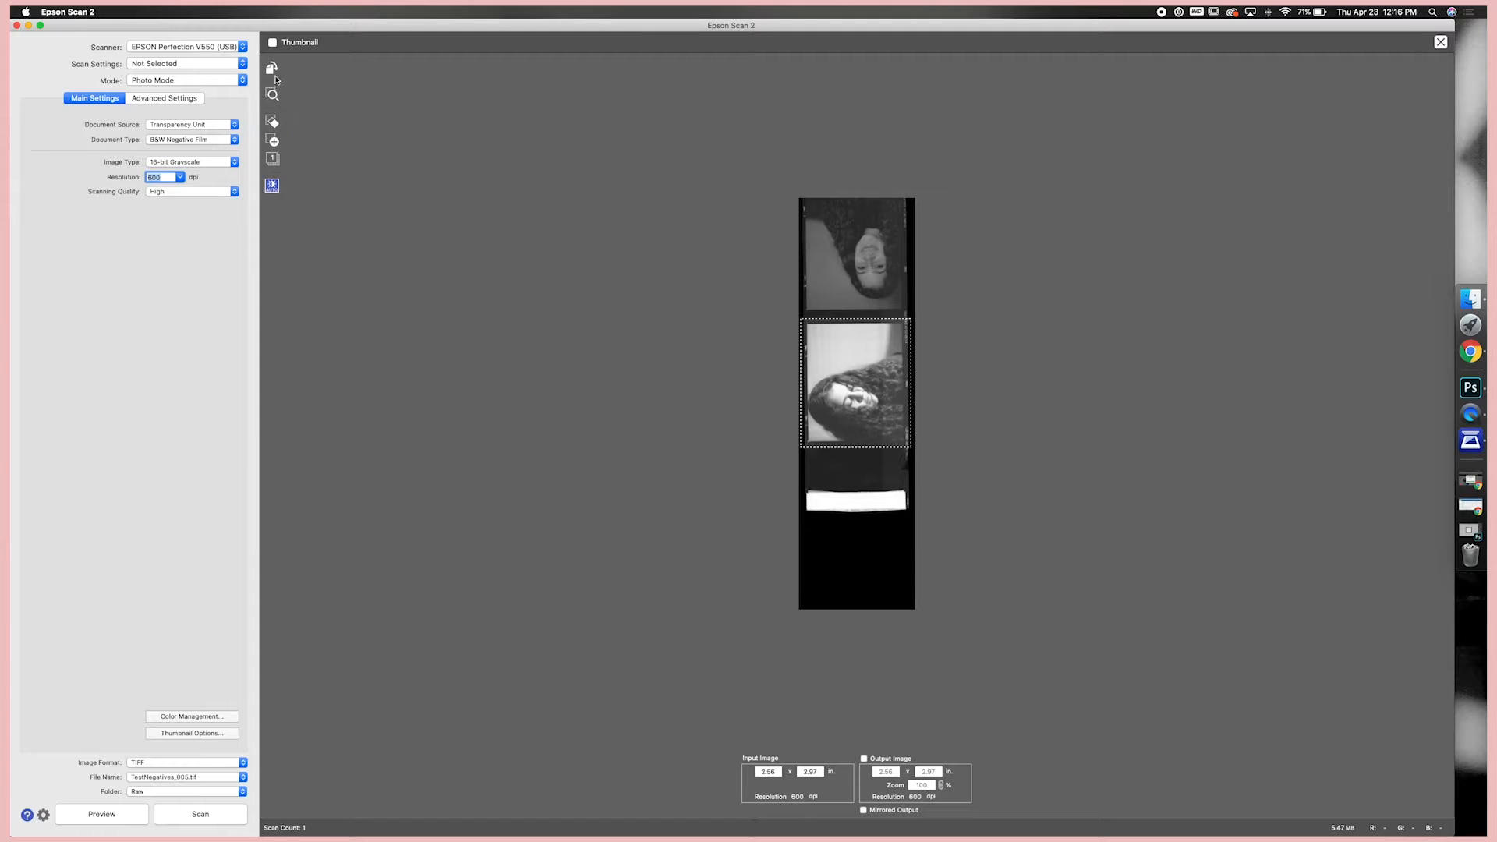
left_click(272, 69)
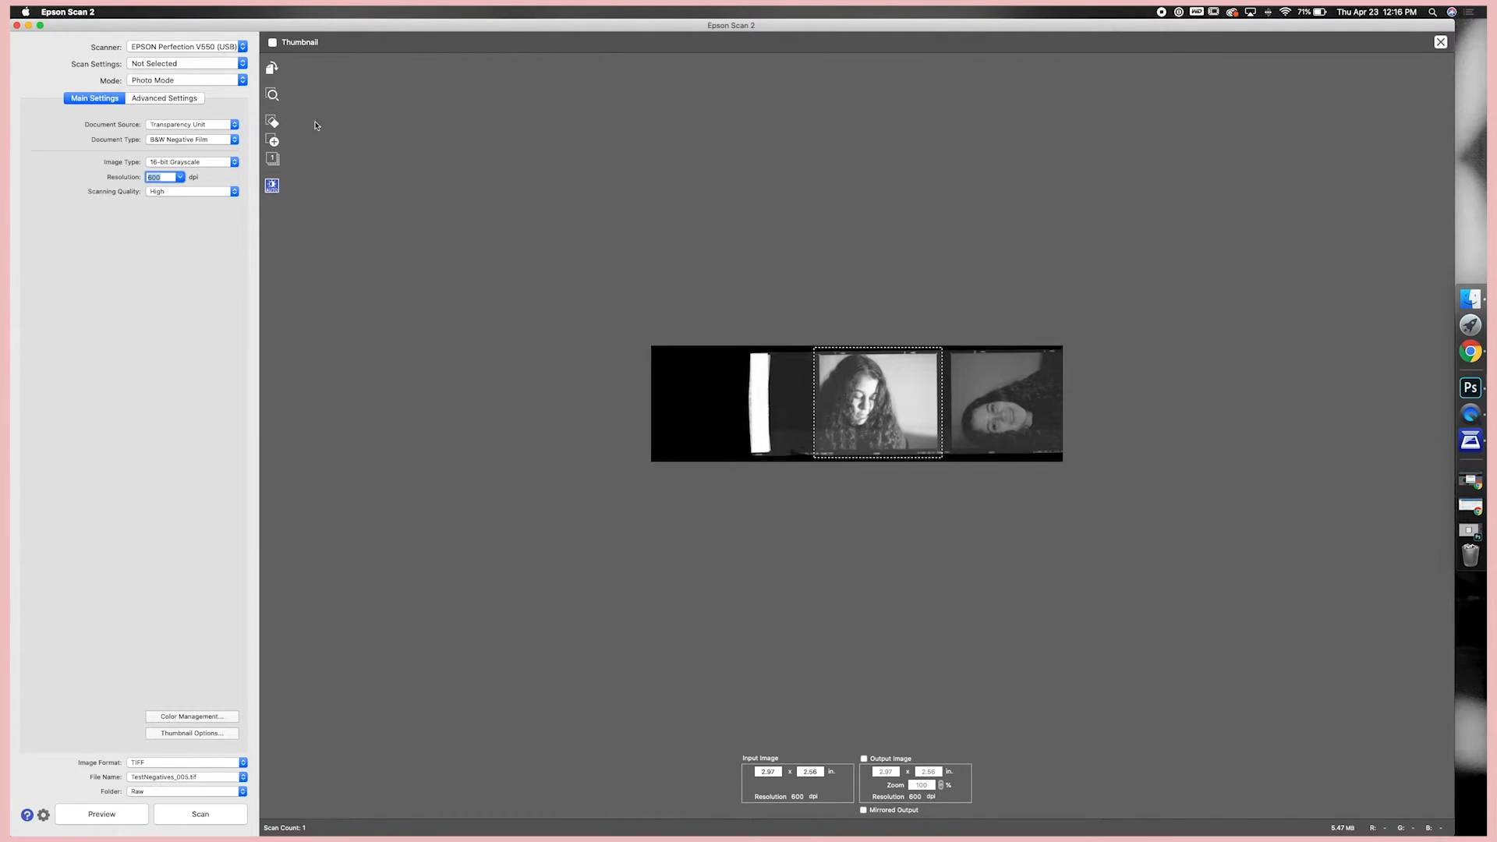
Enlarge the preview of the selected portrait frame and trim the selection to the film edges, about 2.97 x 2.41 in.
left_click(273, 95)
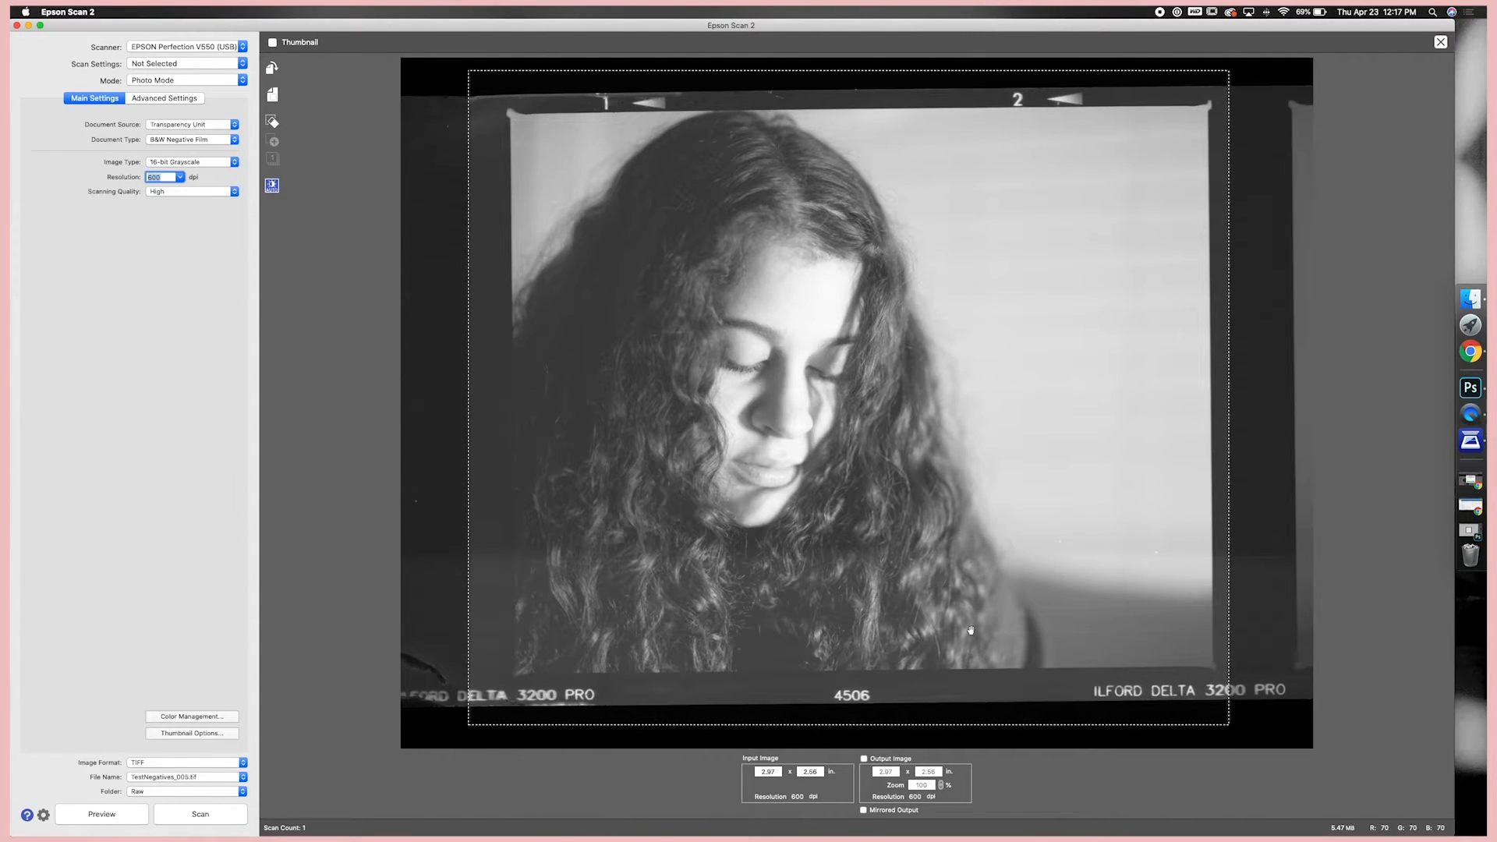
left_click_drag(964, 724, 968, 705)
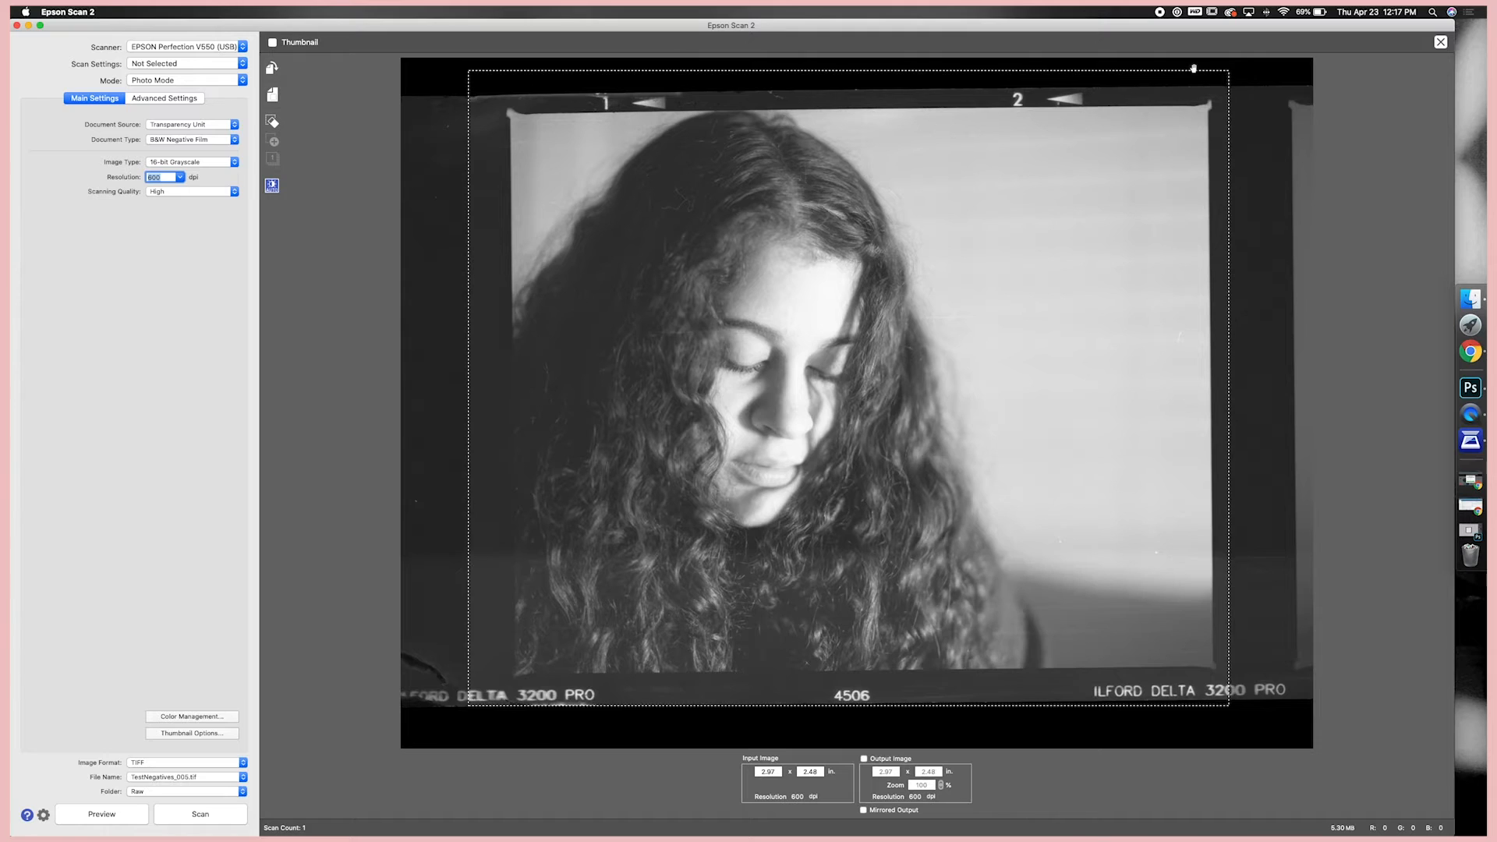
left_click_drag(1192, 69, 1192, 93)
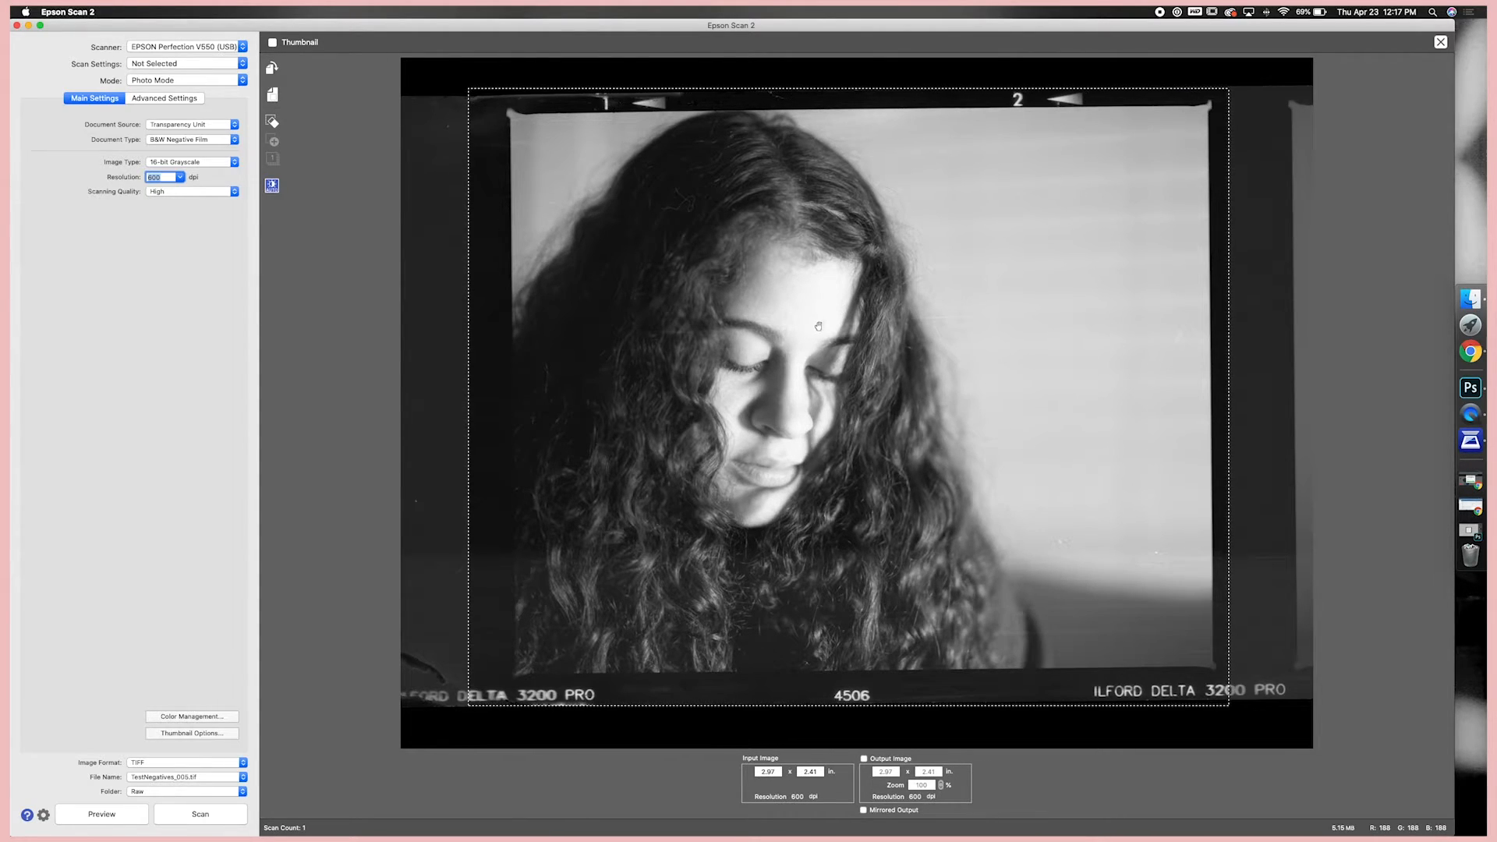
Set the portrait frame's histogram input levels to shadow 47, midtone 1.05 and highlight 197, and close the detailed adjustments.
left_click(165, 99)
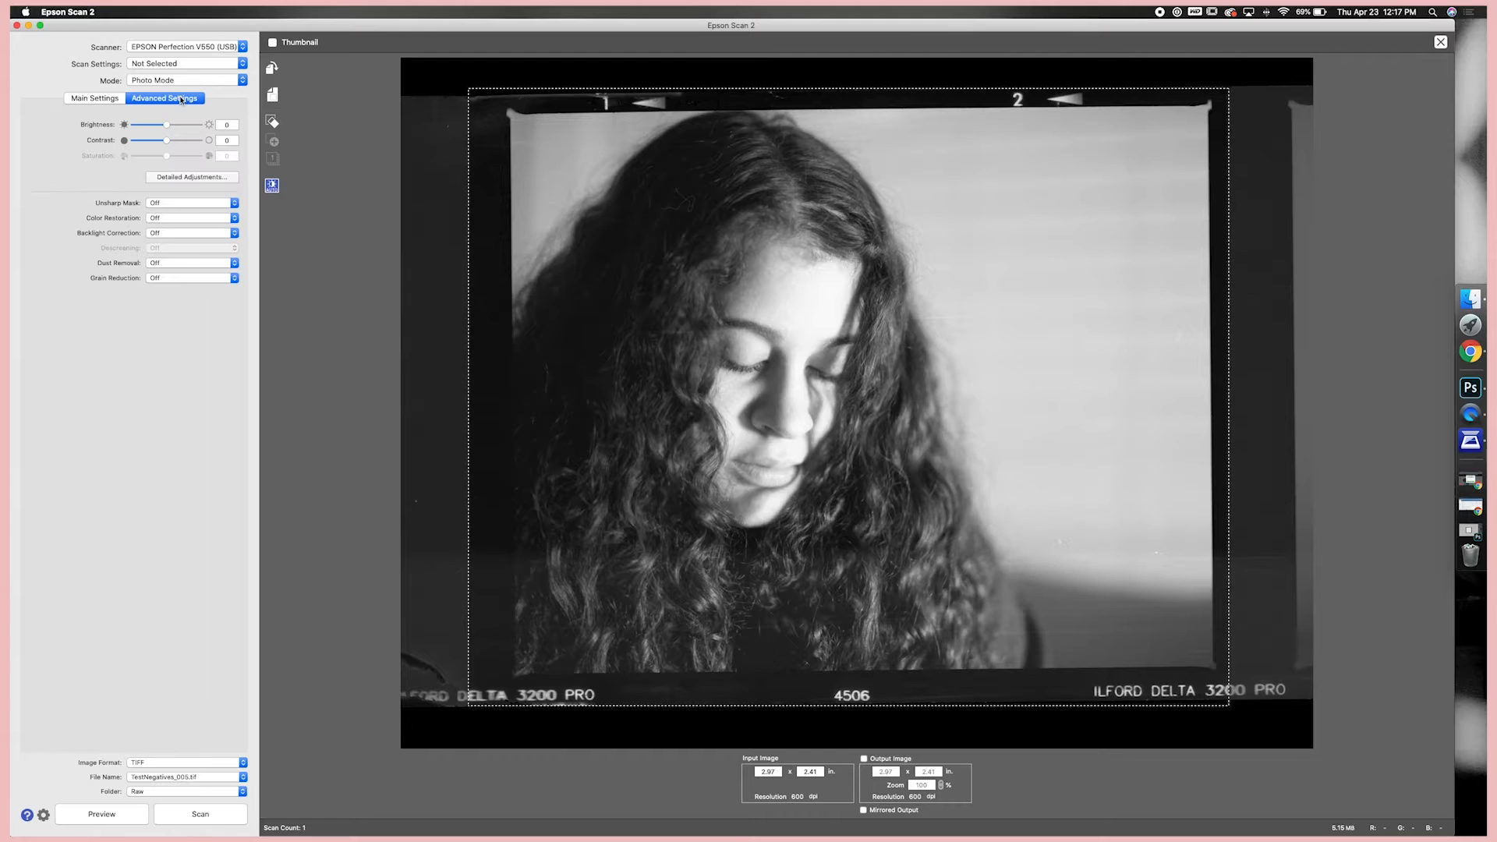
left_click(191, 177)
left_click_drag(735, 296, 242, 294)
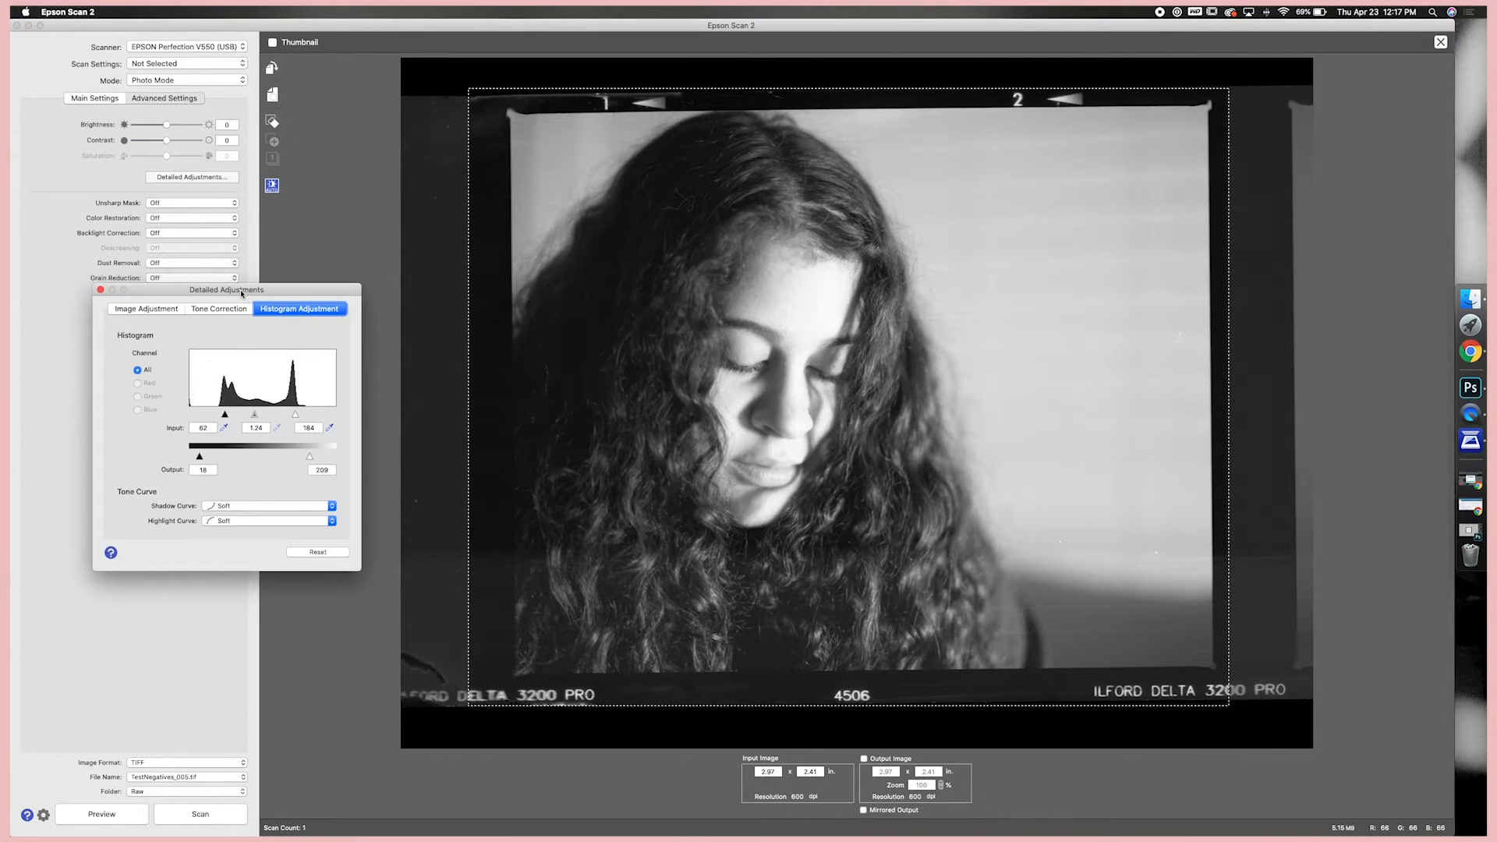
left_click_drag(225, 416, 304, 417)
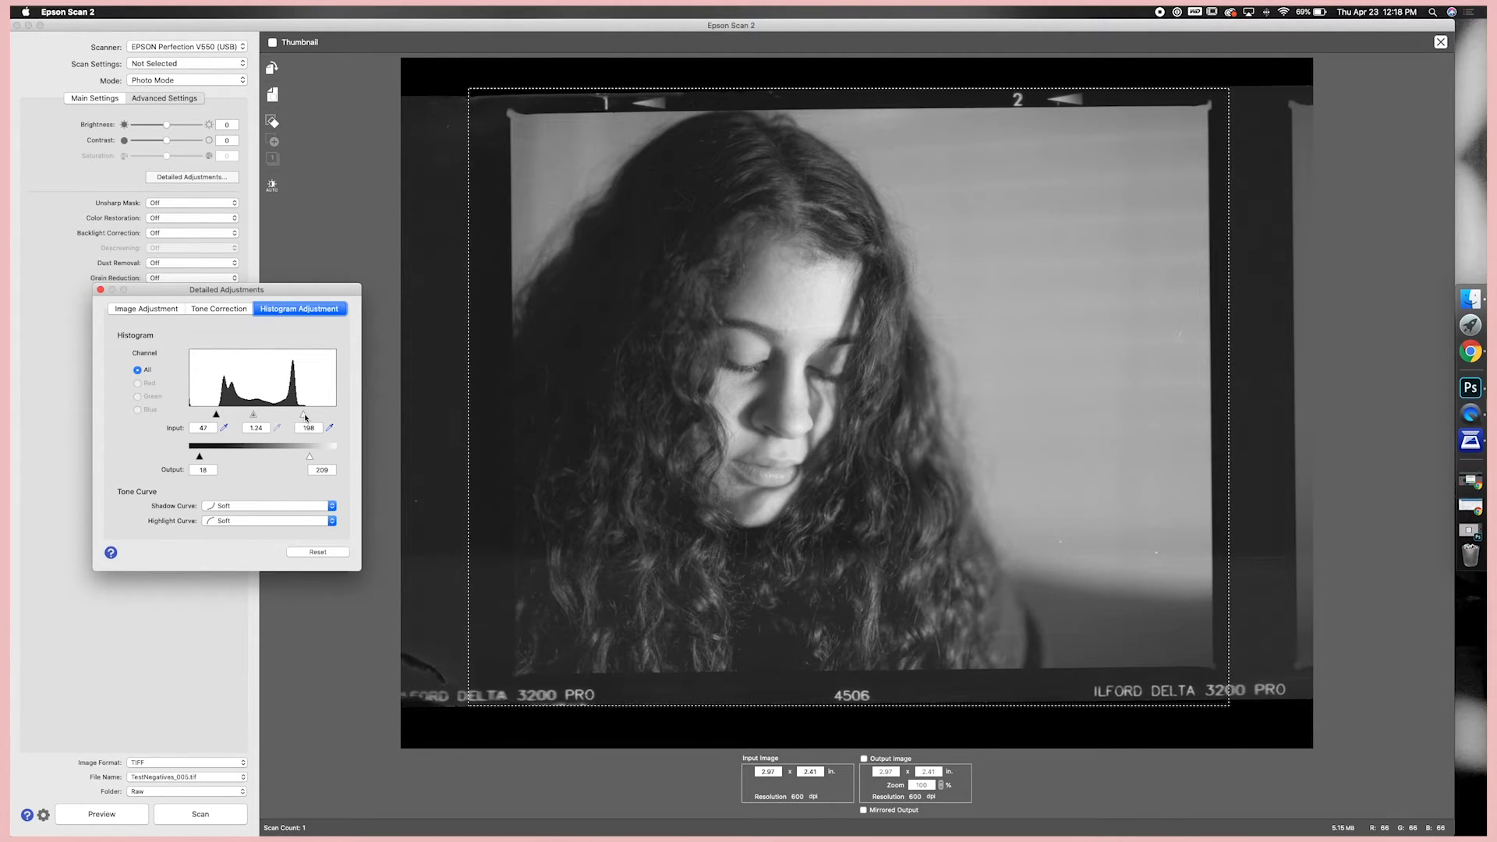
left_click_drag(305, 417, 298, 417)
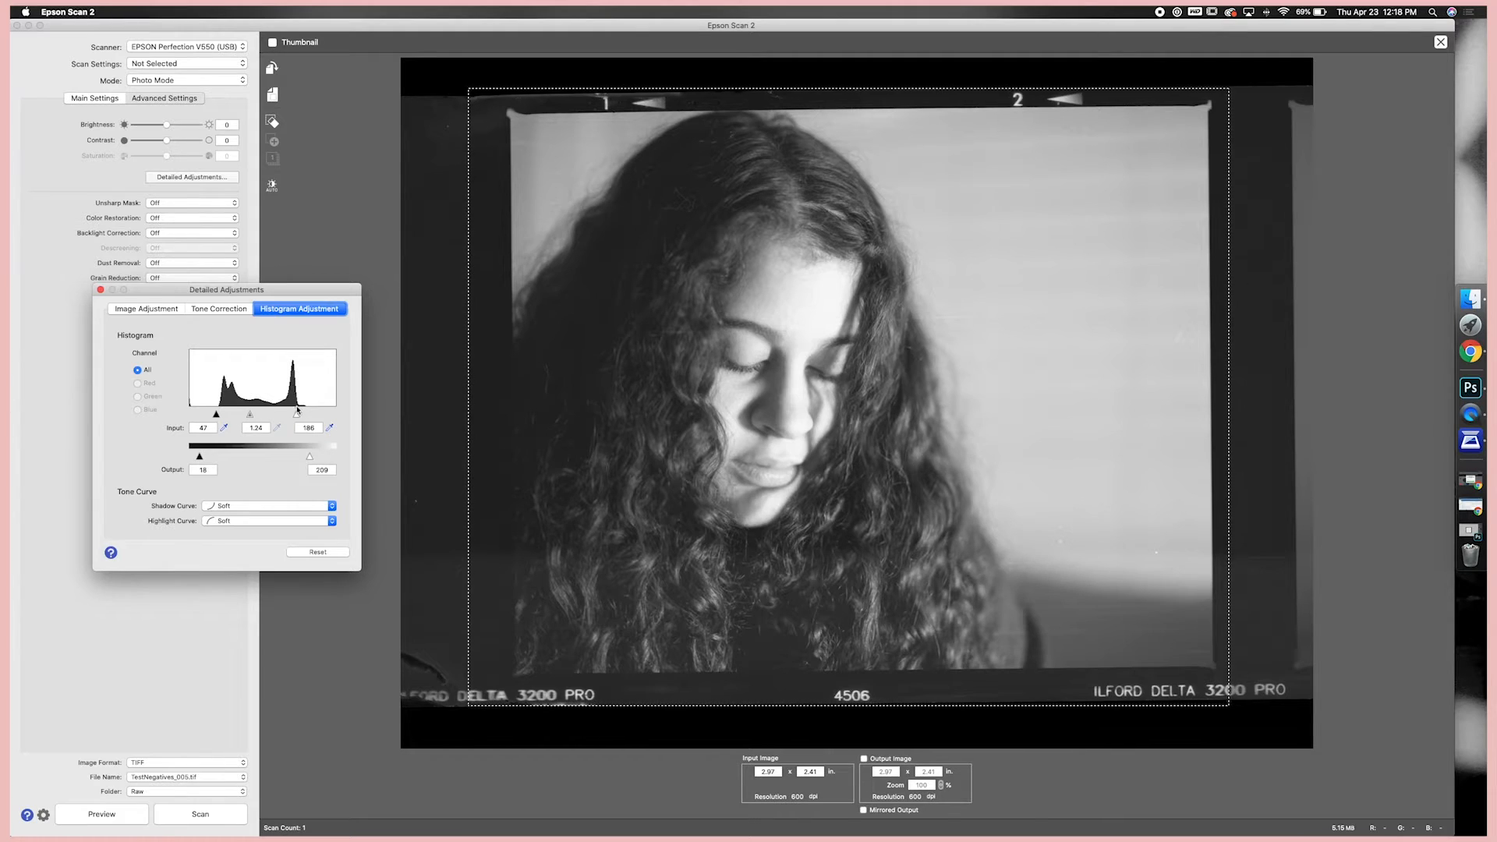
left_click_drag(298, 417, 304, 418)
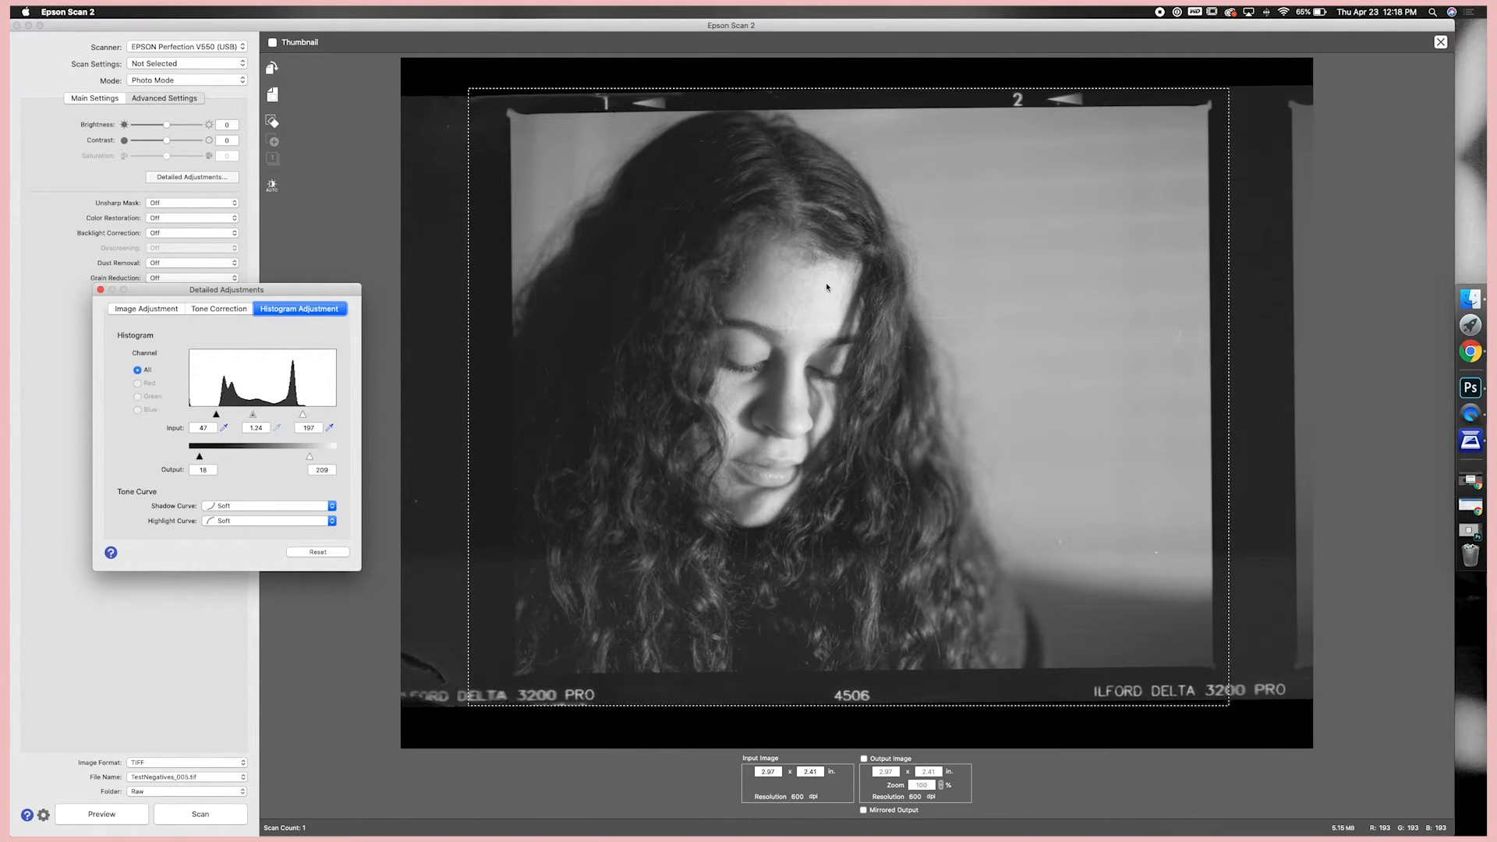
left_click_drag(253, 419, 259, 418)
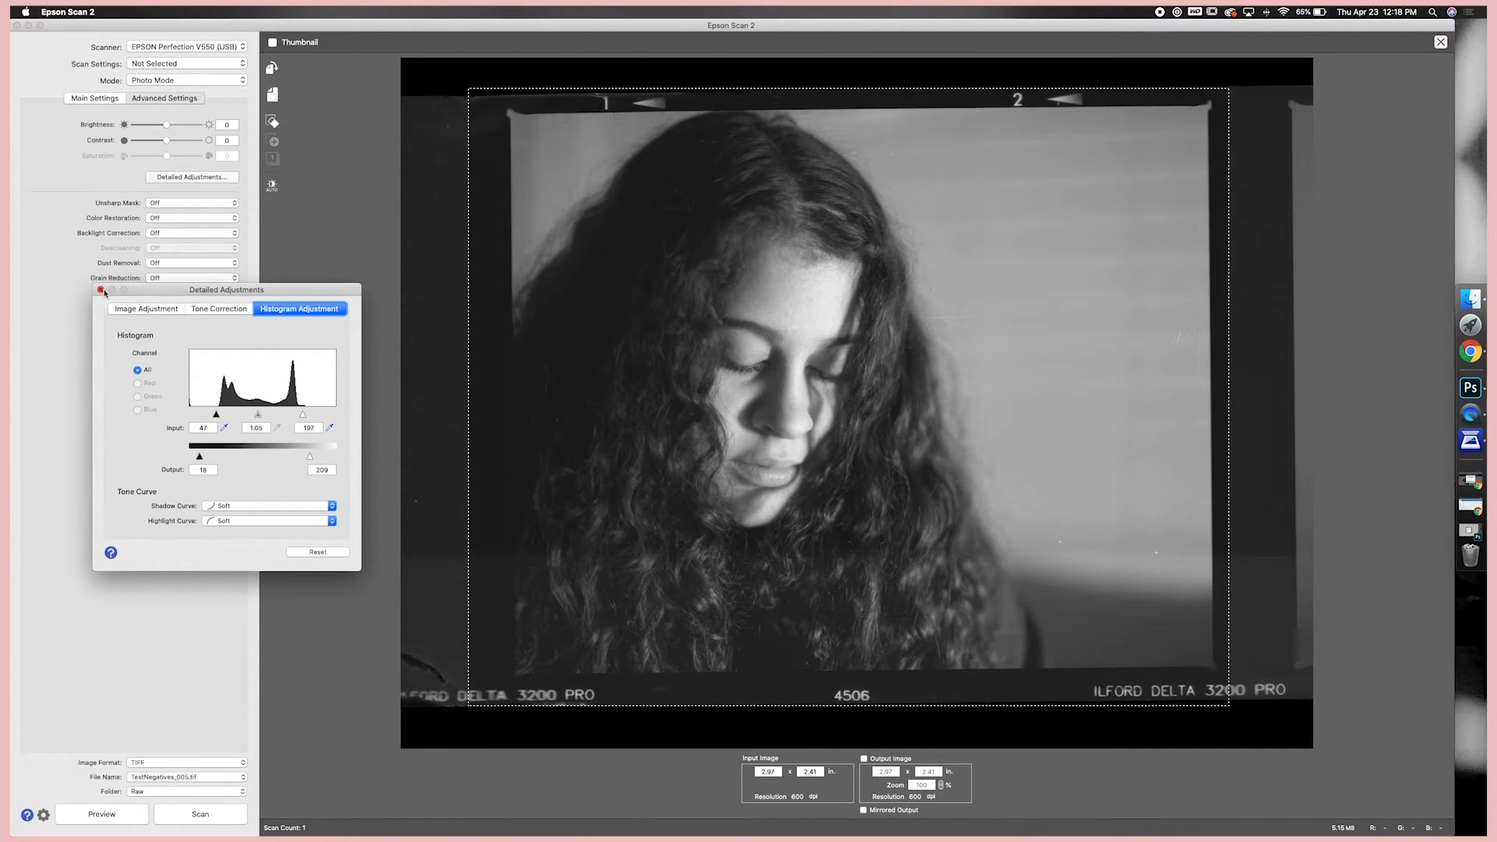
left_click(100, 289)
Scan the black-and-white portrait frame and open TestNegatives_005.tif from the Raw folder in Preview.
left_click(207, 823)
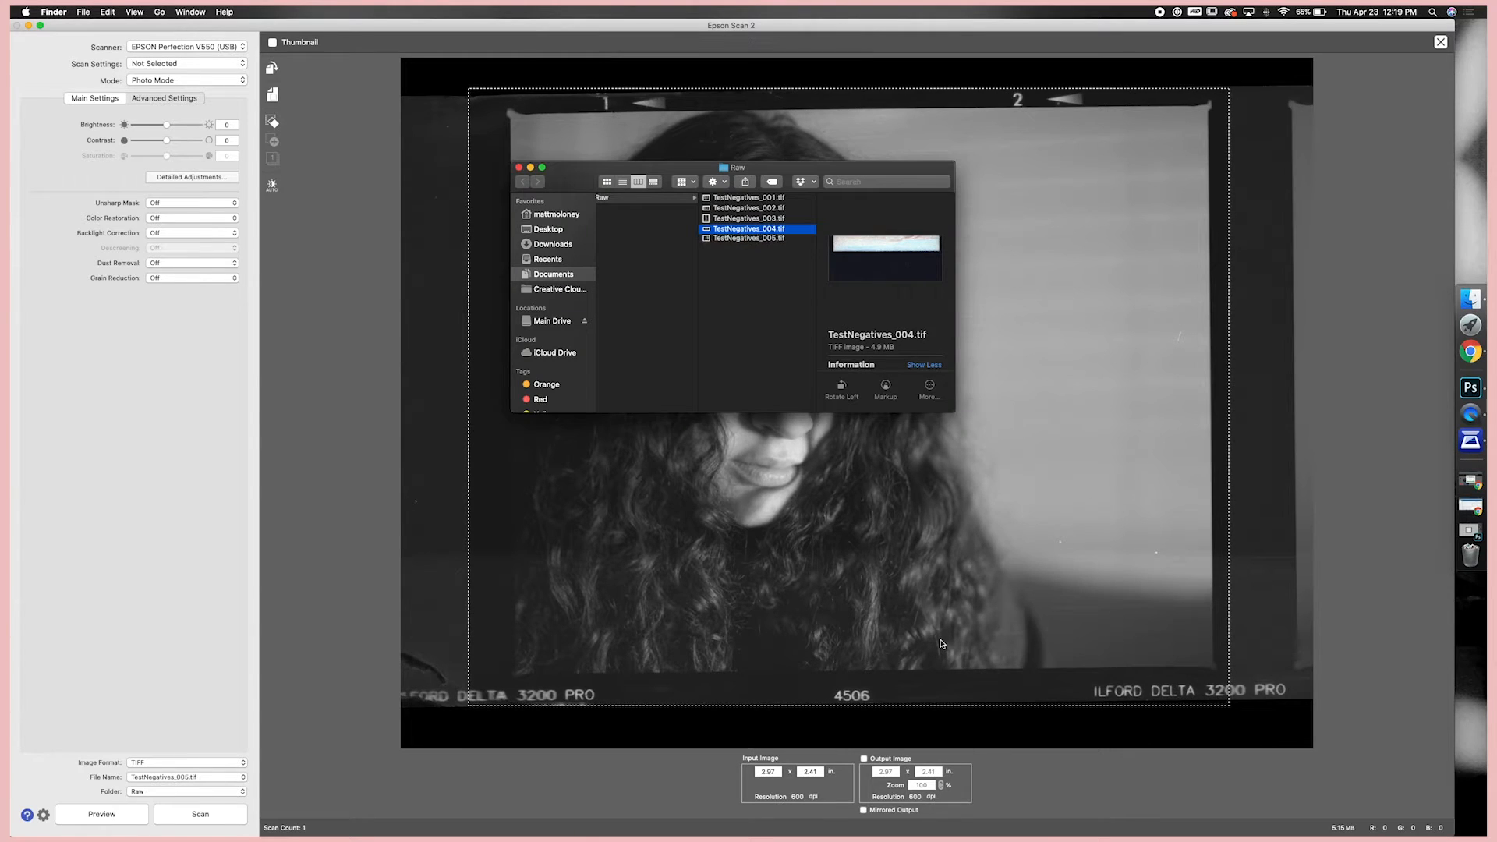
double_click(769, 239)
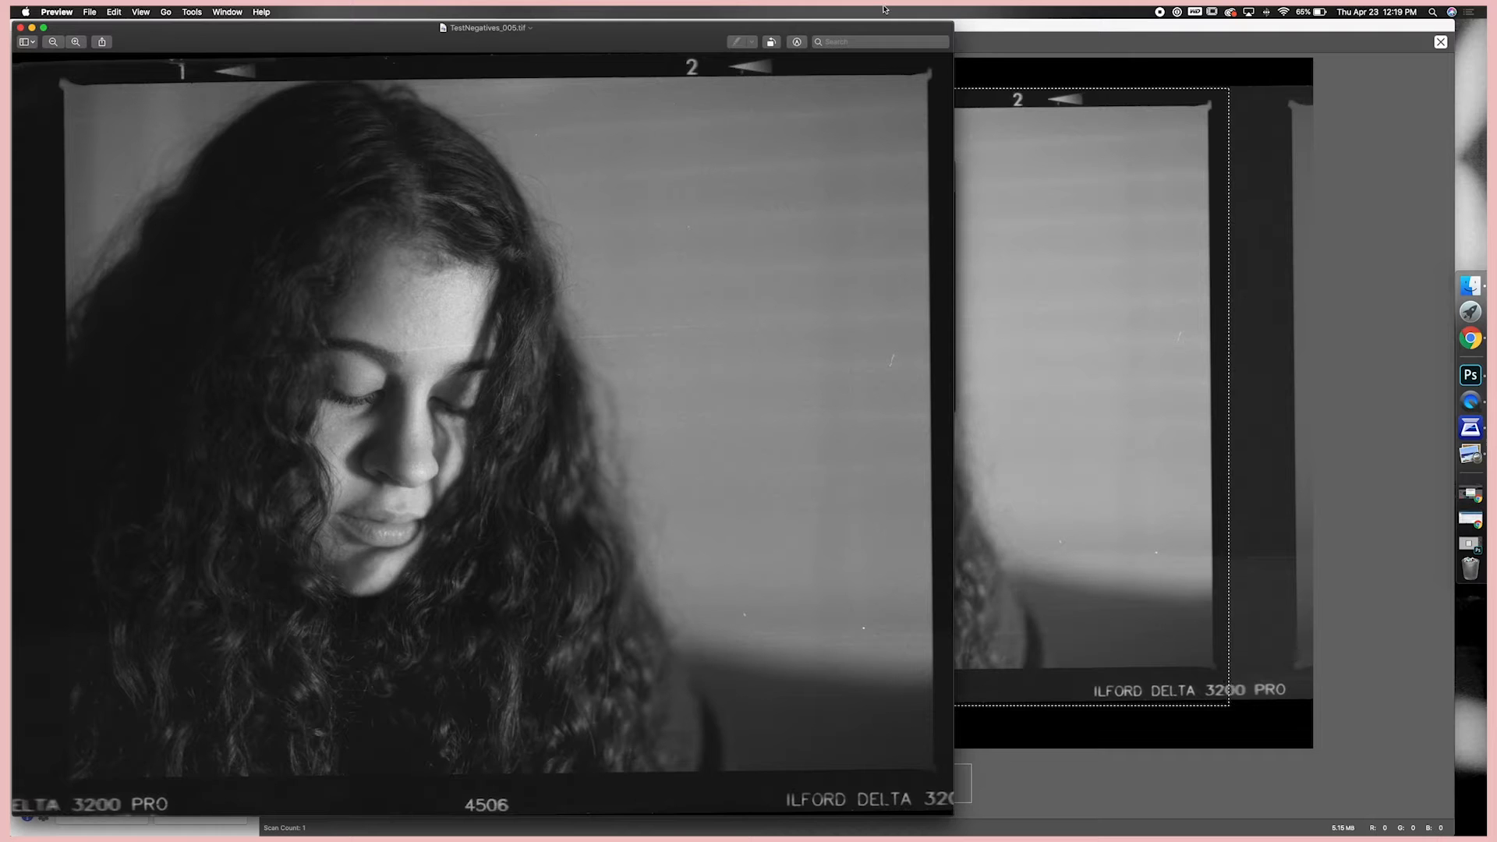
Widen the TestNegatives_005.tif window, inspect the scanned portrait at reduced and enlarged size, close it and return to Epson Scan 2.
left_click_drag(953, 22, 1244, 14)
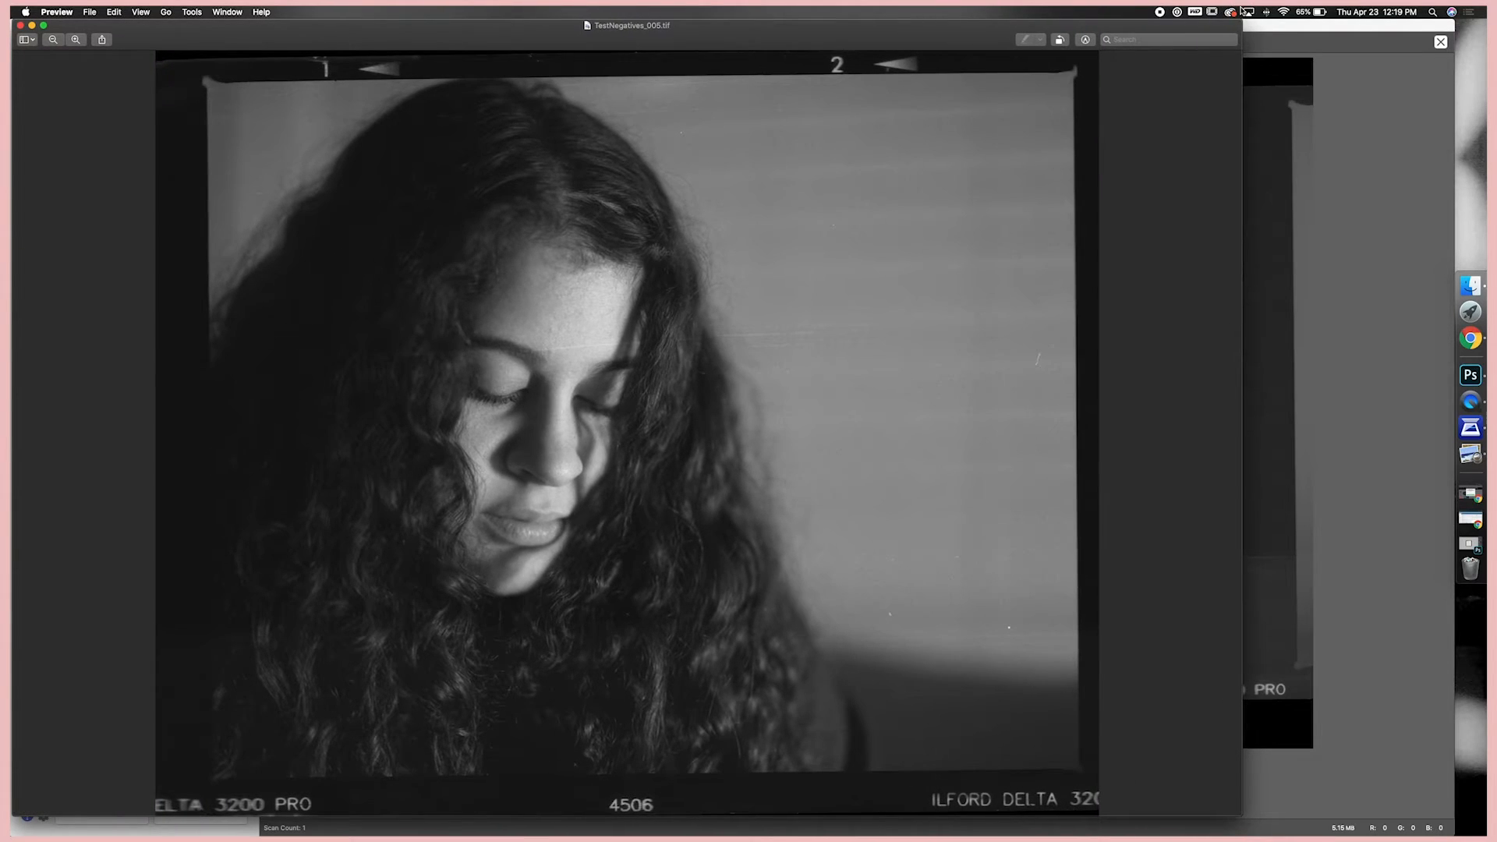
scroll(695, 311, "down", 3)
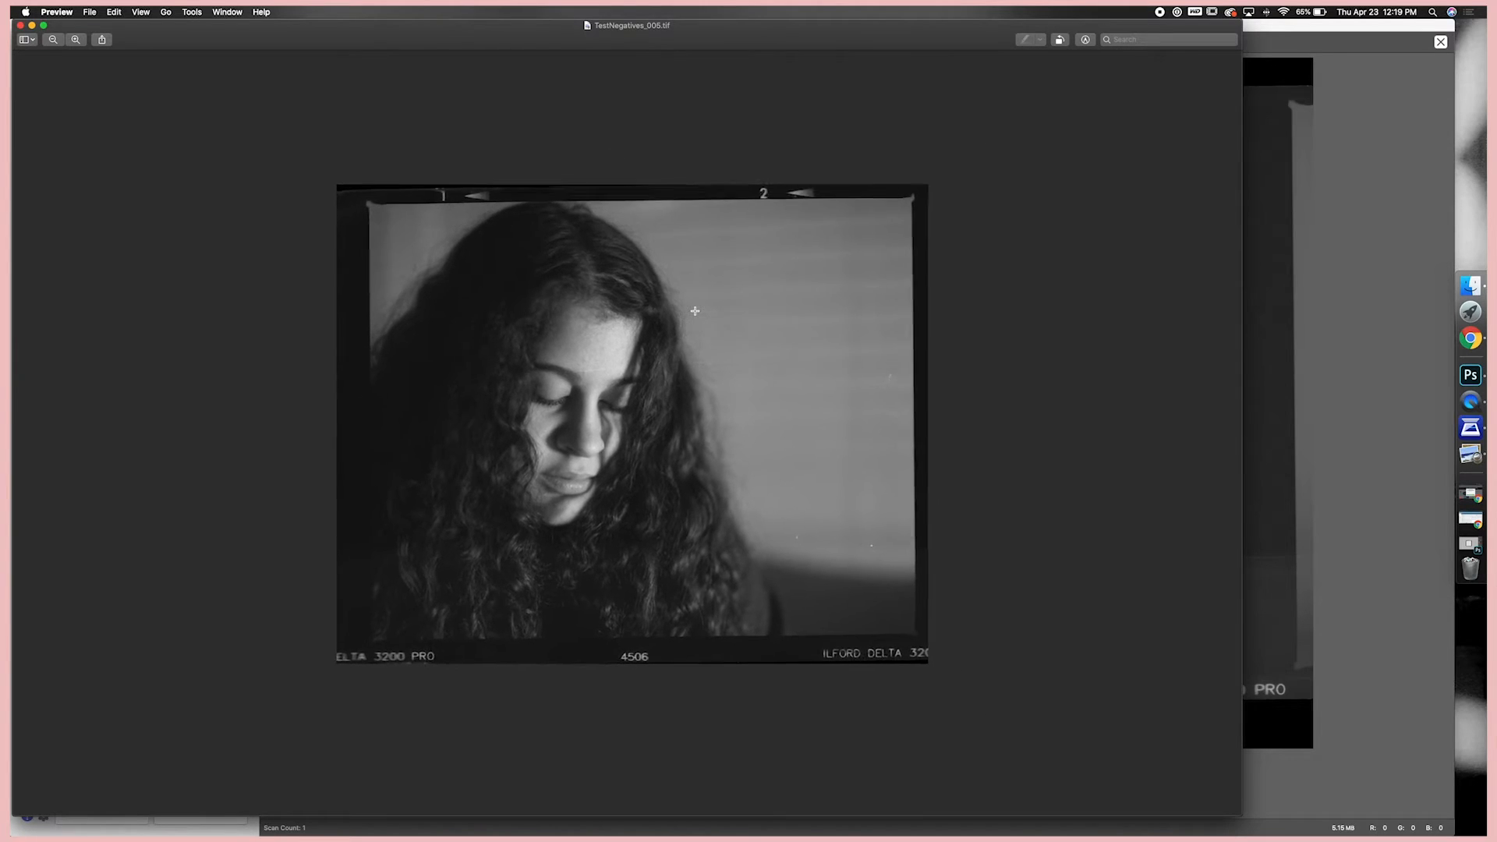
scroll(695, 311, "up", 5)
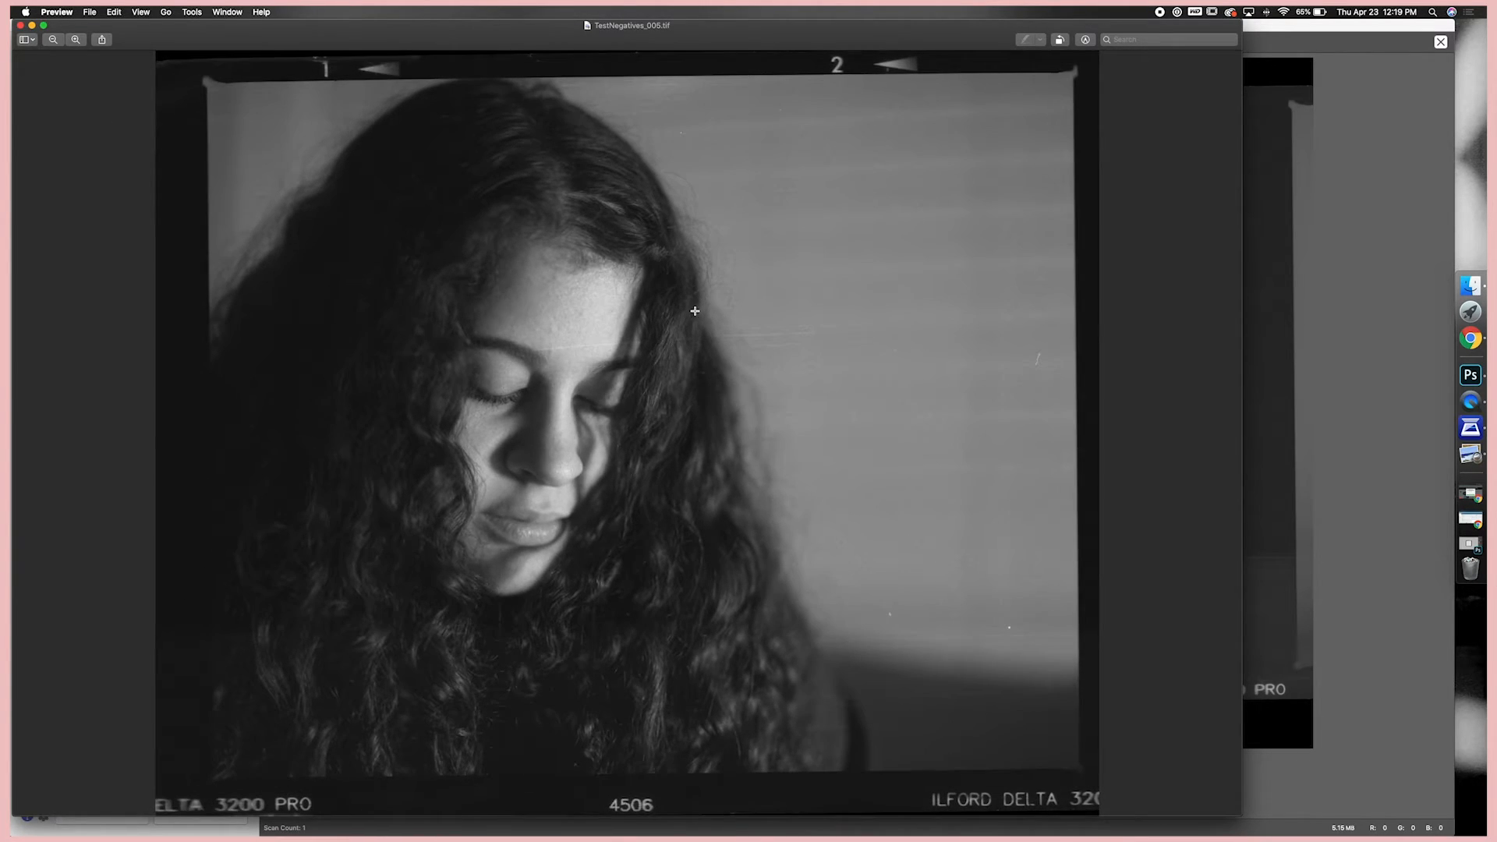
left_click(21, 26)
left_click(535, 150)
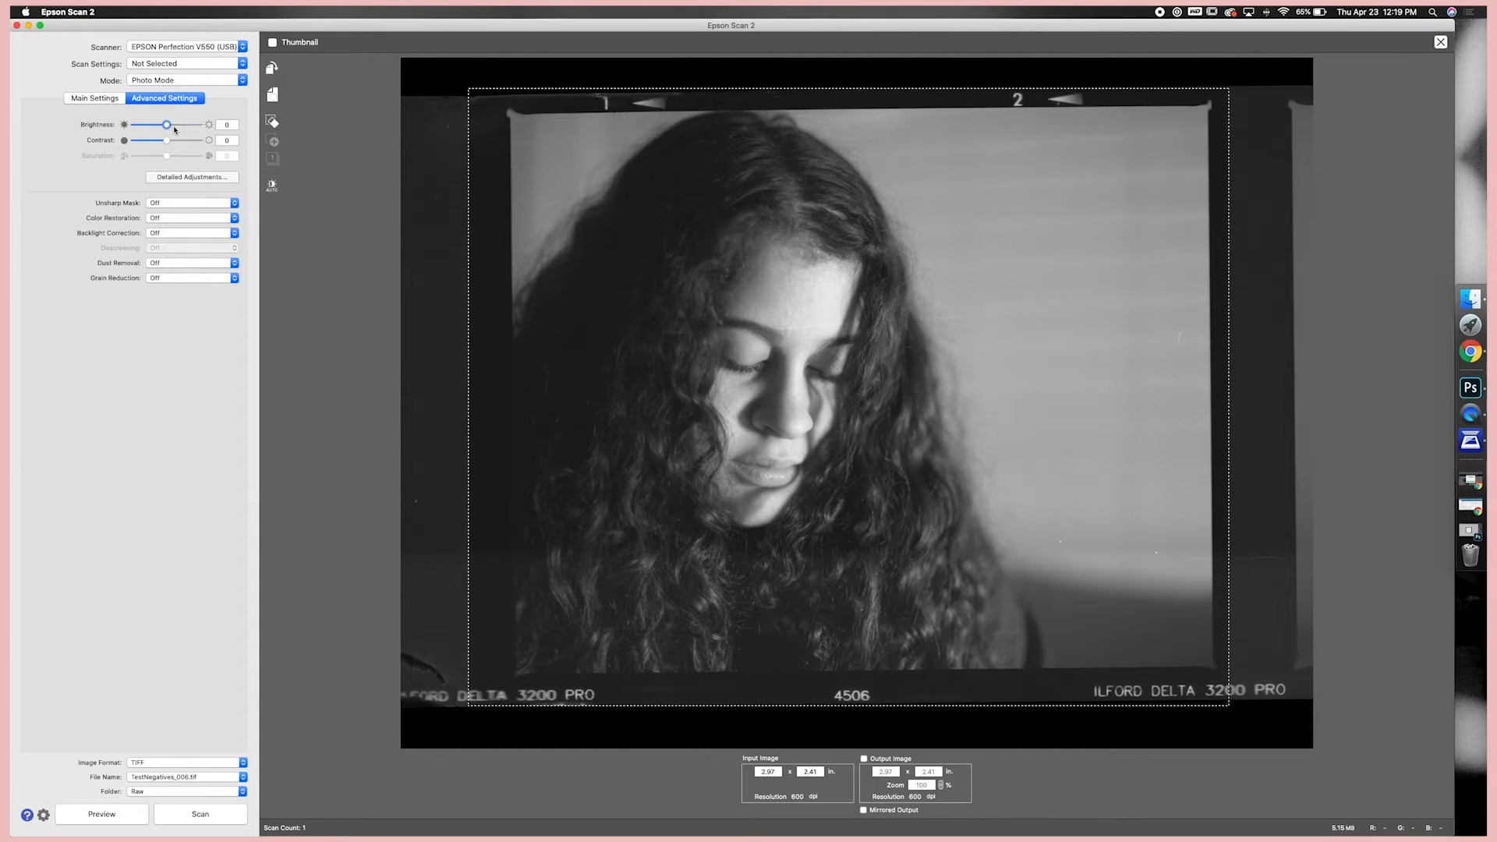
Move the scan selection to the neighboring smiling portrait frame, rotate and enlarge its preview, and trim the selection to about 2.41 x 2.70 in.
mouse_move(166, 125)
left_mouse_down()
mouse_move(181, 127)
mouse_move(167, 127)
left_mouse_up()
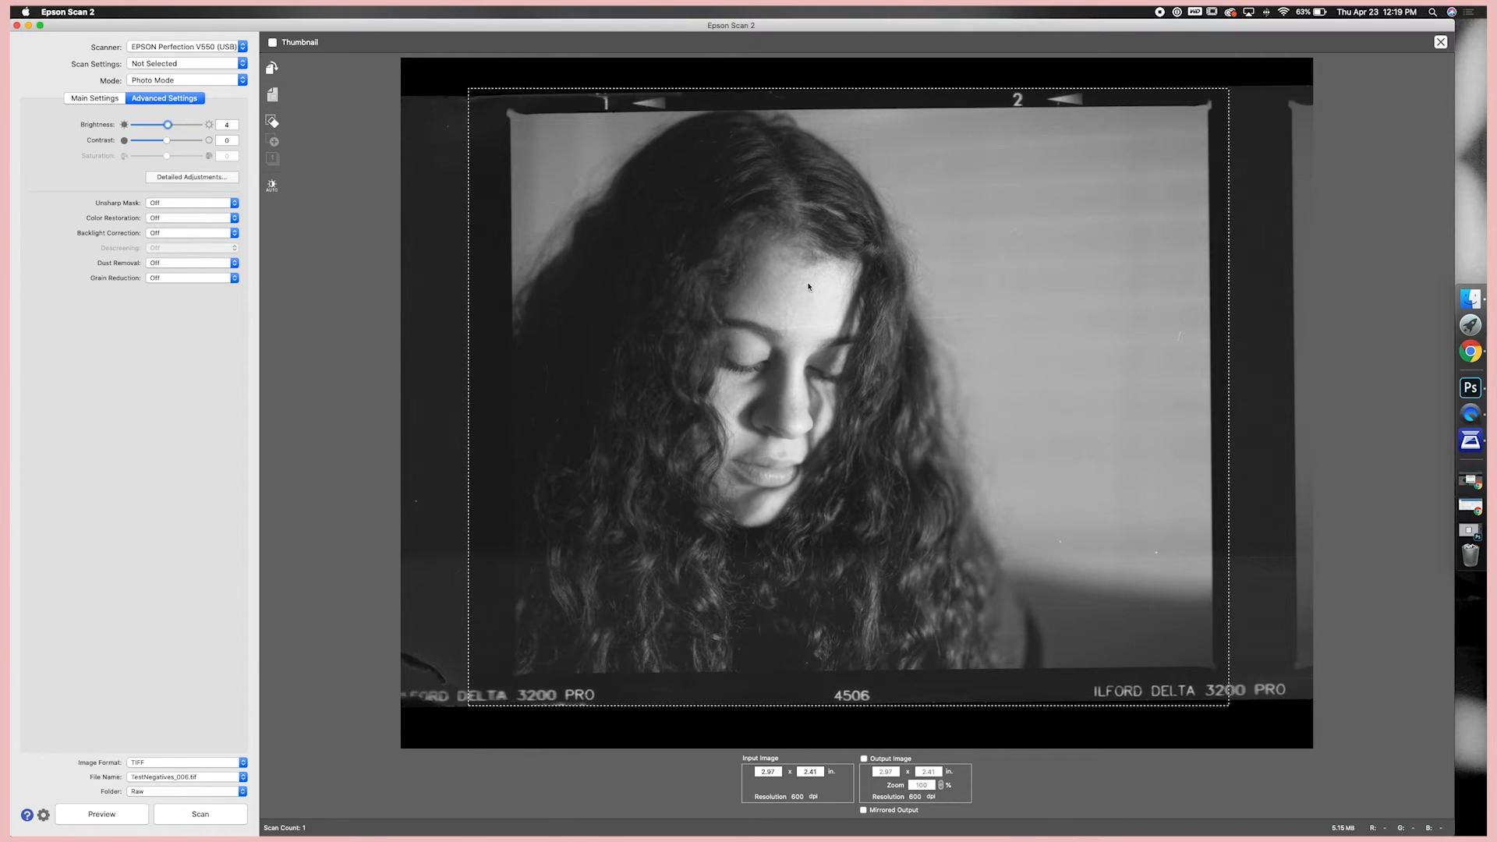
double_click(914, 348)
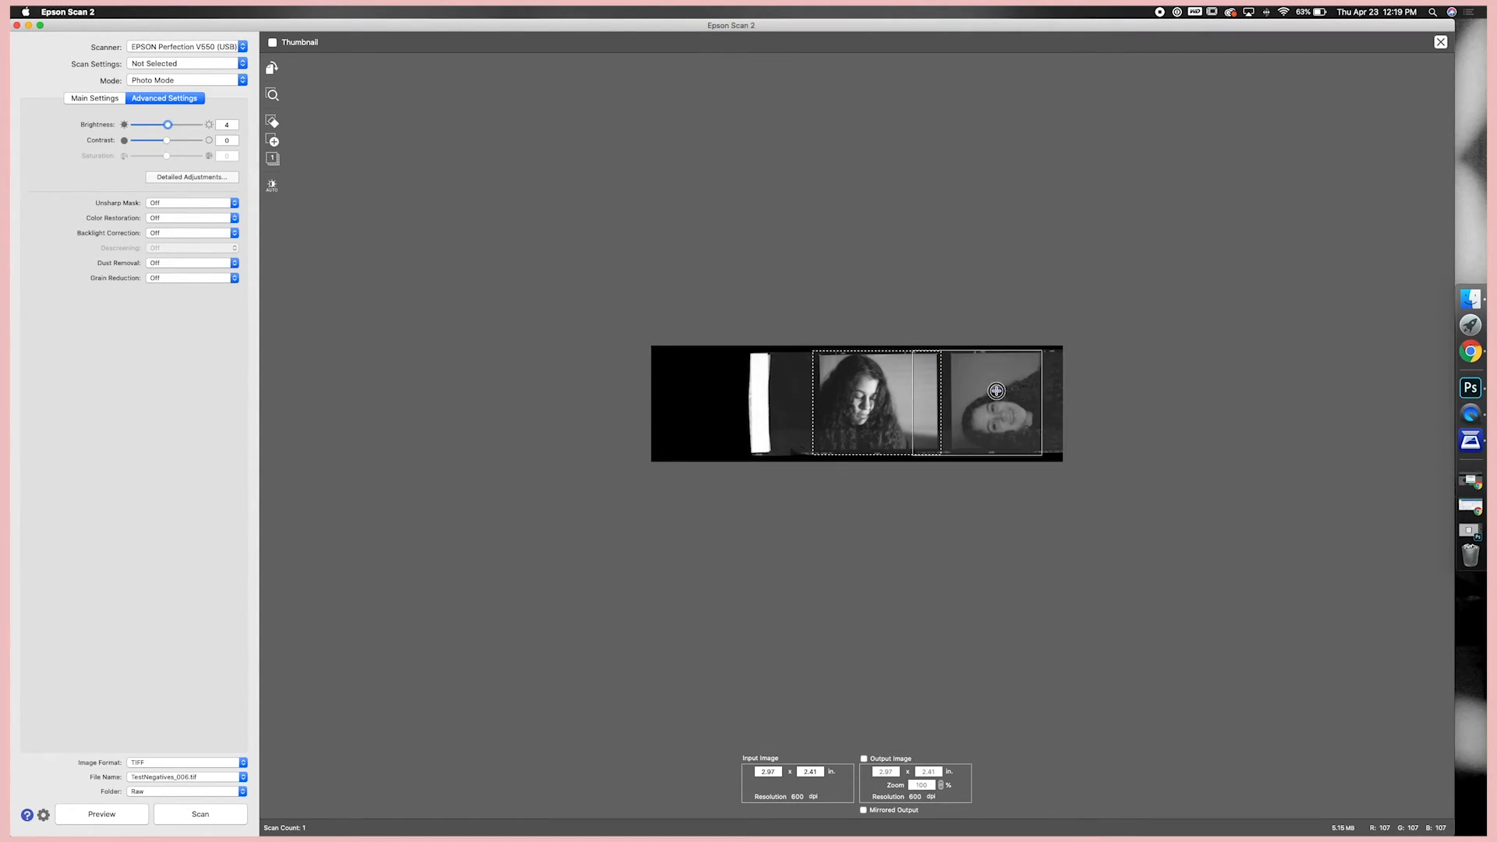
left_click(1025, 391)
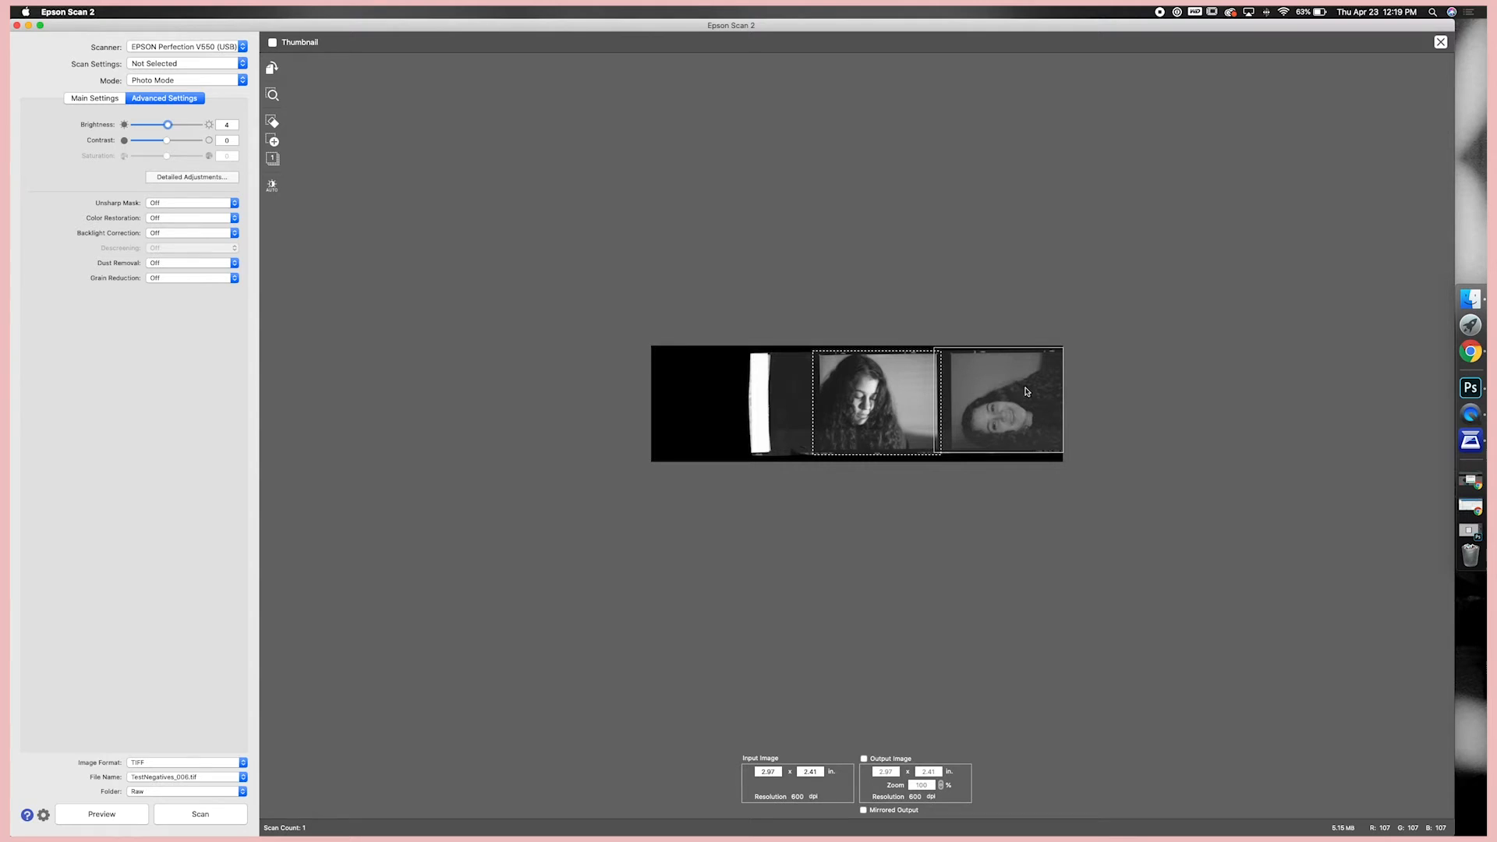
left_click(274, 69)
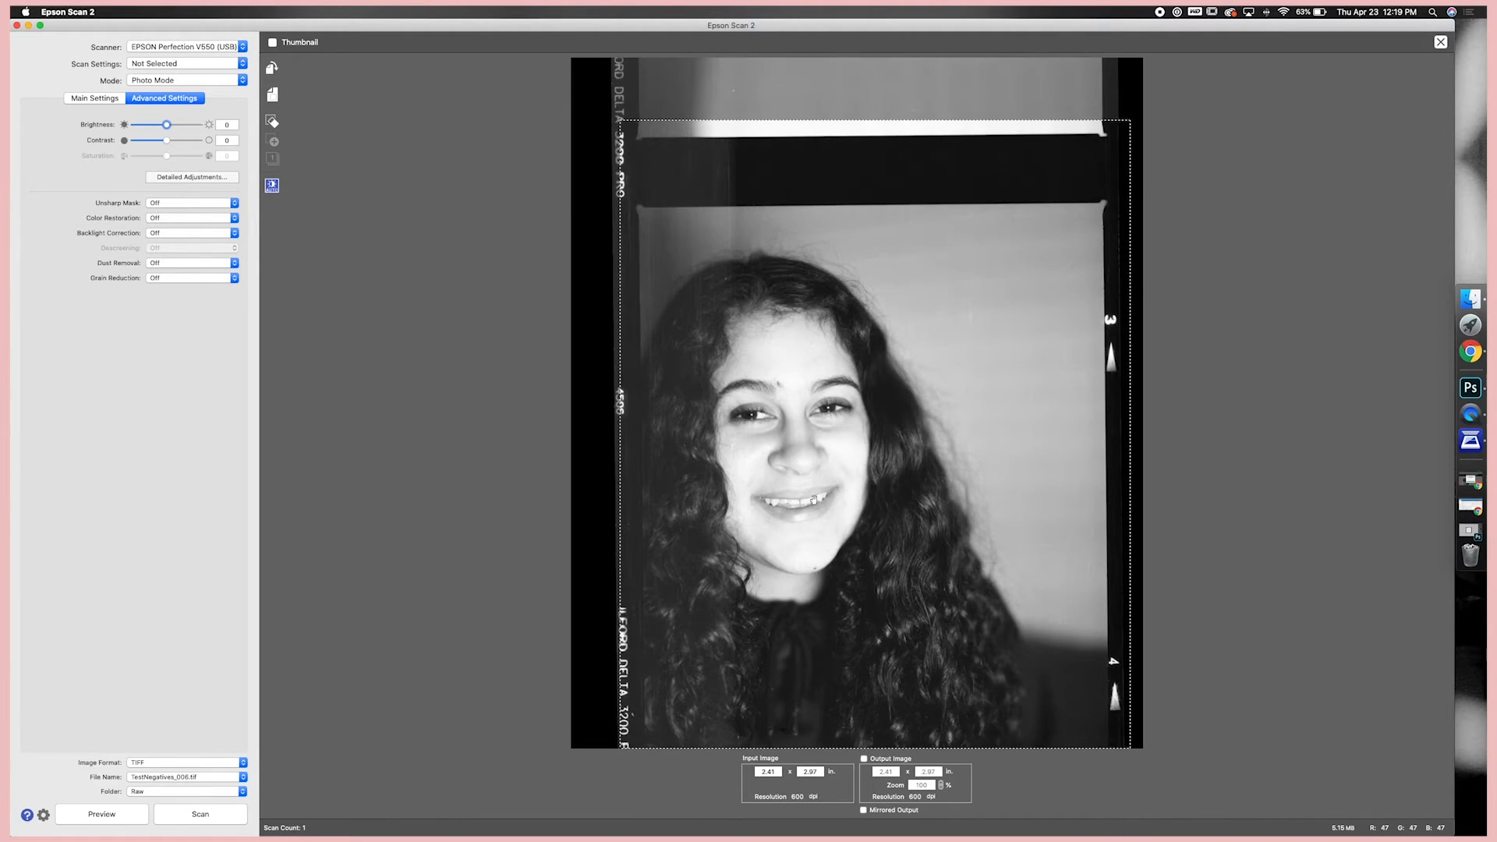
mouse_move(831, 451)
left_mouse_down()
mouse_move(806, 444)
mouse_move(823, 458)
left_mouse_up()
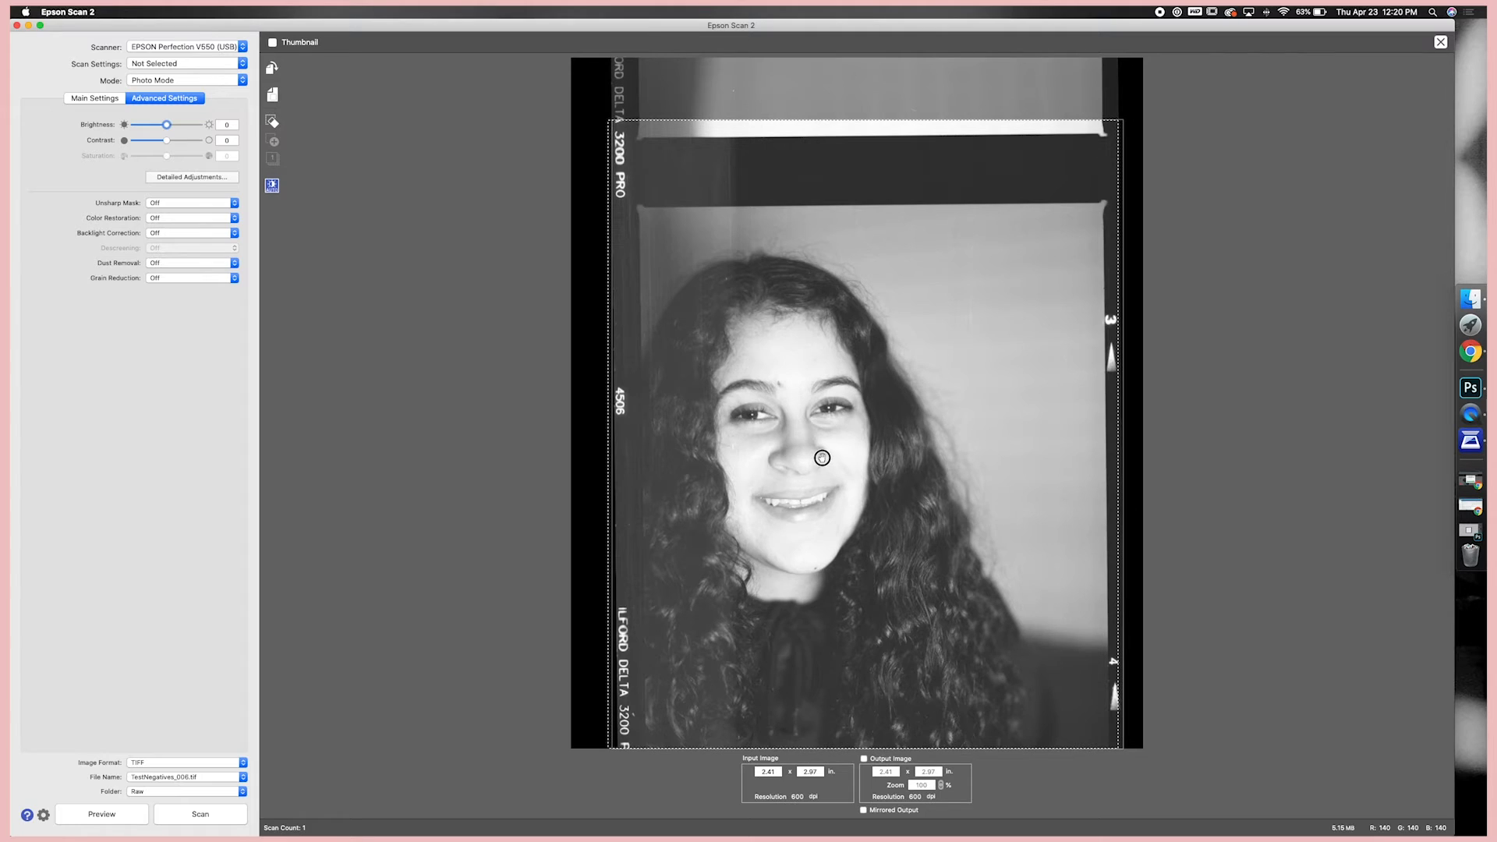
left_click_drag(848, 121, 849, 178)
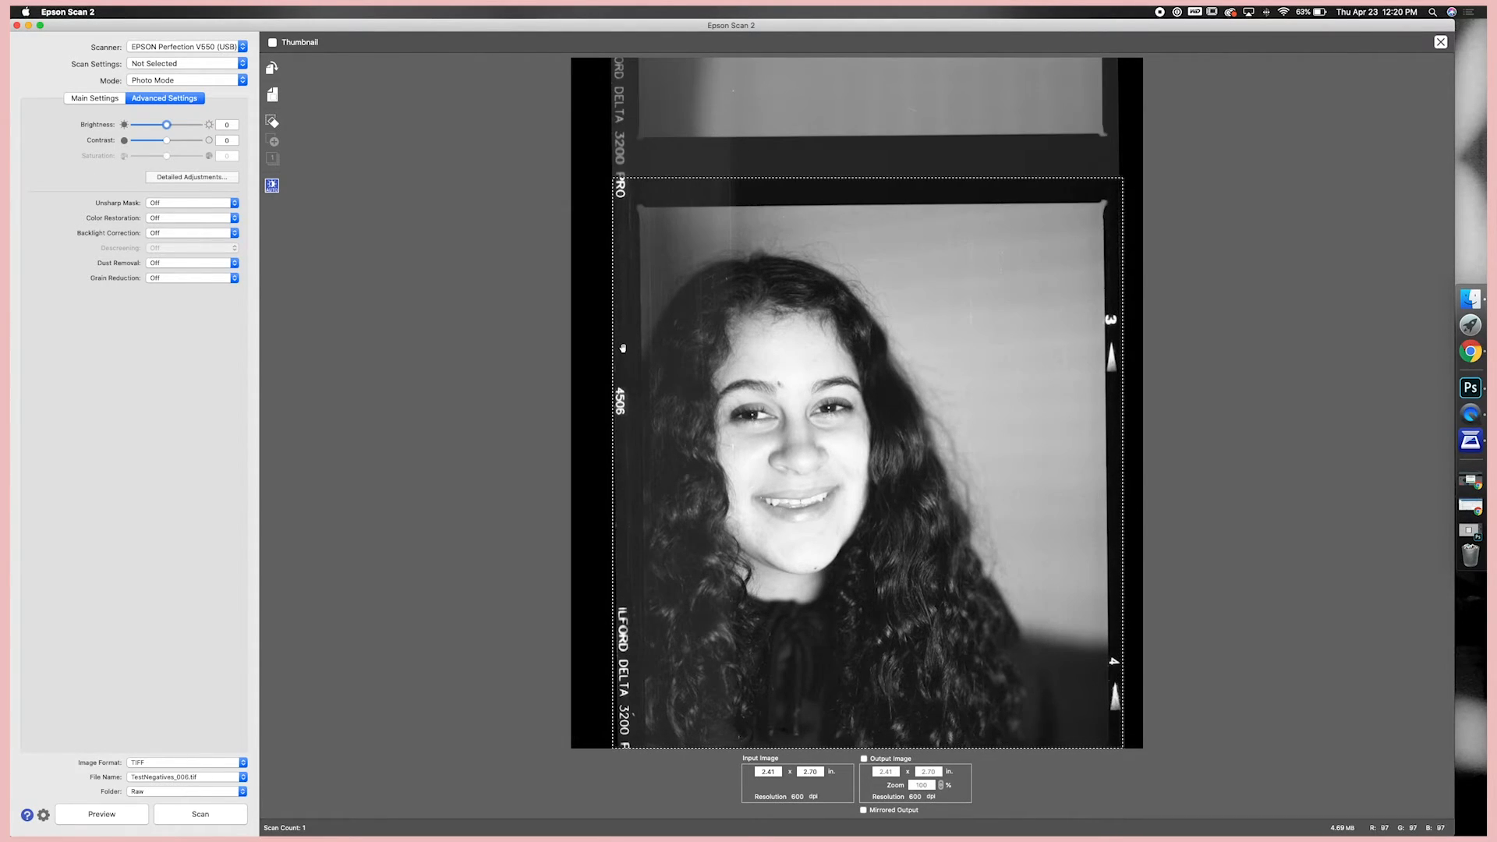
Set the smiling portrait's histogram input levels to shadow 50, midtone 1.07 and highlight 175 in the detailed adjustments.
left_click(227, 177)
left_click_drag(700, 288, 393, 230)
left_click_drag(500, 358, 509, 360)
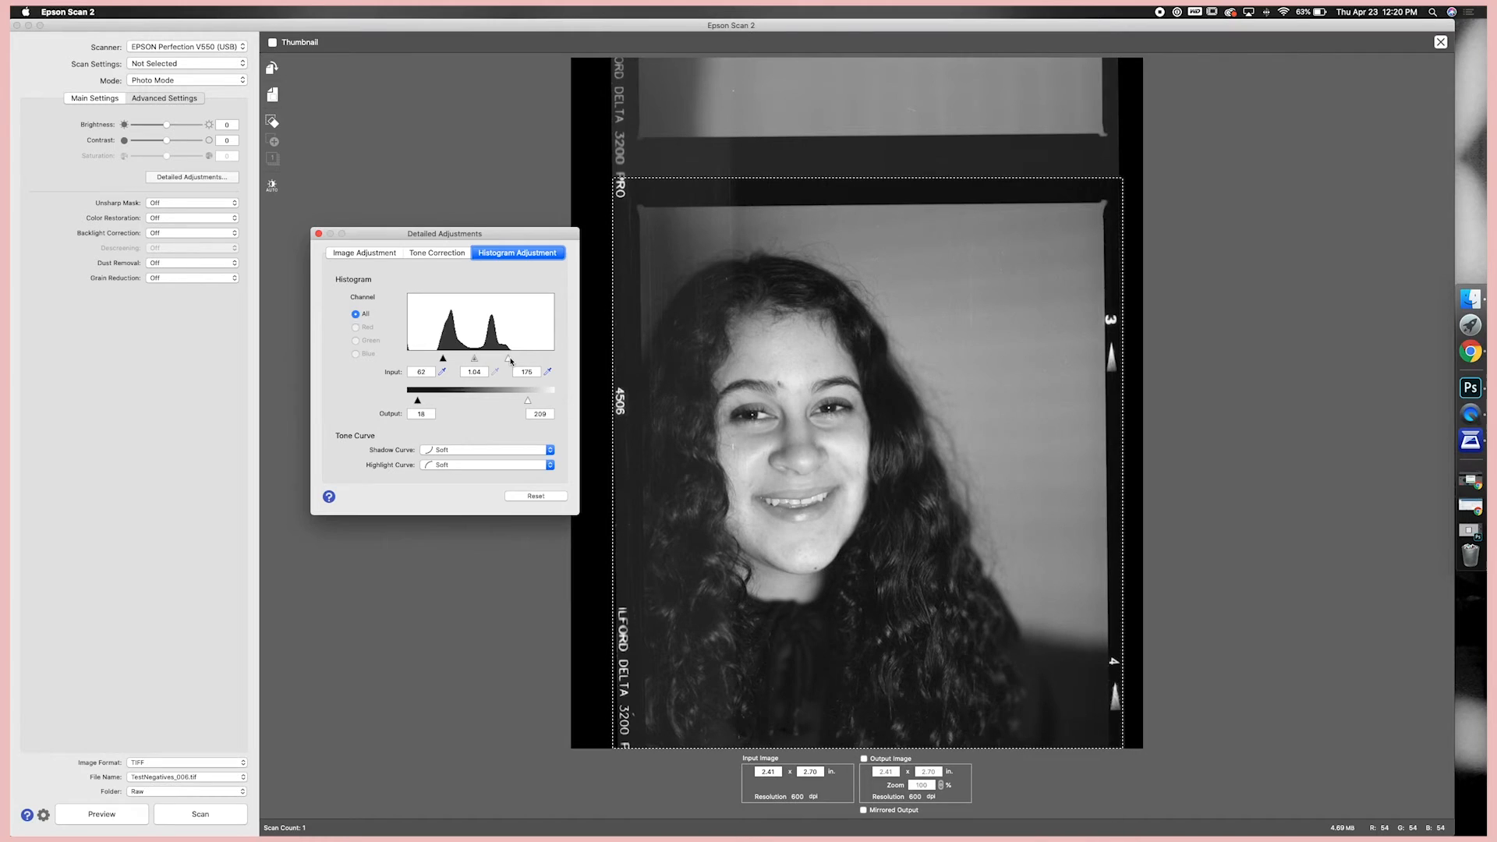
mouse_move(474, 359)
left_mouse_down()
mouse_move(435, 360)
mouse_move(473, 359)
left_mouse_up()
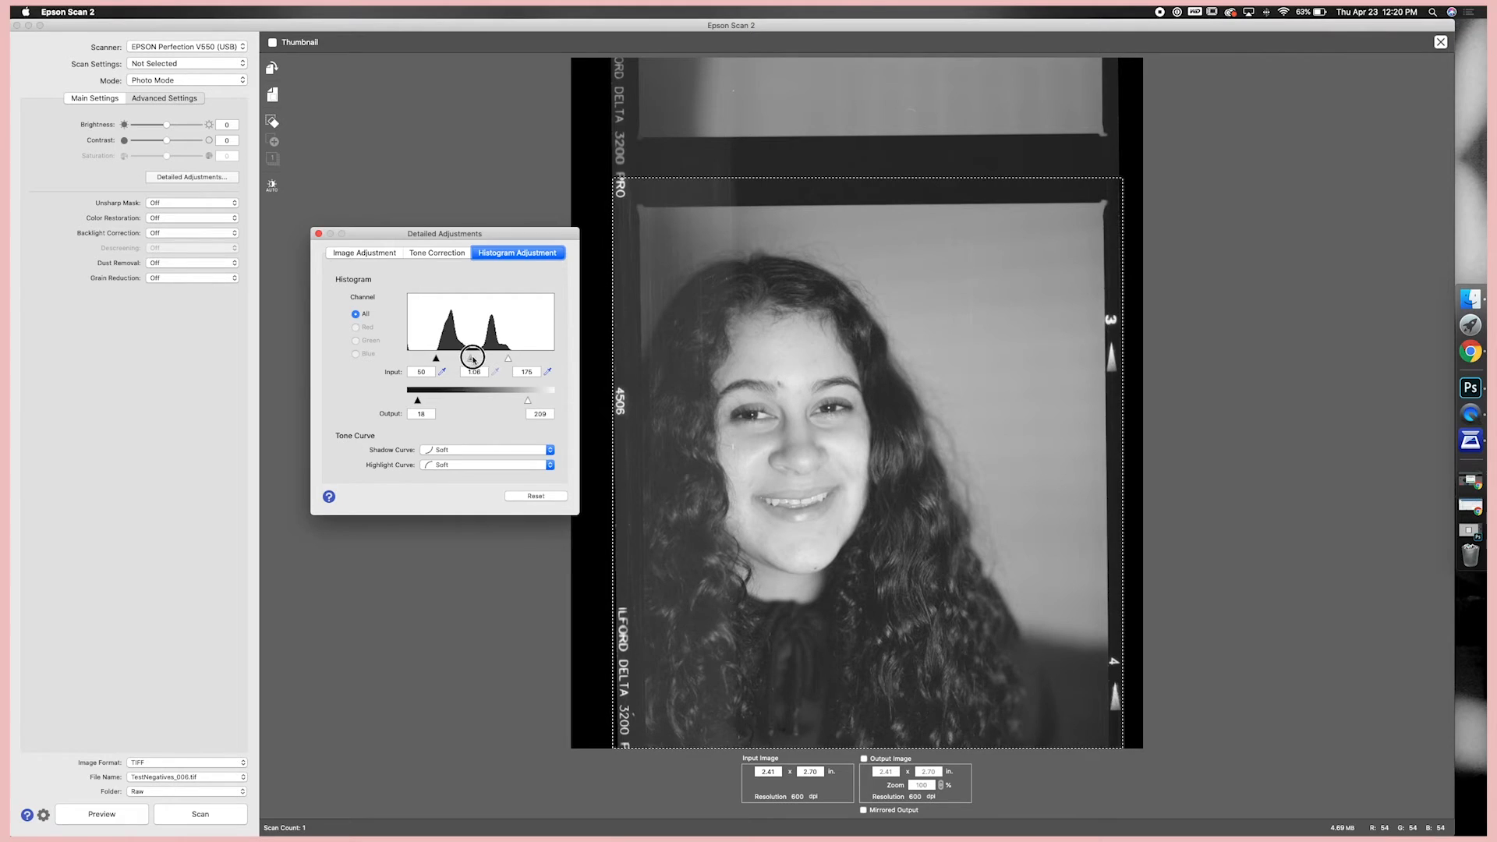
left_click_drag(477, 360, 473, 361)
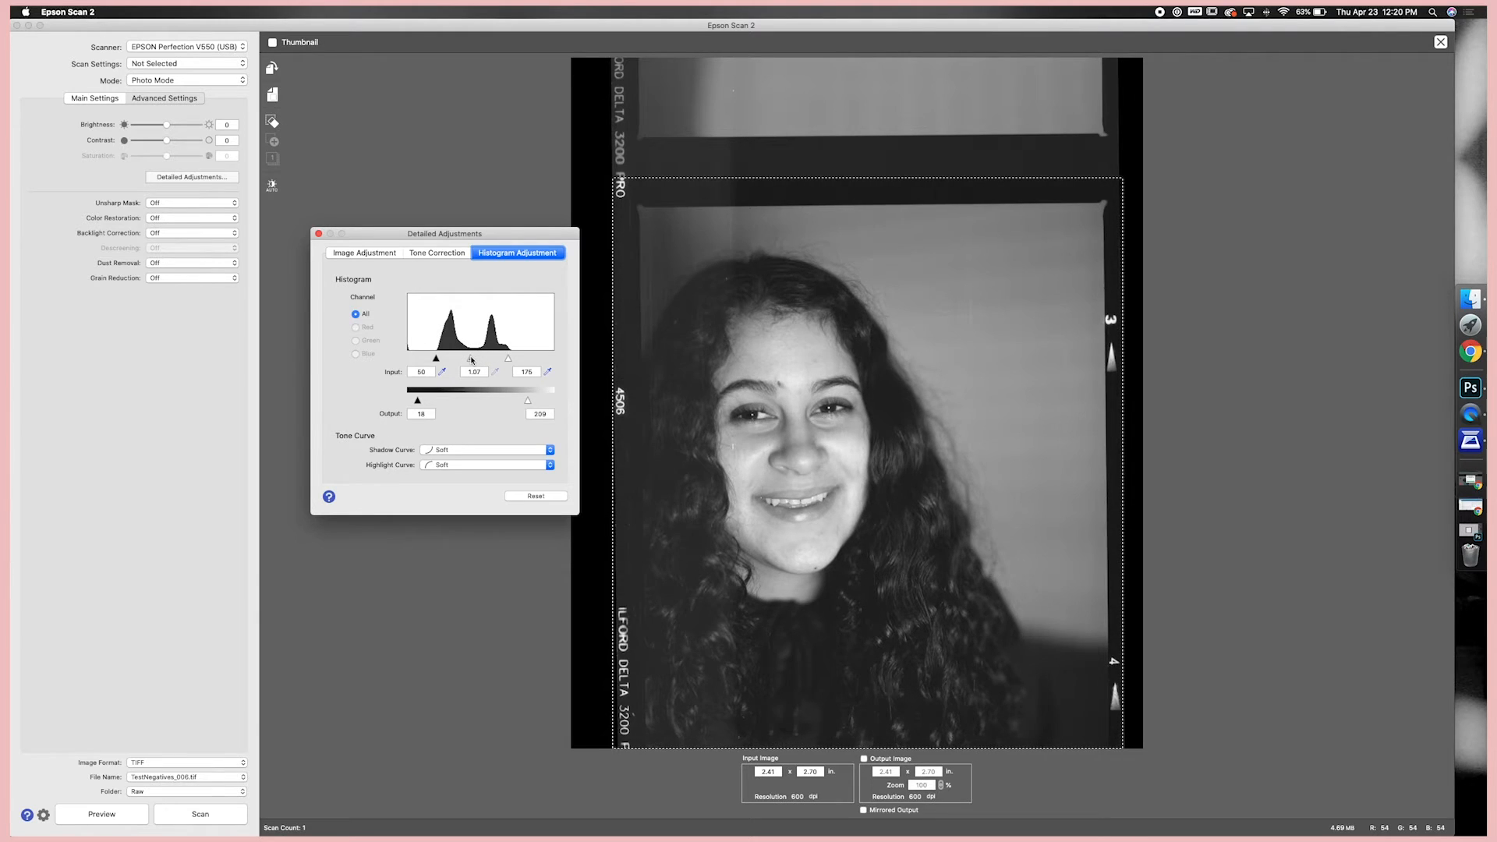
Shape the smiling portrait's tone curve with slightly lowered highlights and lifted lower midtones, and close the detailed adjustments.
left_click(436, 252)
left_click_drag(509, 333, 519, 335)
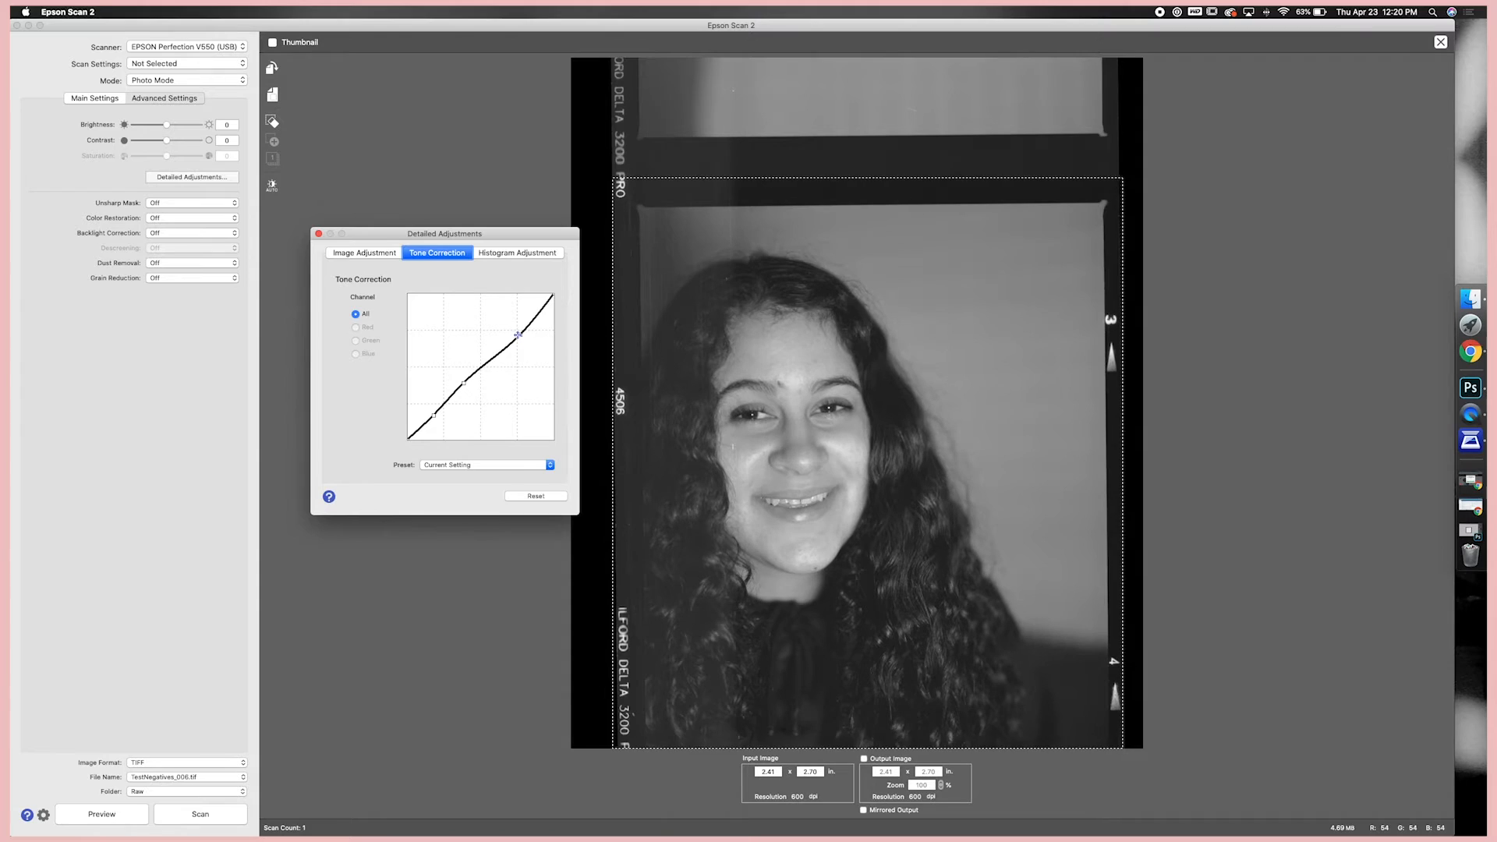
mouse_move(464, 382)
left_mouse_down()
mouse_move(471, 370)
mouse_move(462, 386)
left_mouse_up()
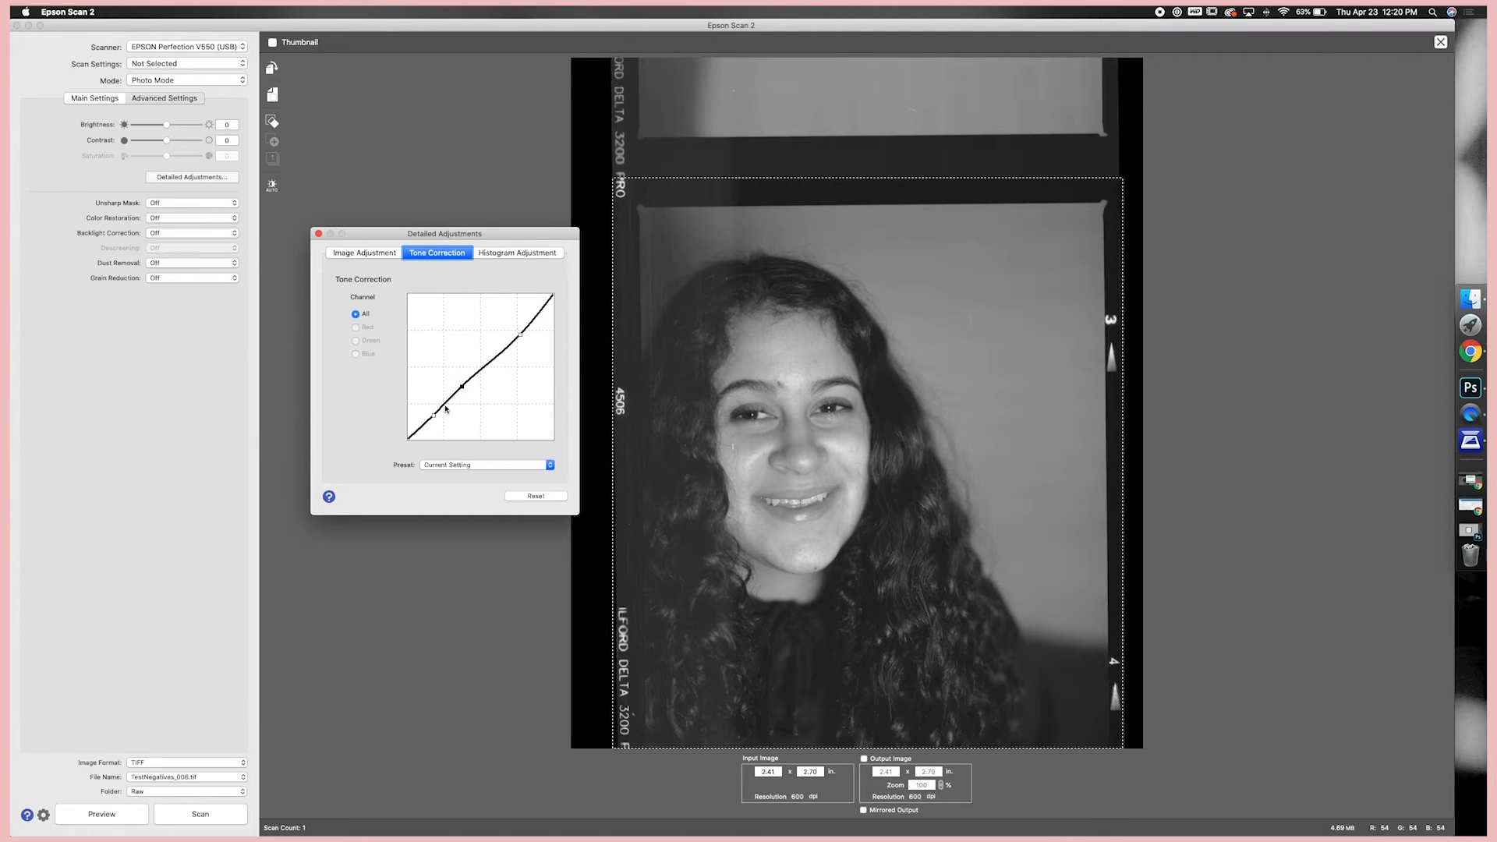
left_click_drag(432, 414, 430, 417)
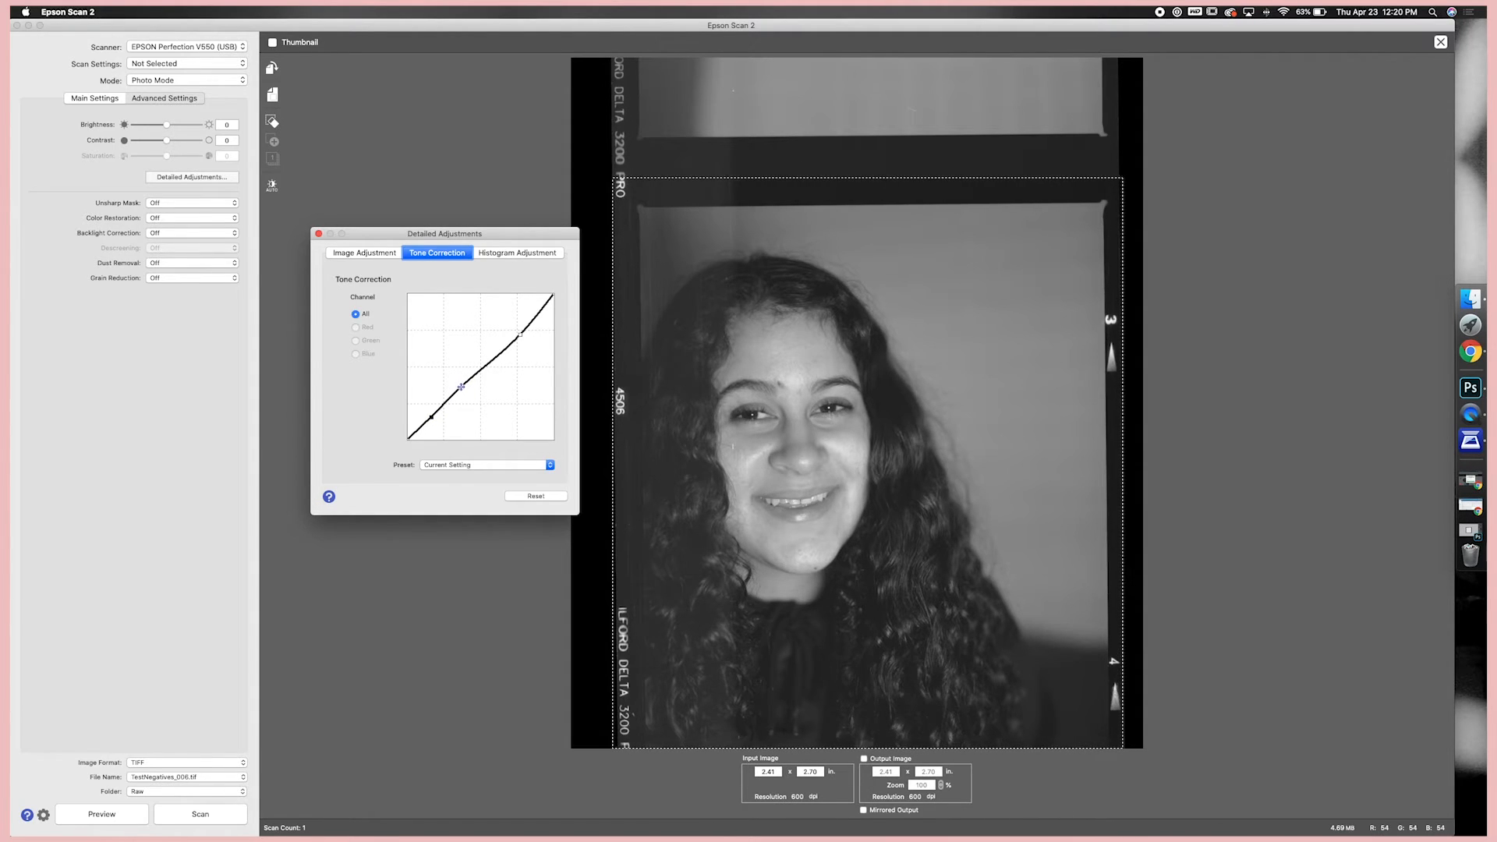
left_click_drag(462, 387, 463, 381)
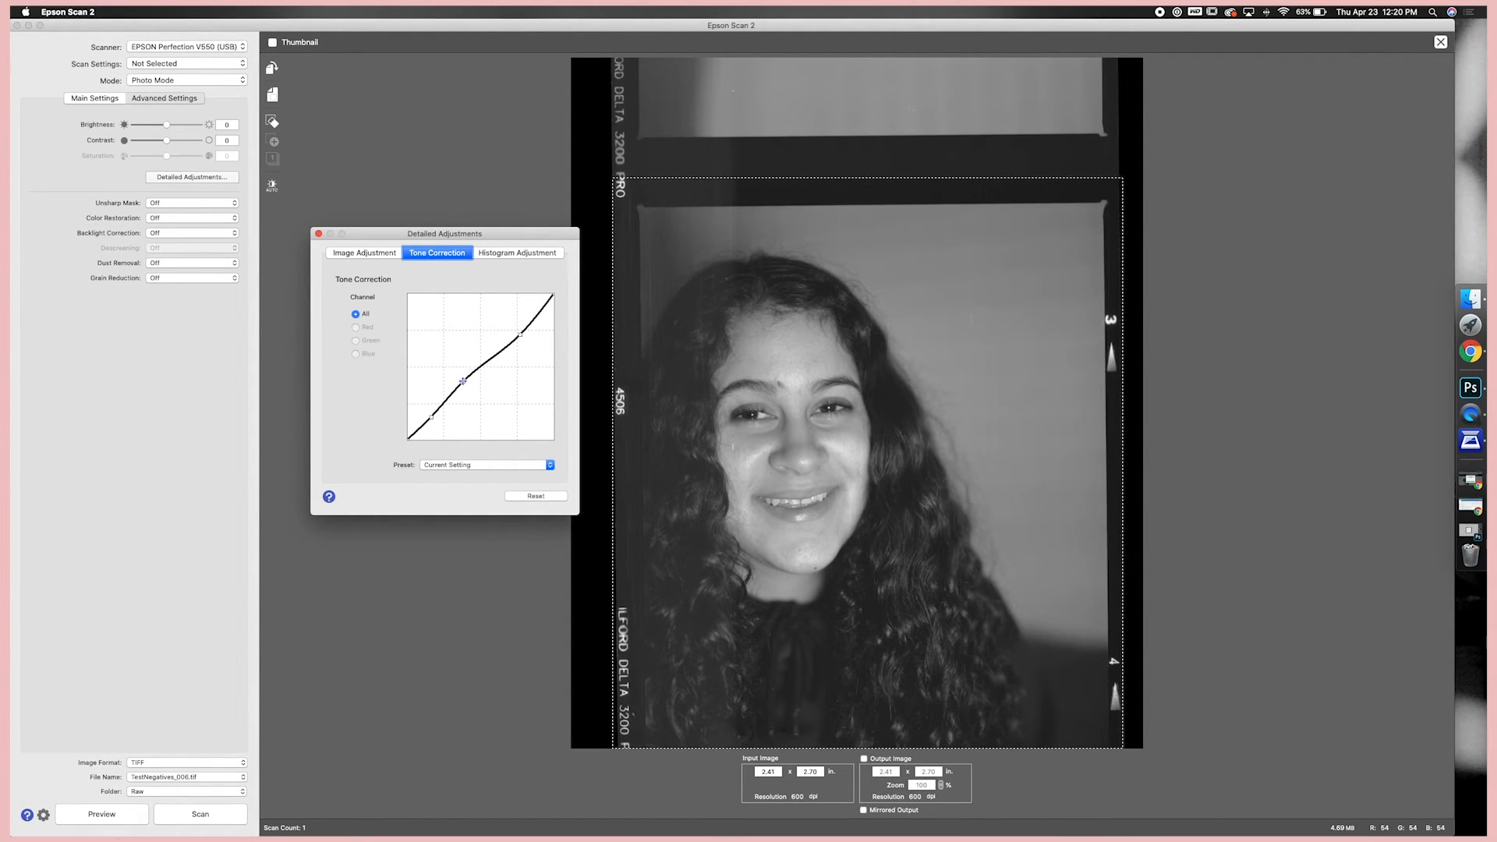
left_click(318, 233)
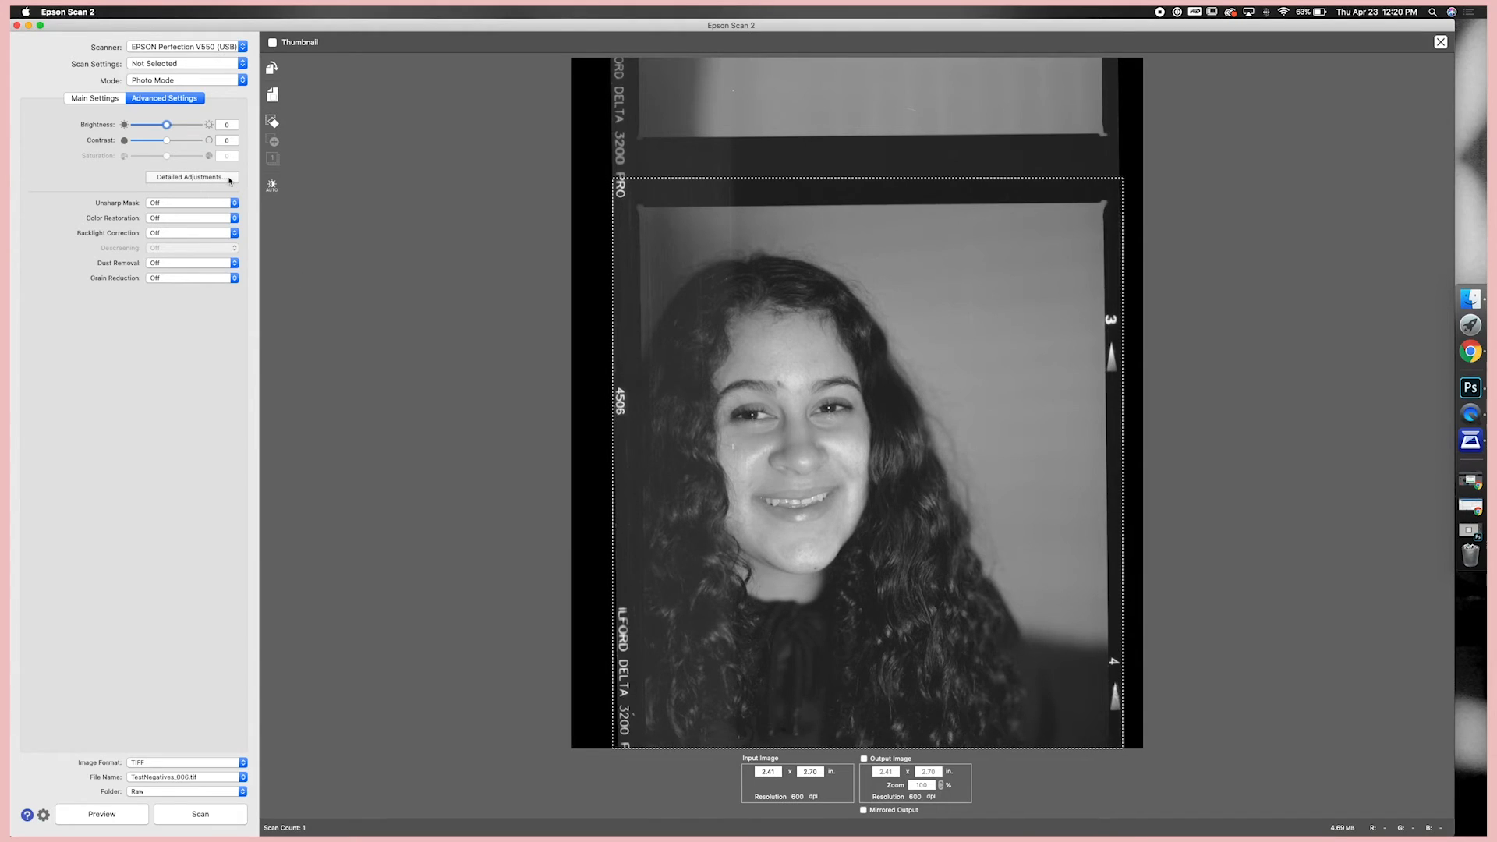
Shift the scan selection around the smiling portrait frame slightly toward the edge with the frame number 4506.
left_click_drag(684, 300, 683, 304)
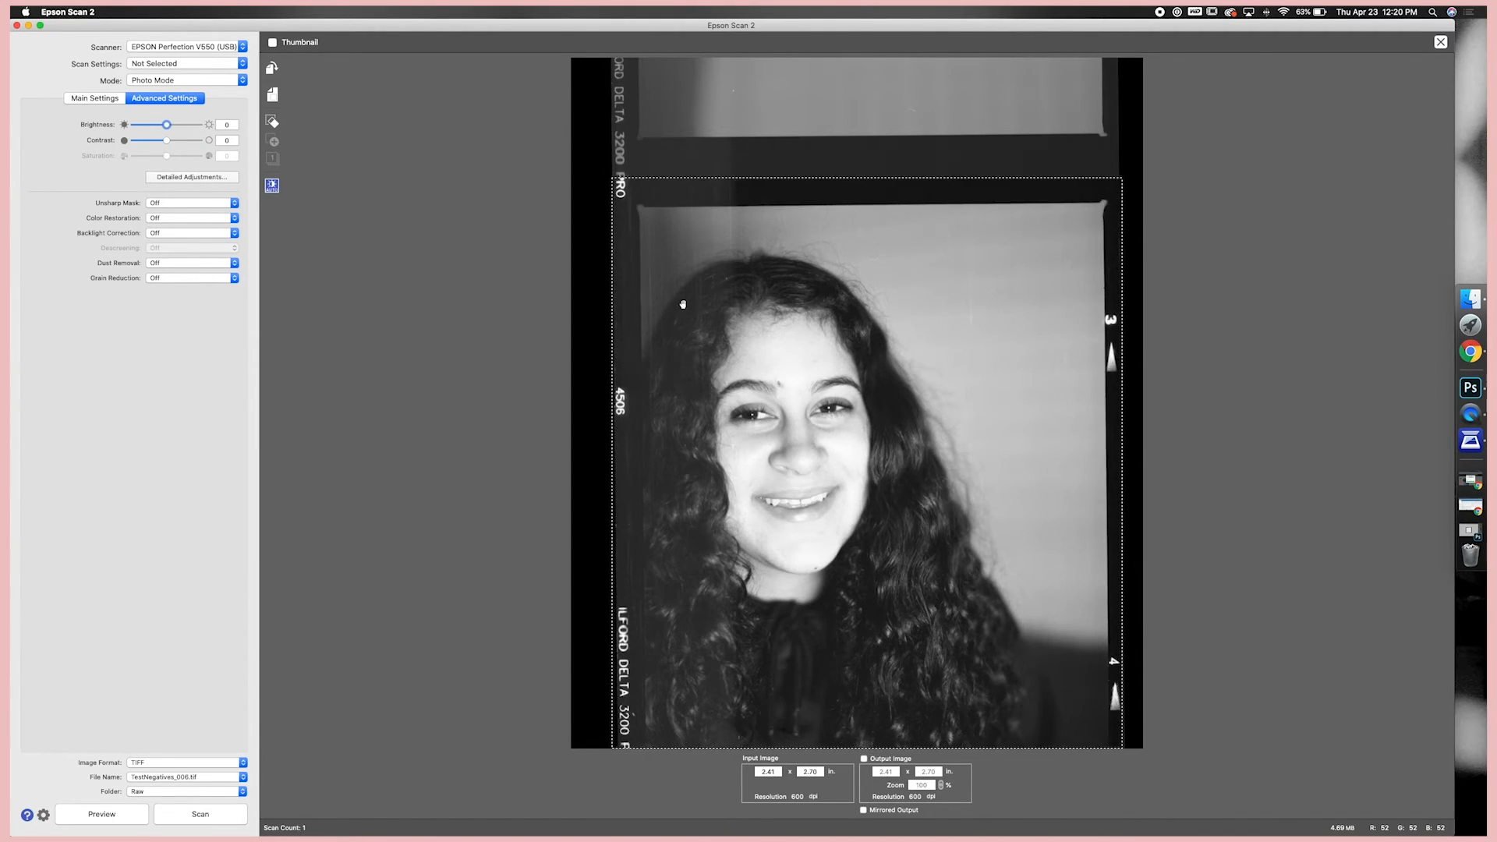